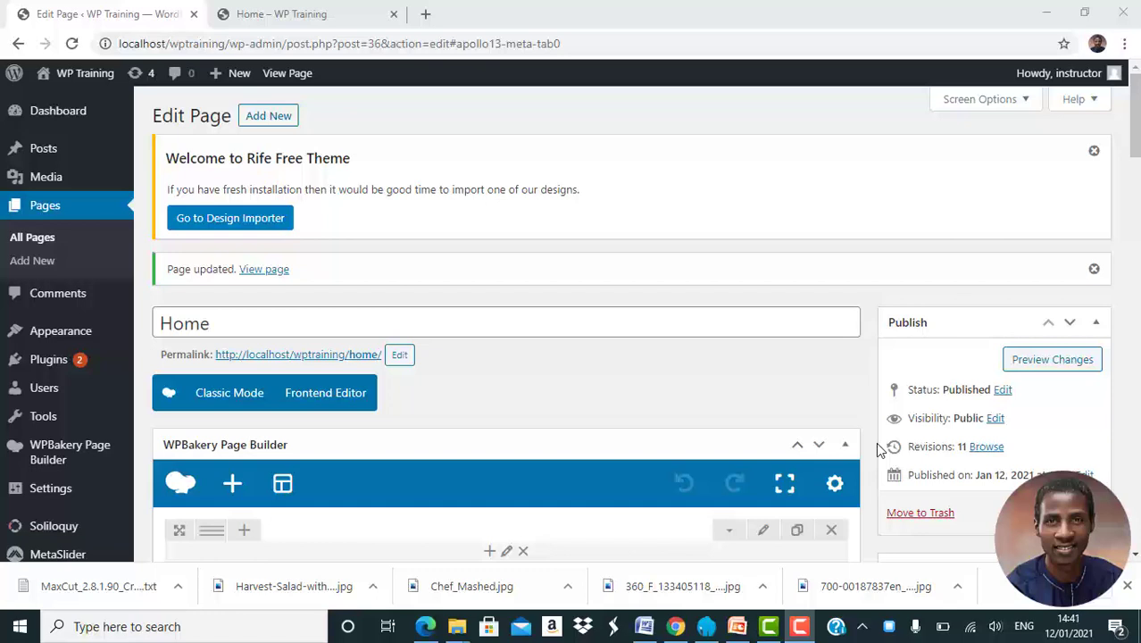
Find the Home page's Title bar settings and preview the live Home page
scroll(877, 443, down, 2)
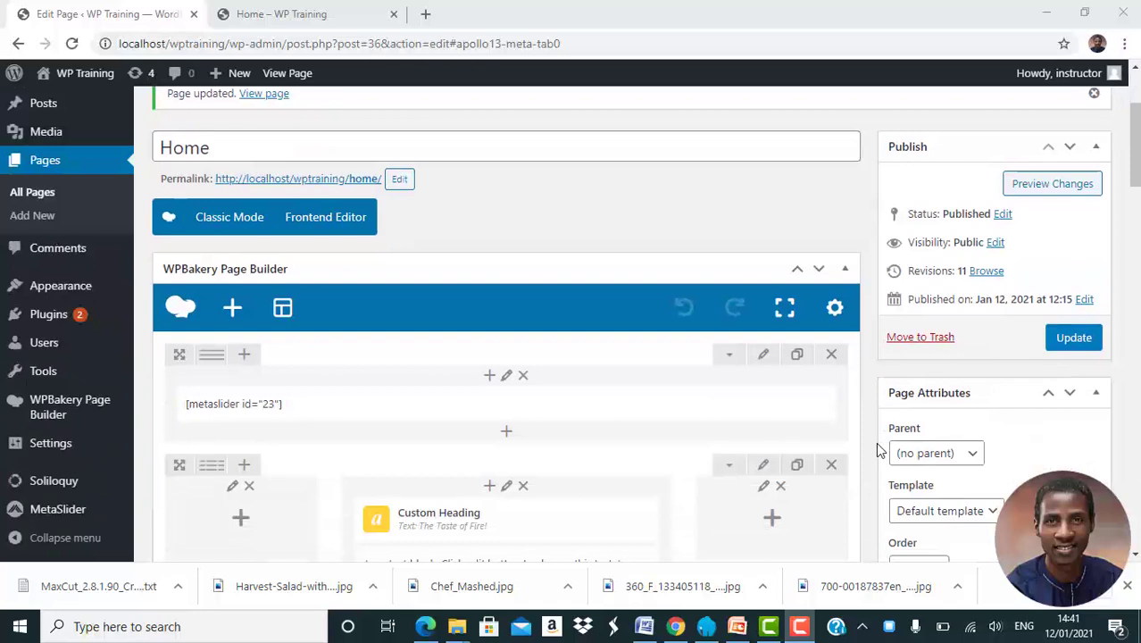
scroll(877, 449, down, 8)
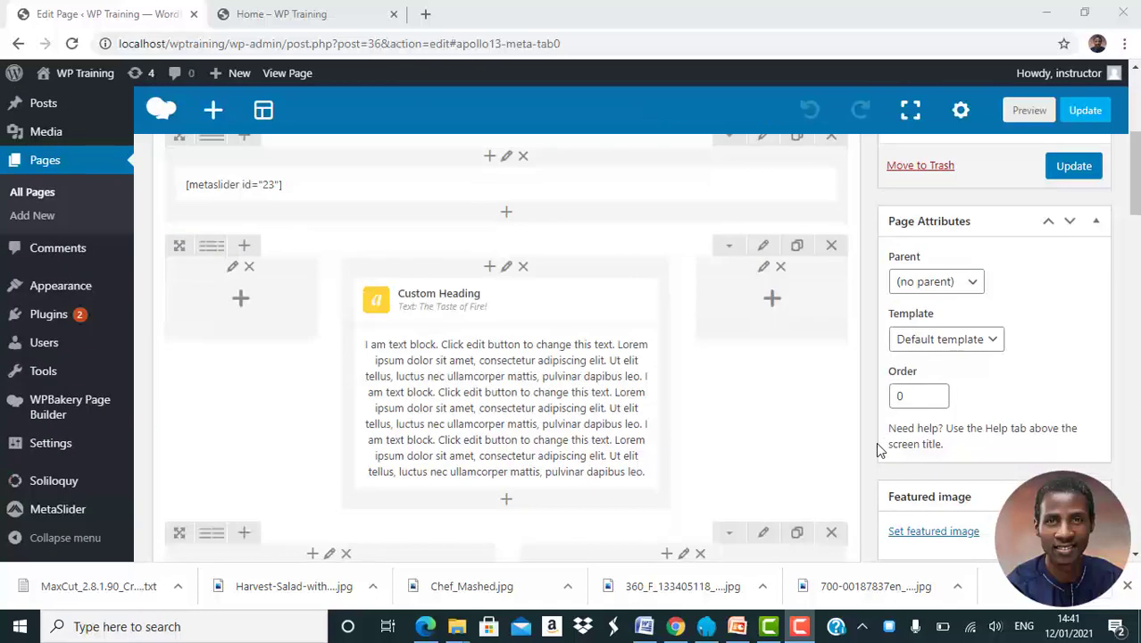
scroll(877, 445, down, 10)
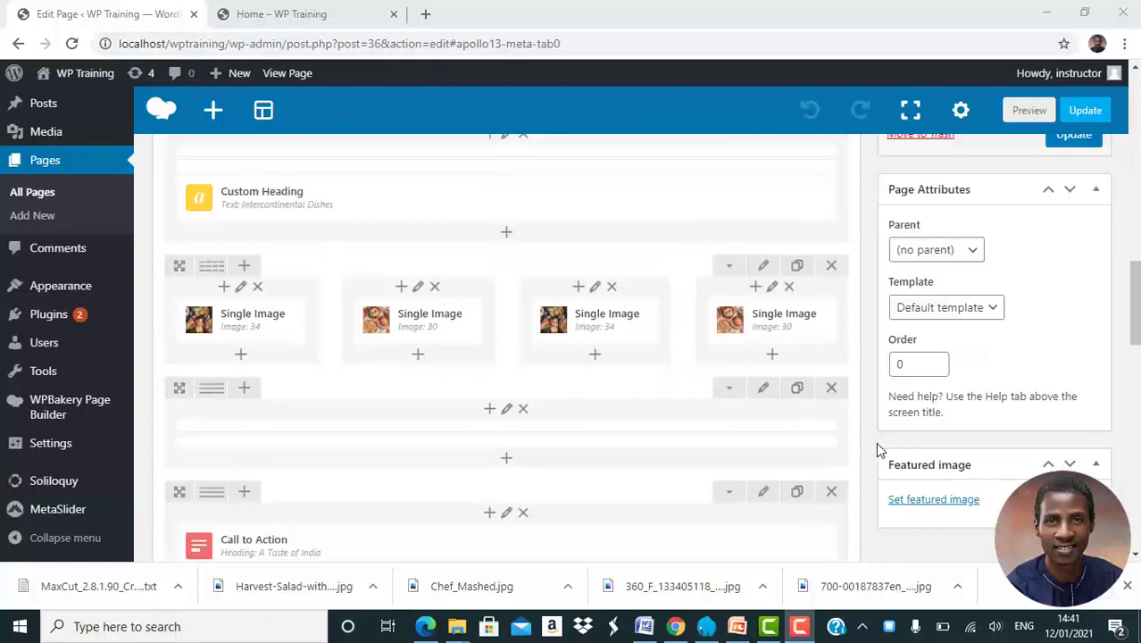
scroll(877, 444, down, 5)
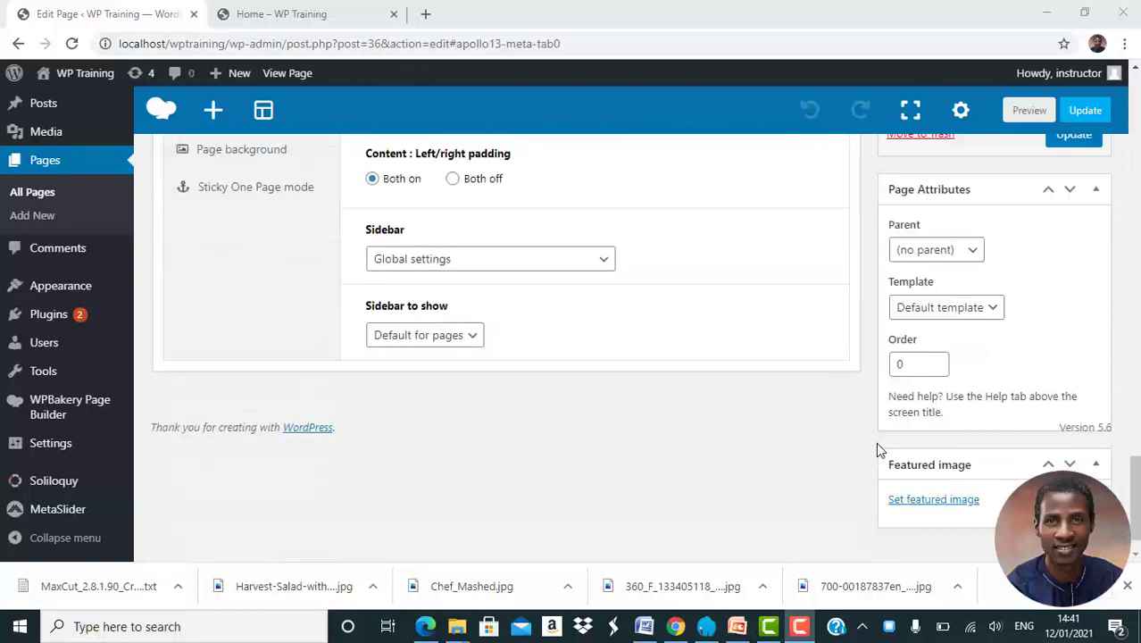
scroll(877, 445, up, 7)
scroll(877, 445, down, 2)
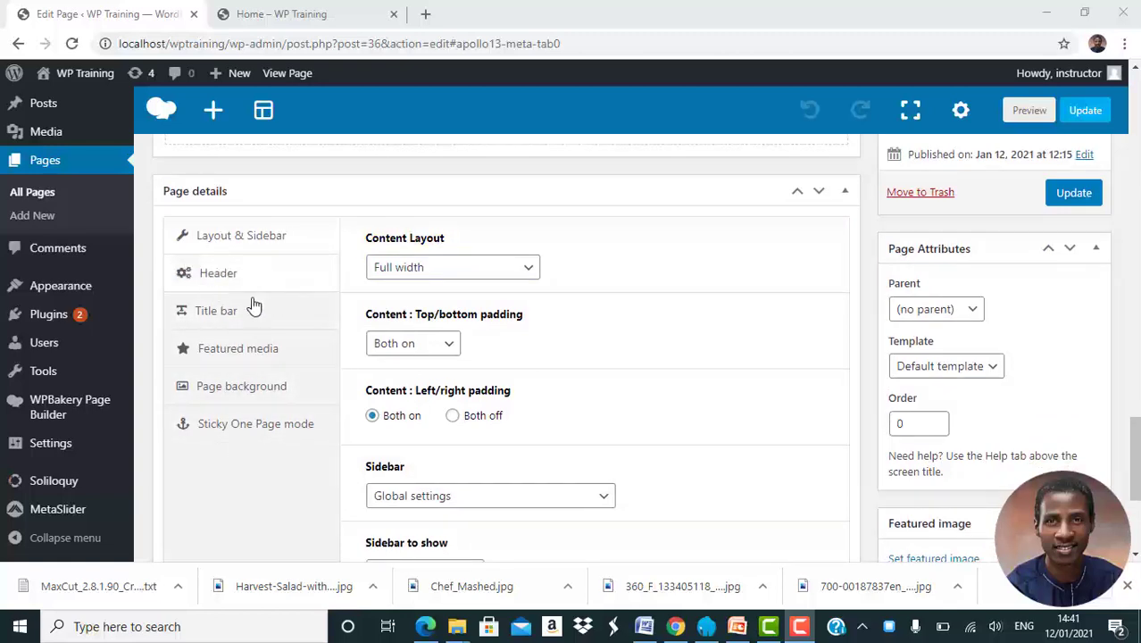
click(223, 319)
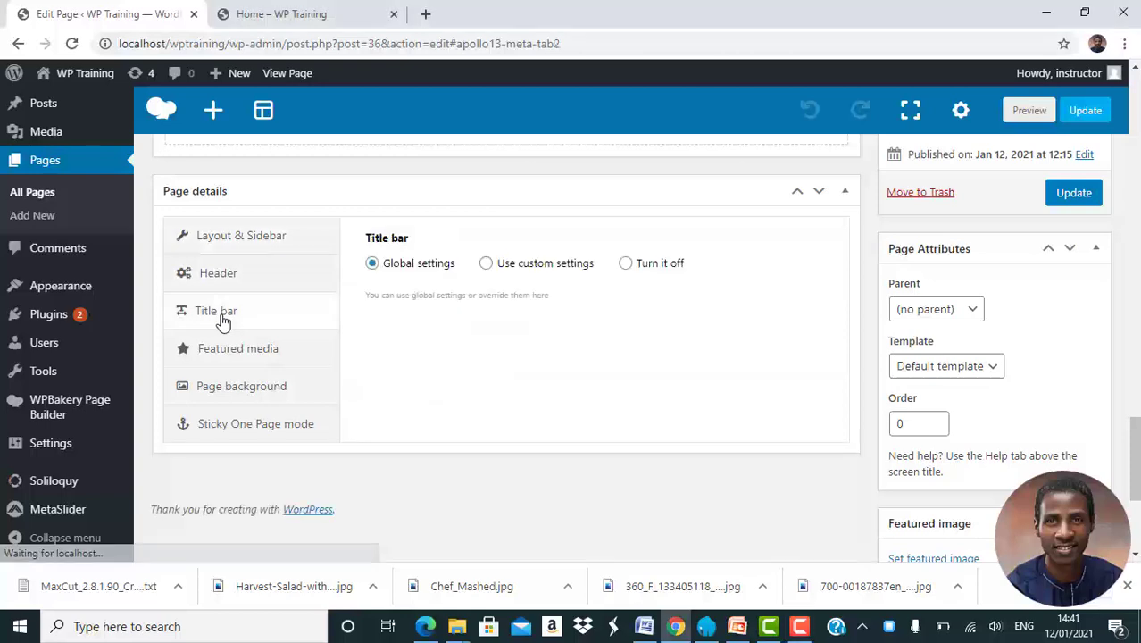
click(282, 15)
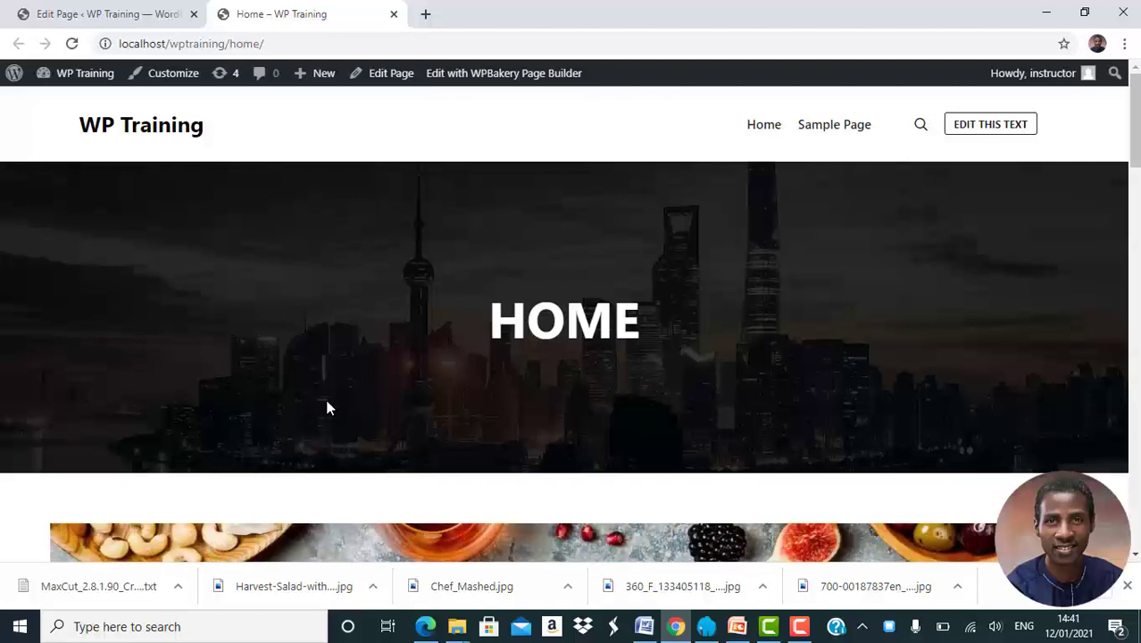
Back in the editor, set the title bar to 'Turn it off' and update the page
click(116, 13)
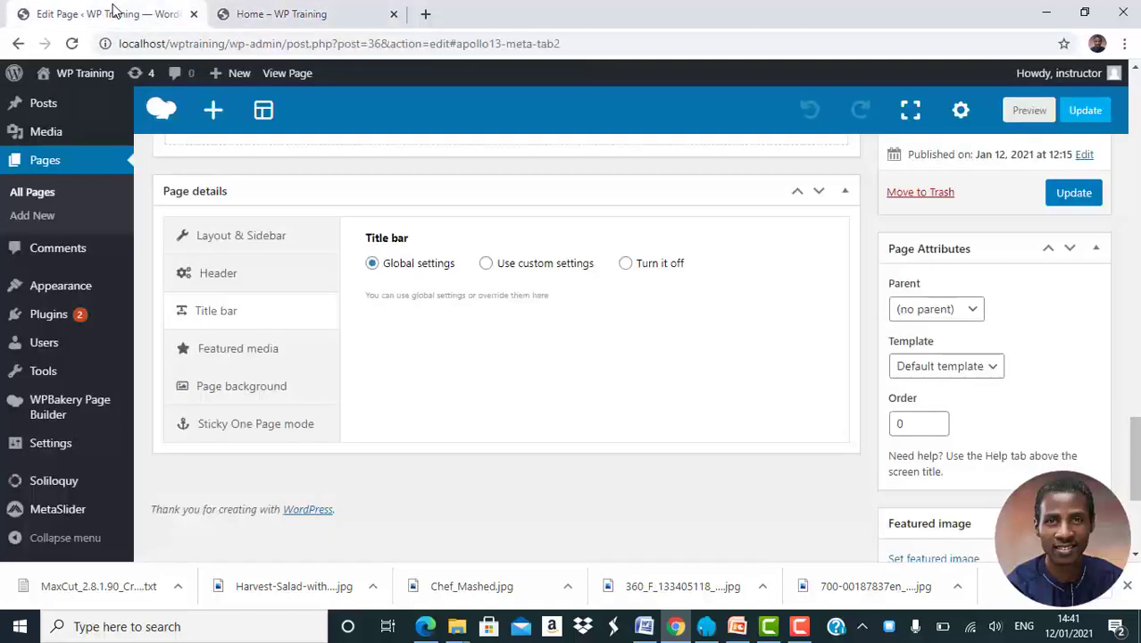
click(223, 319)
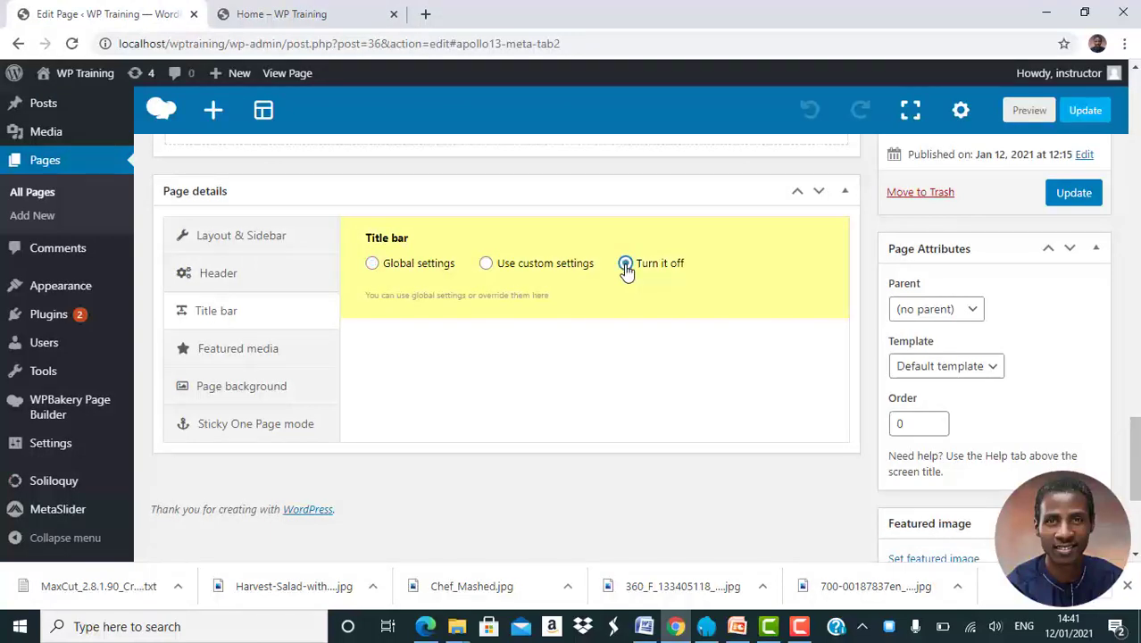
click(1091, 195)
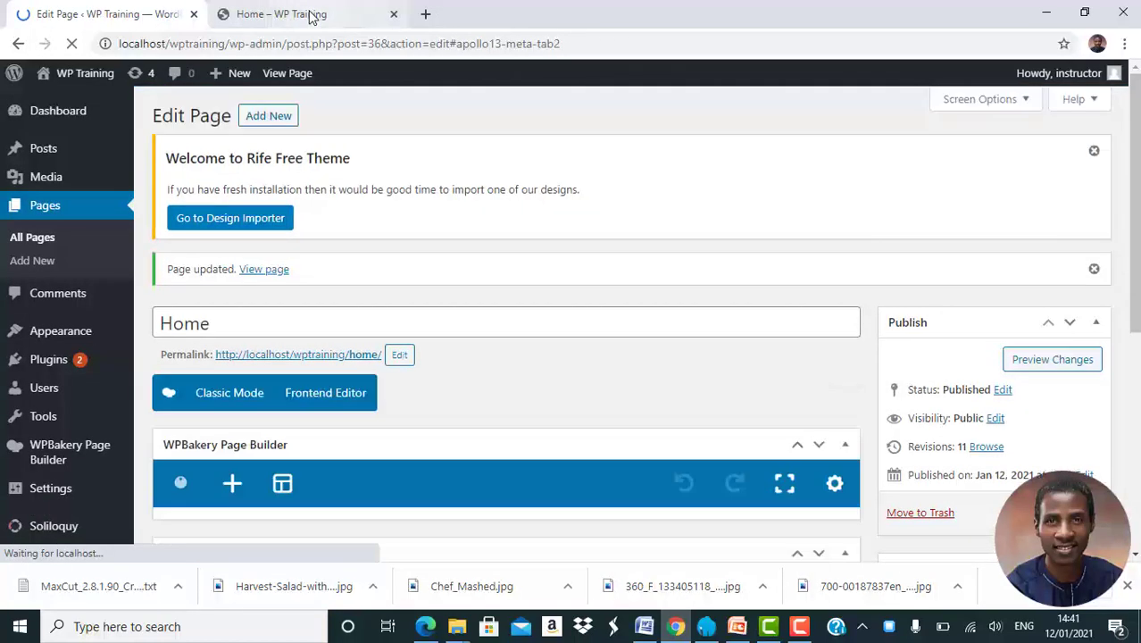
click(311, 14)
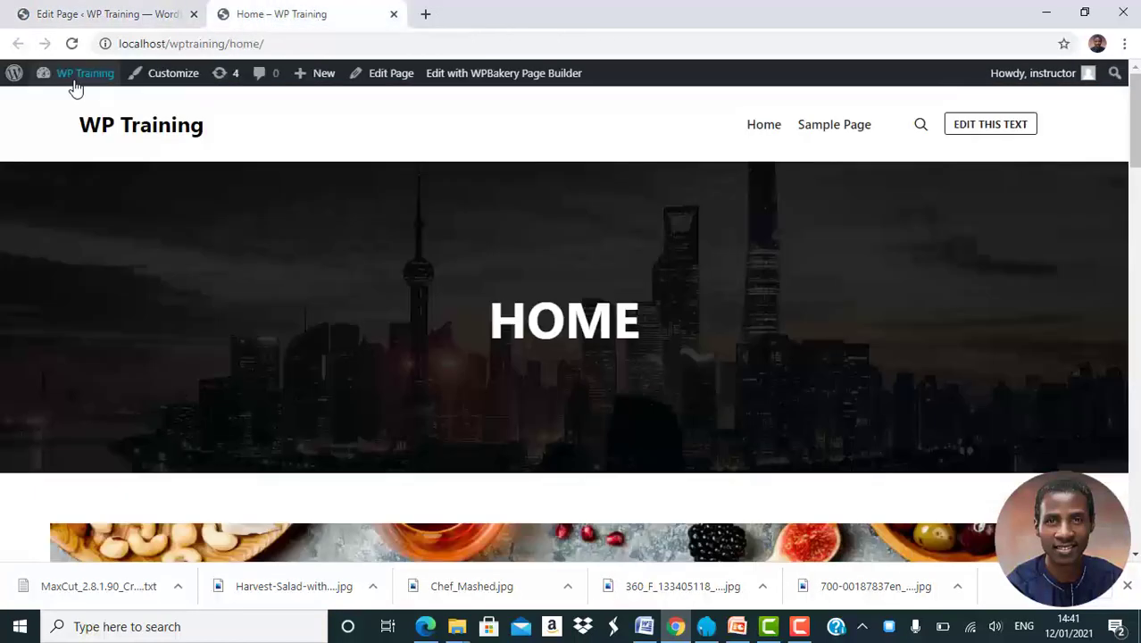
click(73, 45)
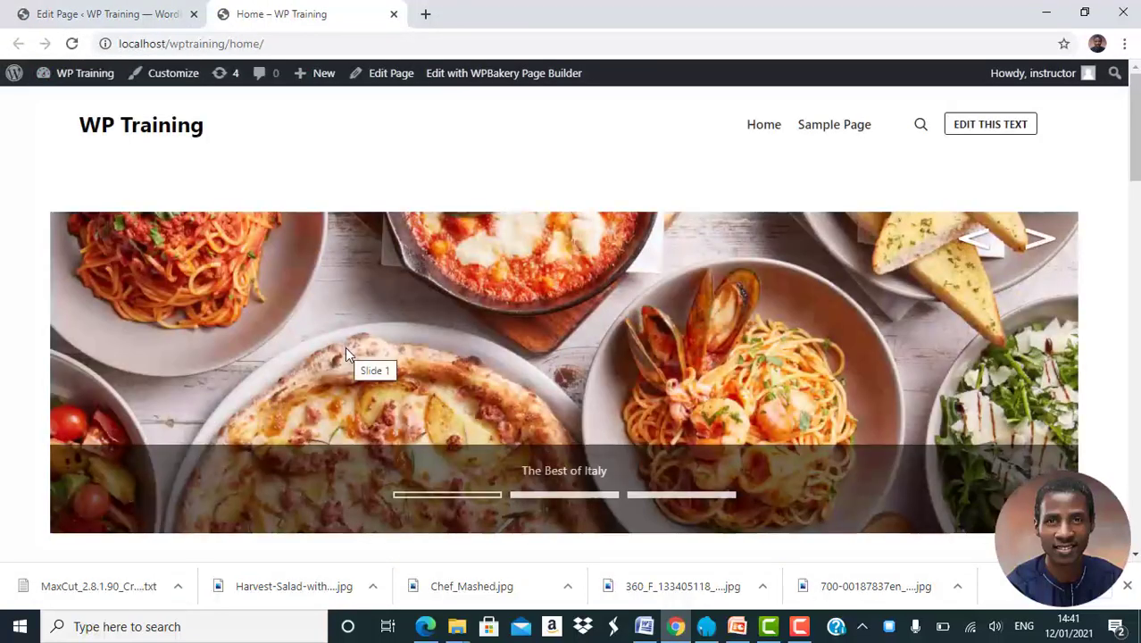
scroll(345, 350, down, 5)
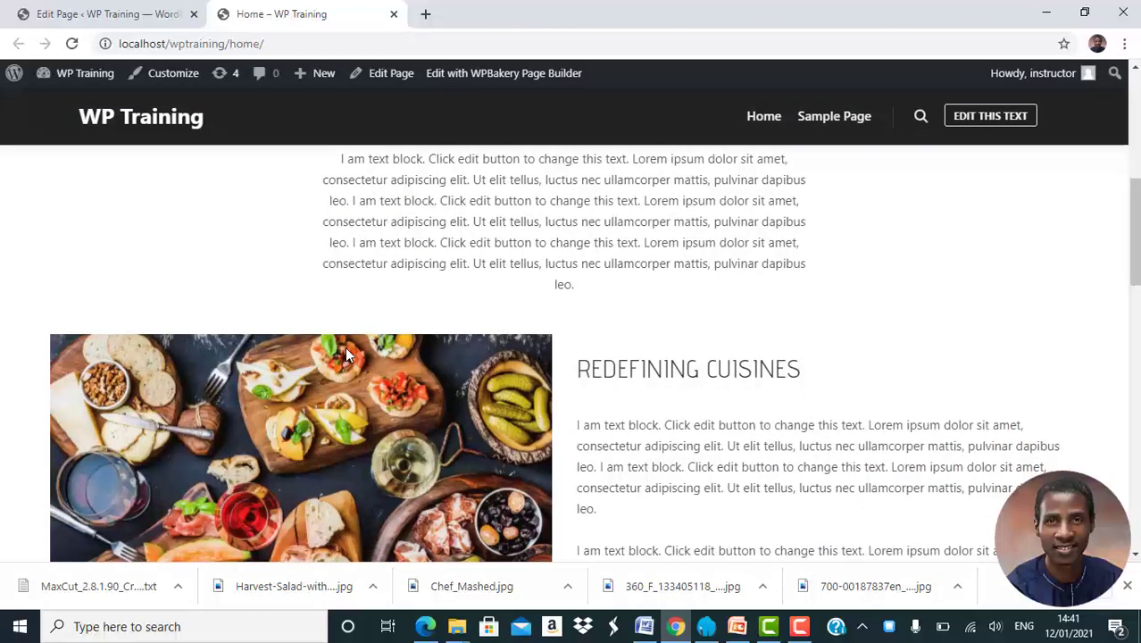
scroll(348, 355, down, 7)
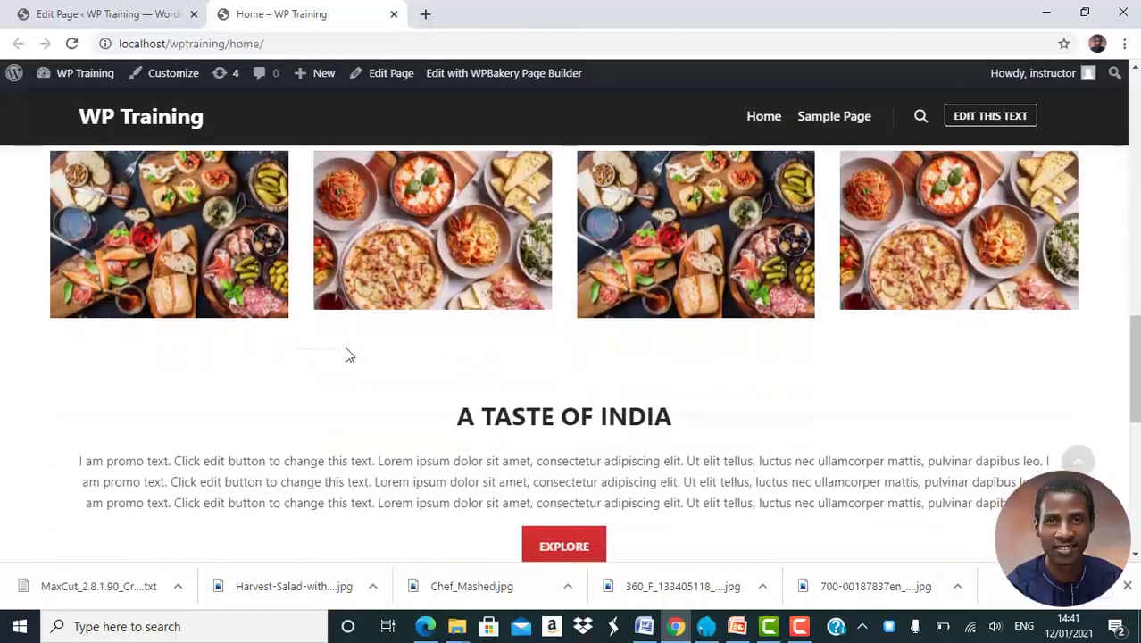
scroll(348, 356, down, 8)
scroll(349, 355, up, 8)
scroll(345, 356, up, 12)
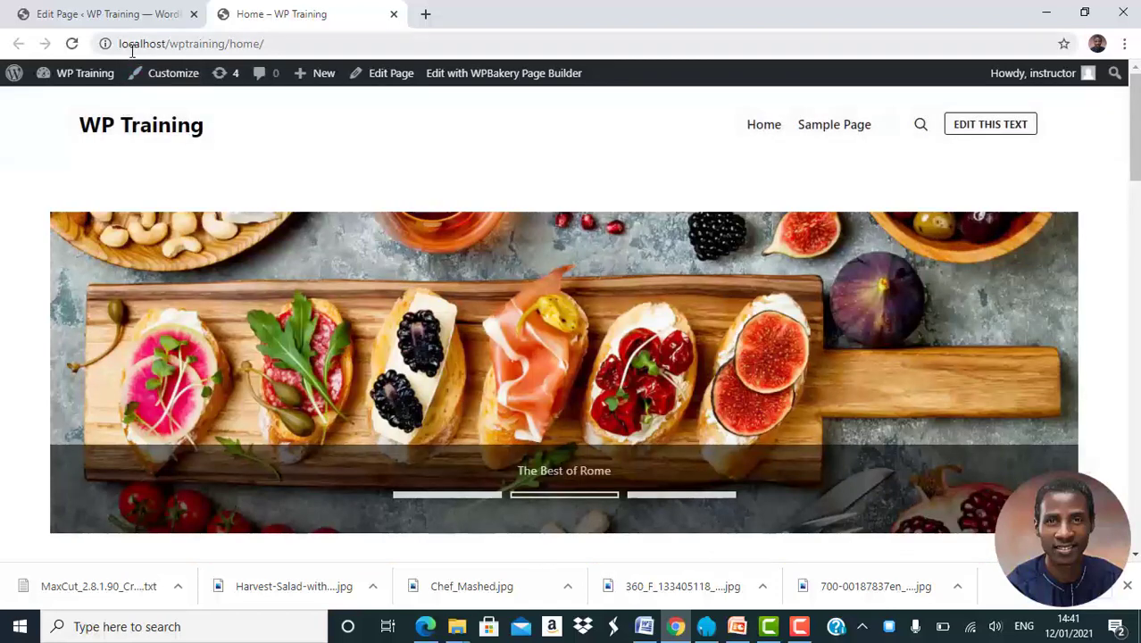
click(113, 15)
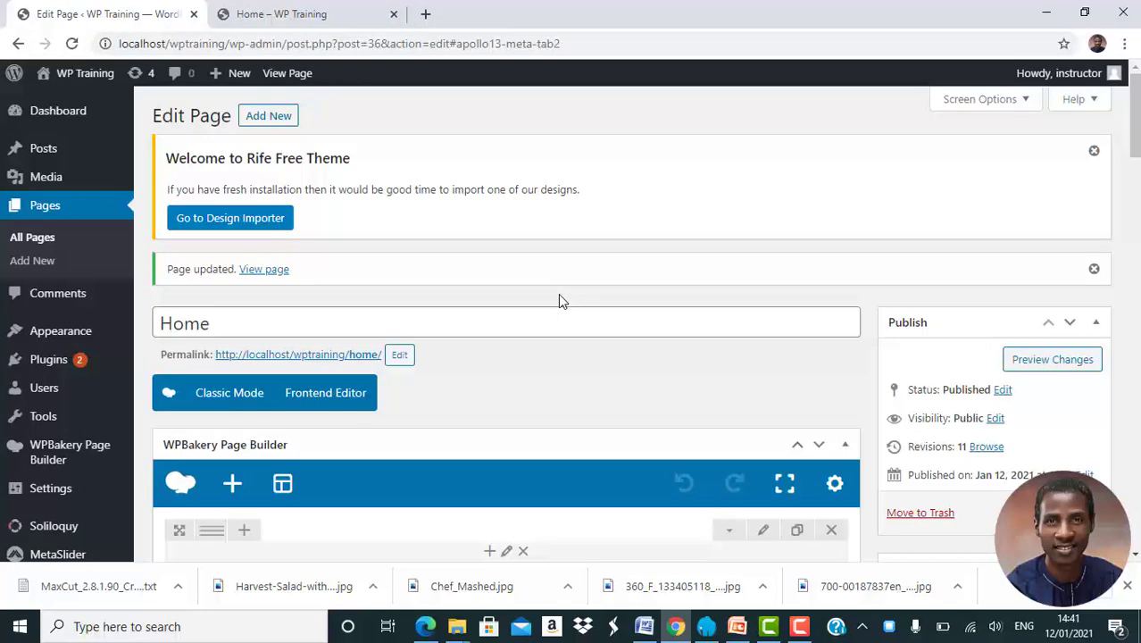
Go to All Pages to list Home, Sample Page and the Privacy Policy draft
click(40, 207)
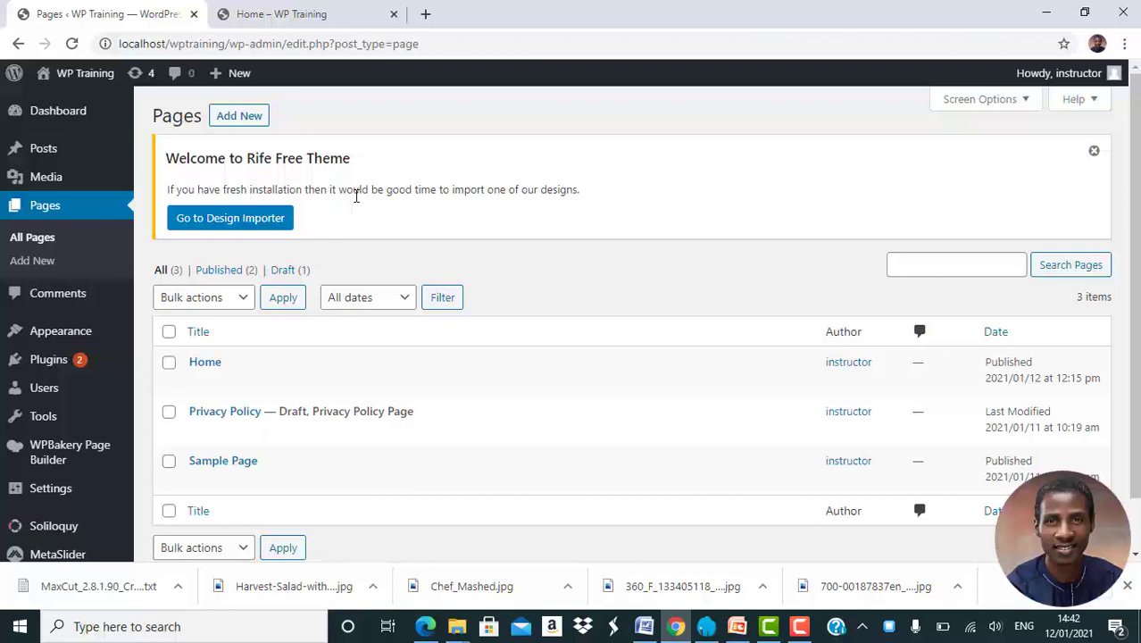
Search Add Plugins for 'Duplicate Page' and install the Duplicate Page plugin
mouse_move(55, 366)
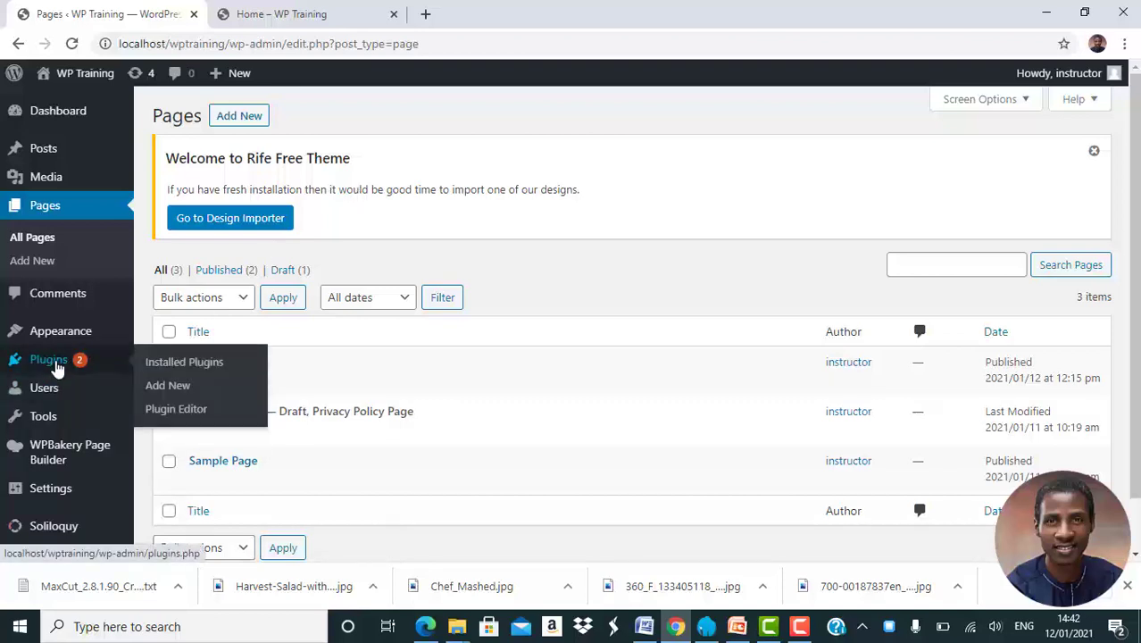
click(190, 392)
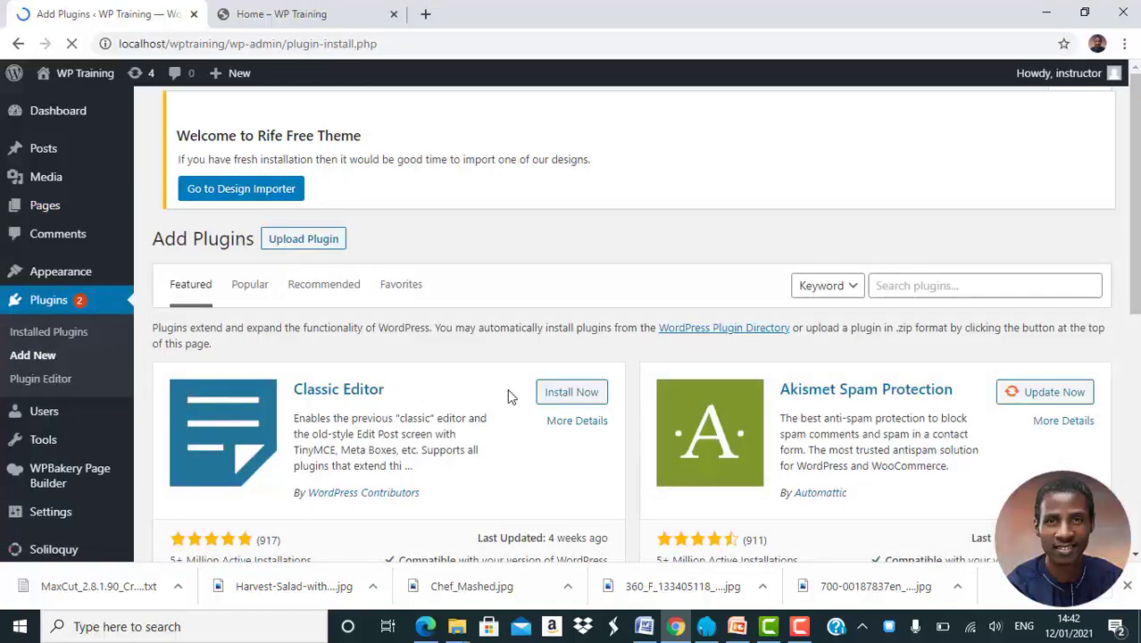
click(958, 289)
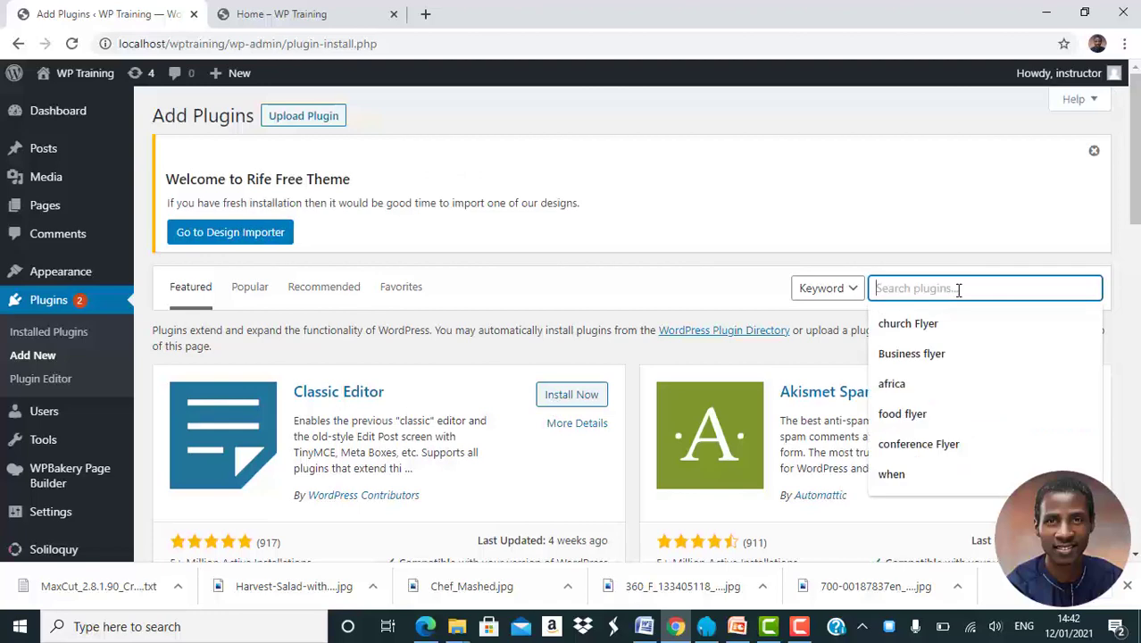
text(D)
text(uplioca)
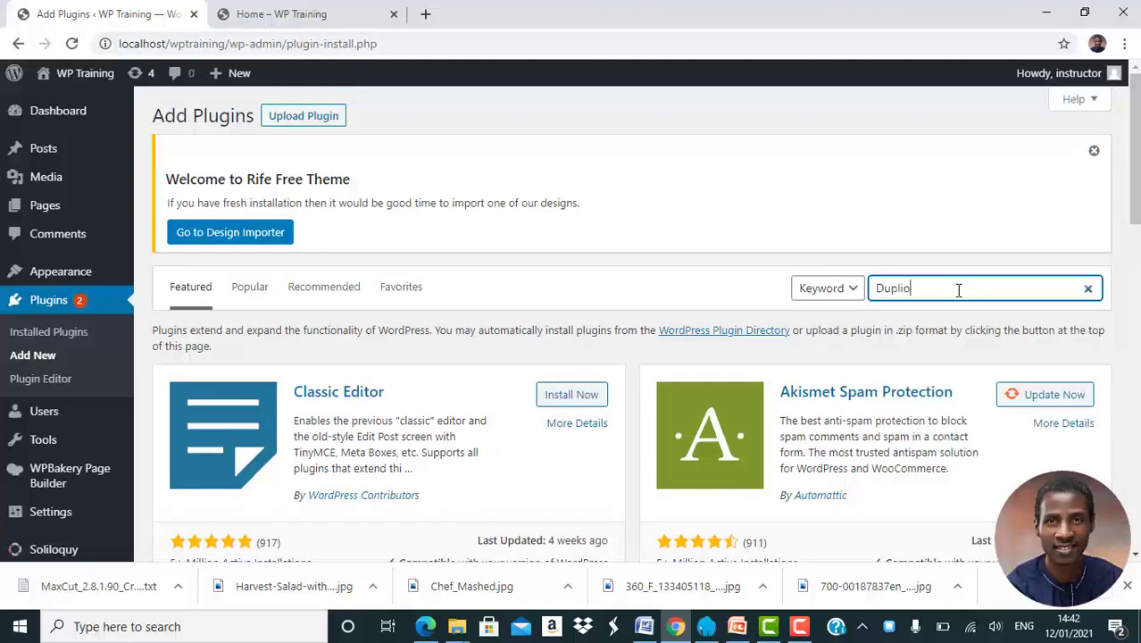
text(e)
key(Left)
key(Left)
key(BackSpace)
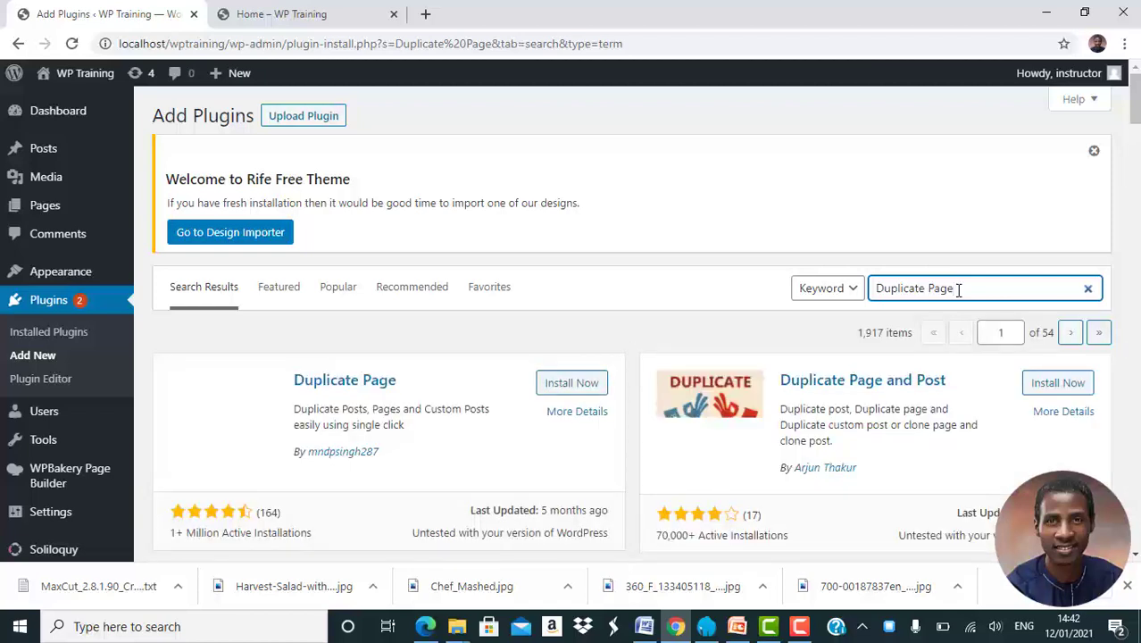
click(582, 390)
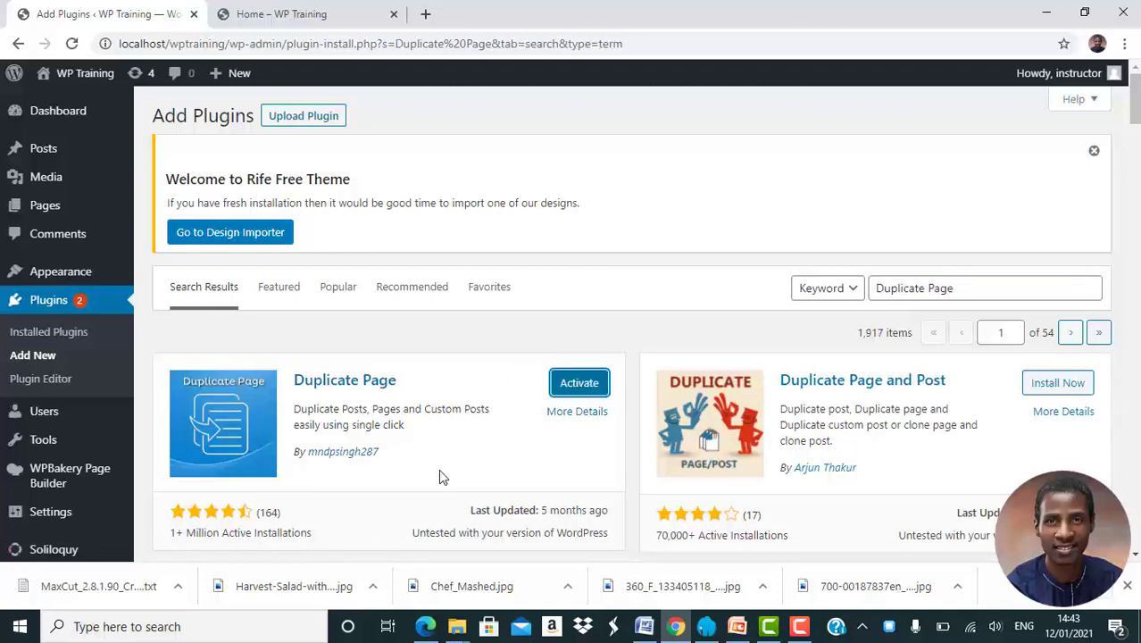
Activate the Duplicate Page plugin and return to All Pages
click(597, 389)
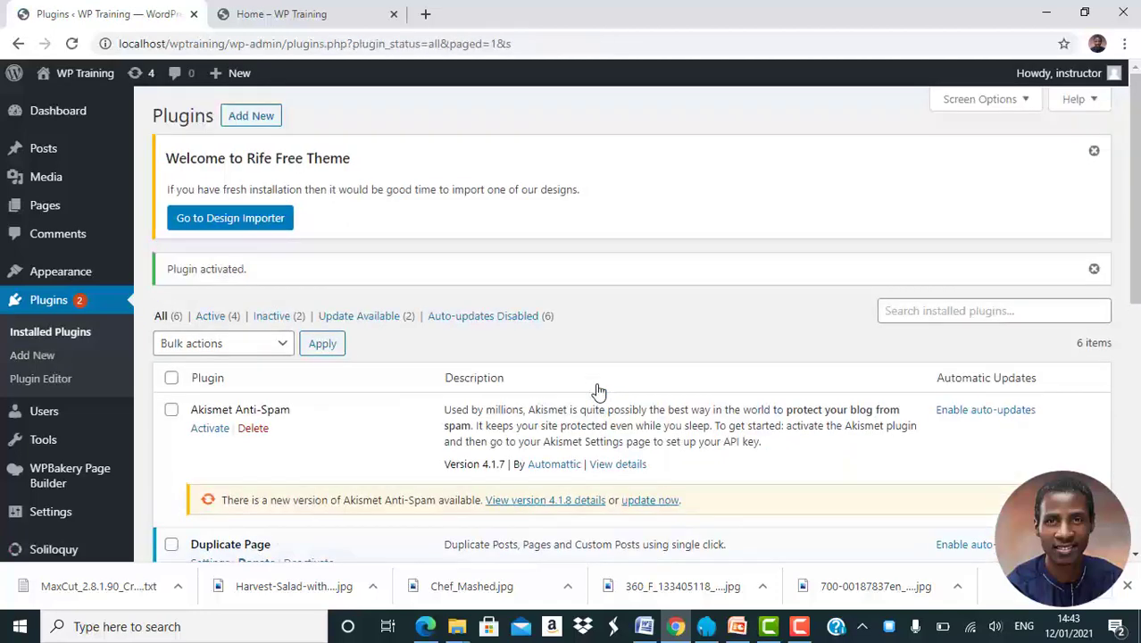
mouse_move(55, 208)
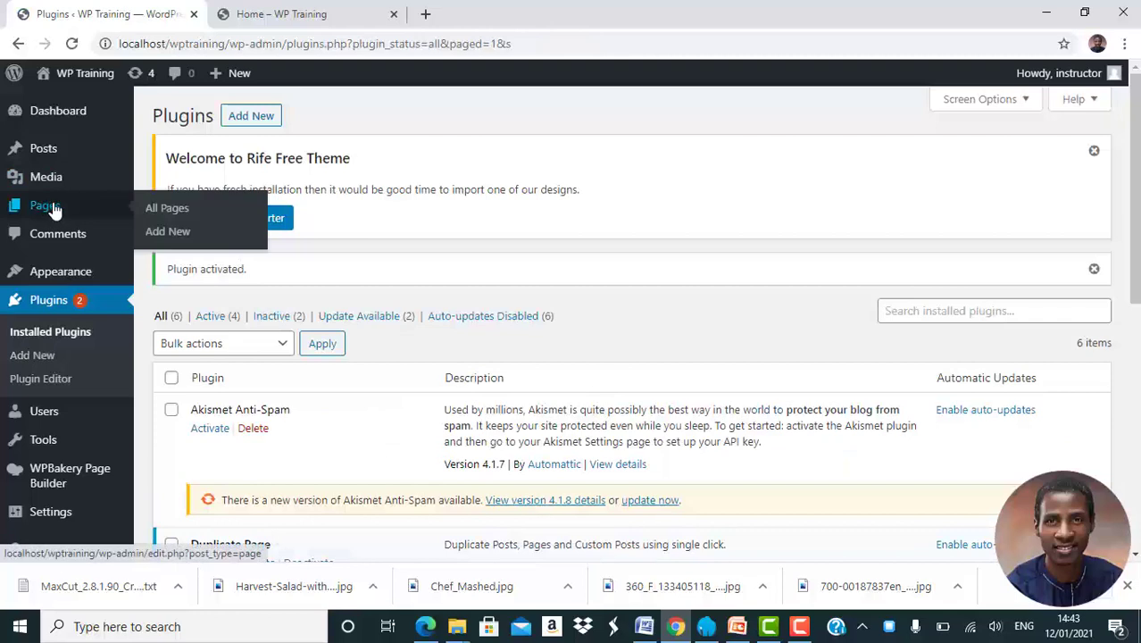
click(179, 212)
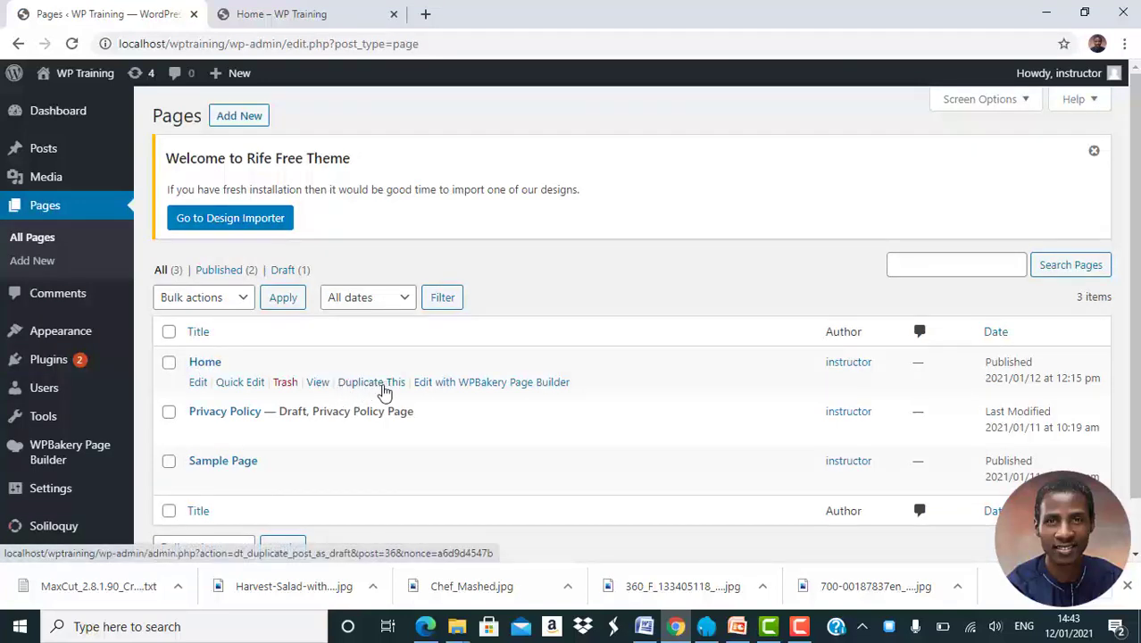
Duplicate the Home page and retitle the draft copy 'About Us'
click(380, 389)
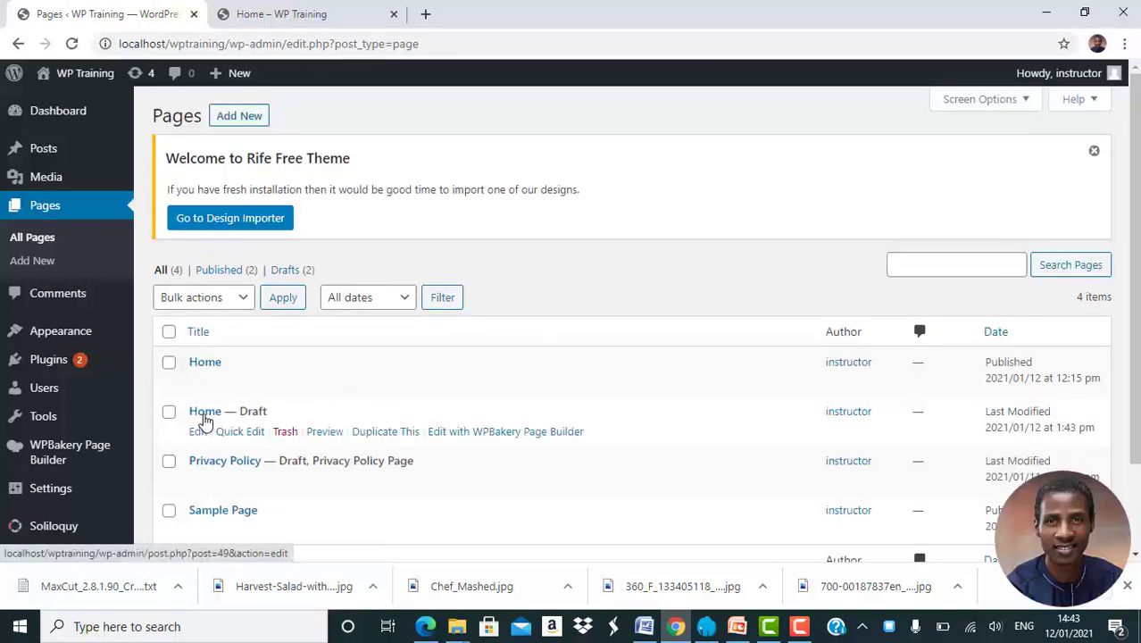
click(204, 418)
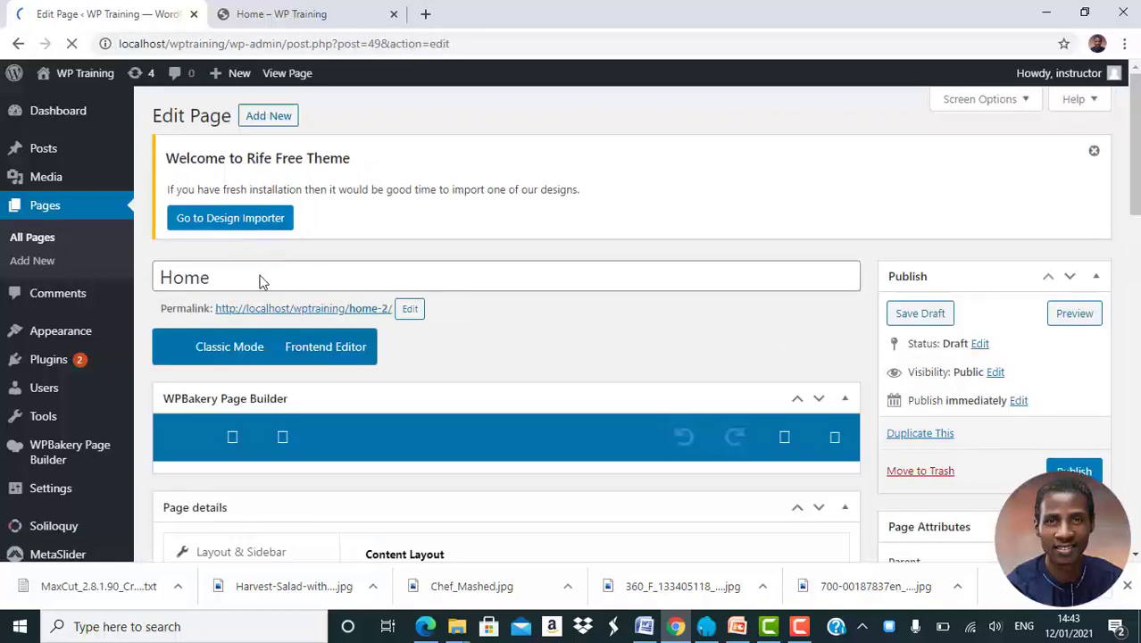
click(262, 281)
key(ctrl+a)
text(About Us)
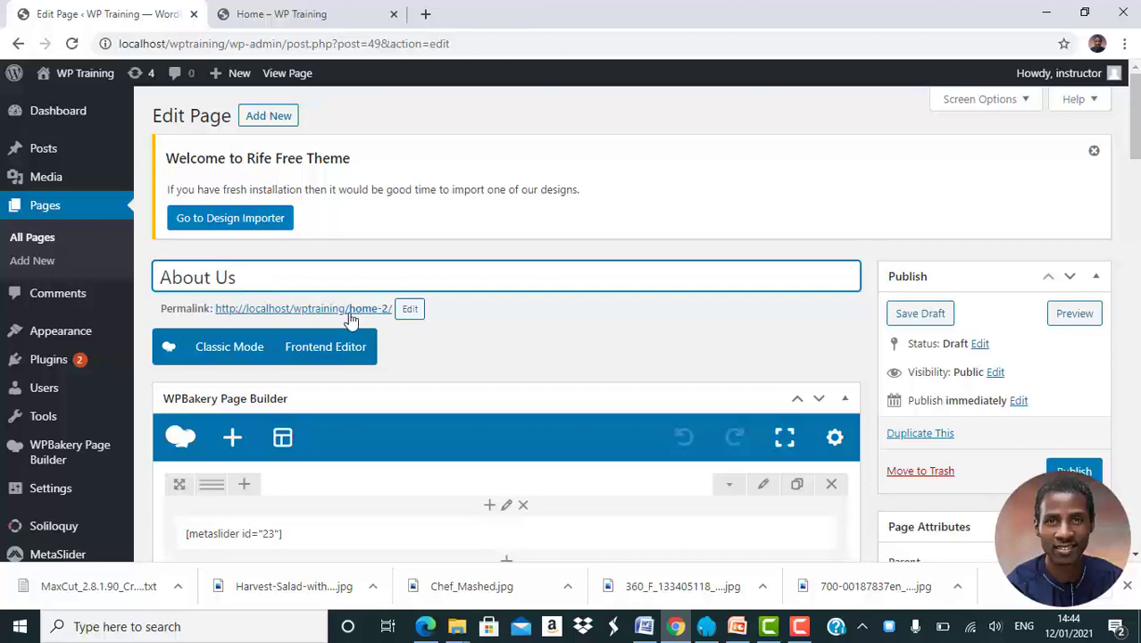
Change the permalink slug from 'home-2' to 'about'
click(412, 309)
key(ctrl+a)
text(about)
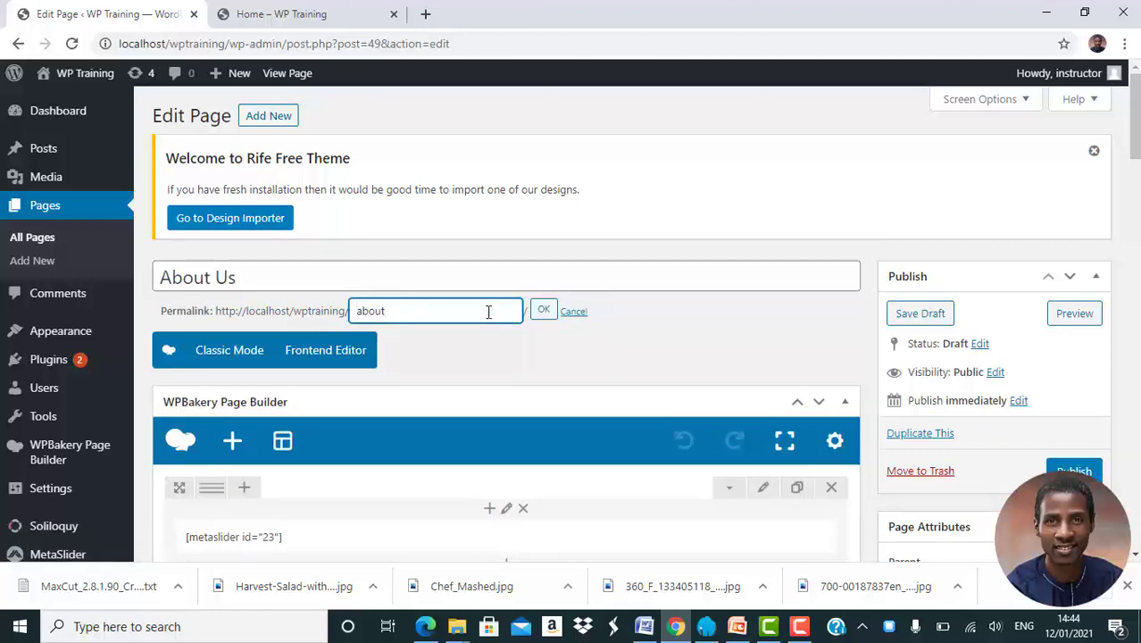
click(544, 312)
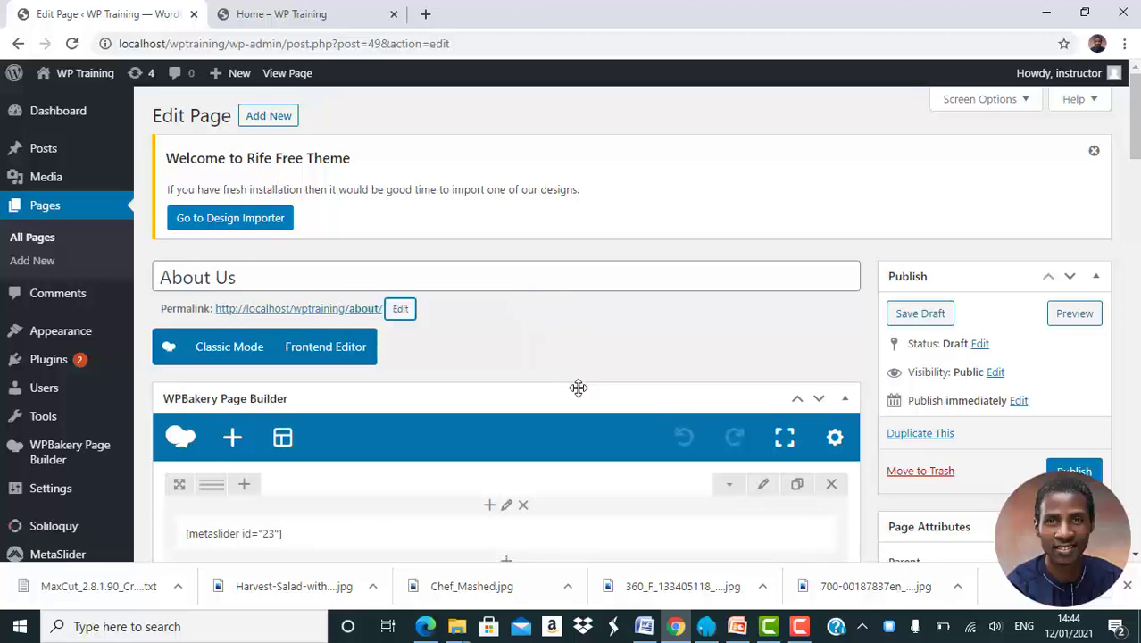
scroll(579, 387, down, 3)
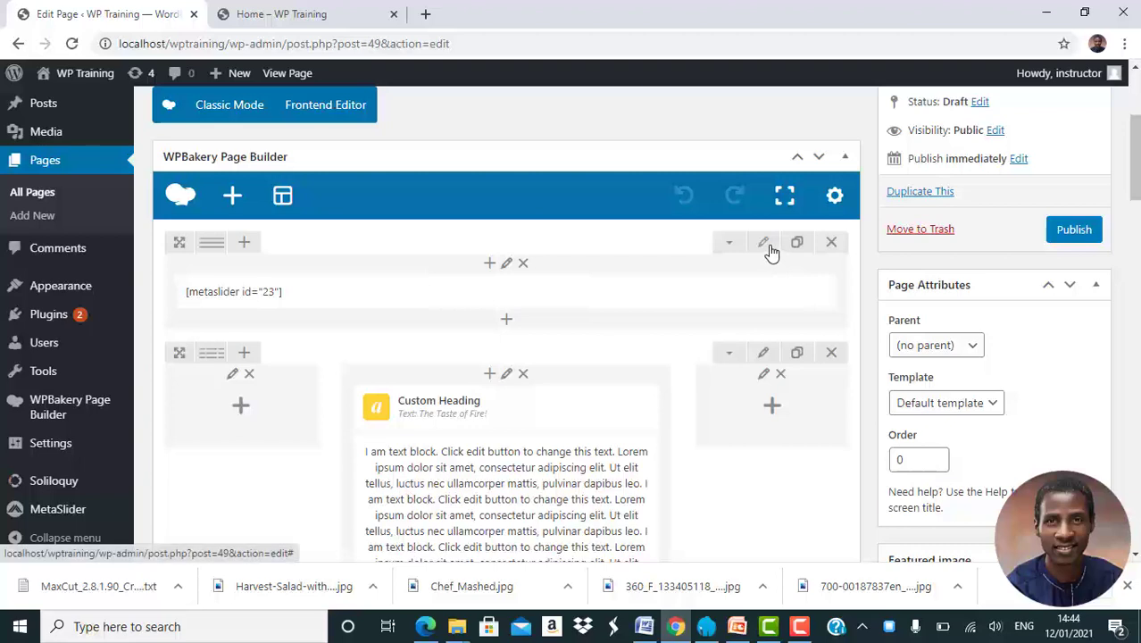
Disable the slider row with Disable row 'Yes' and save its settings
click(764, 244)
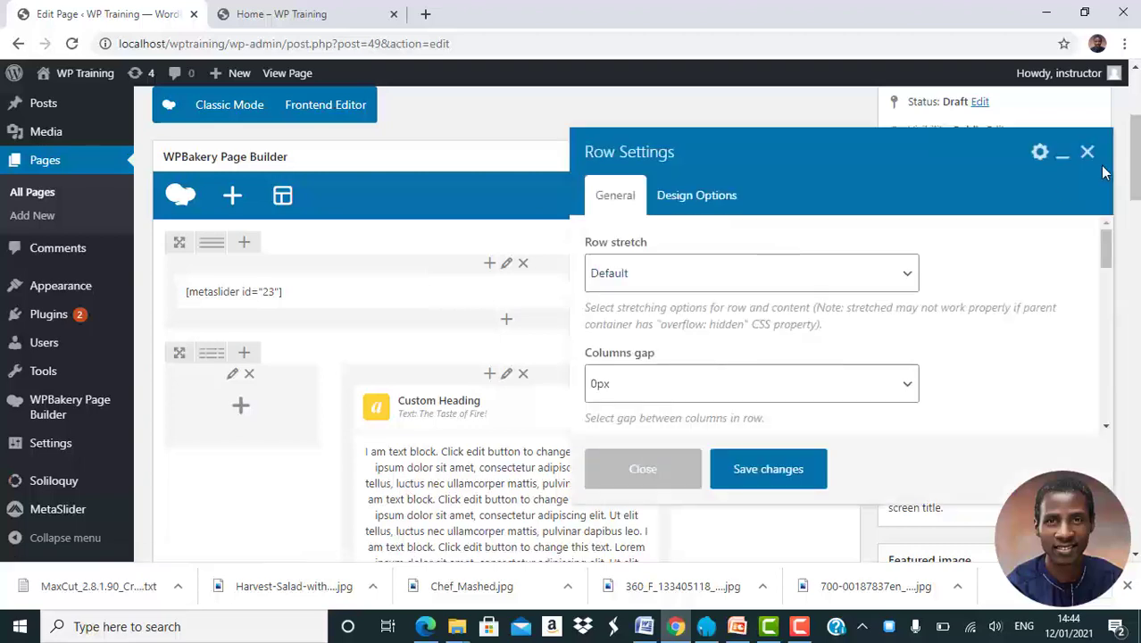
click(1087, 153)
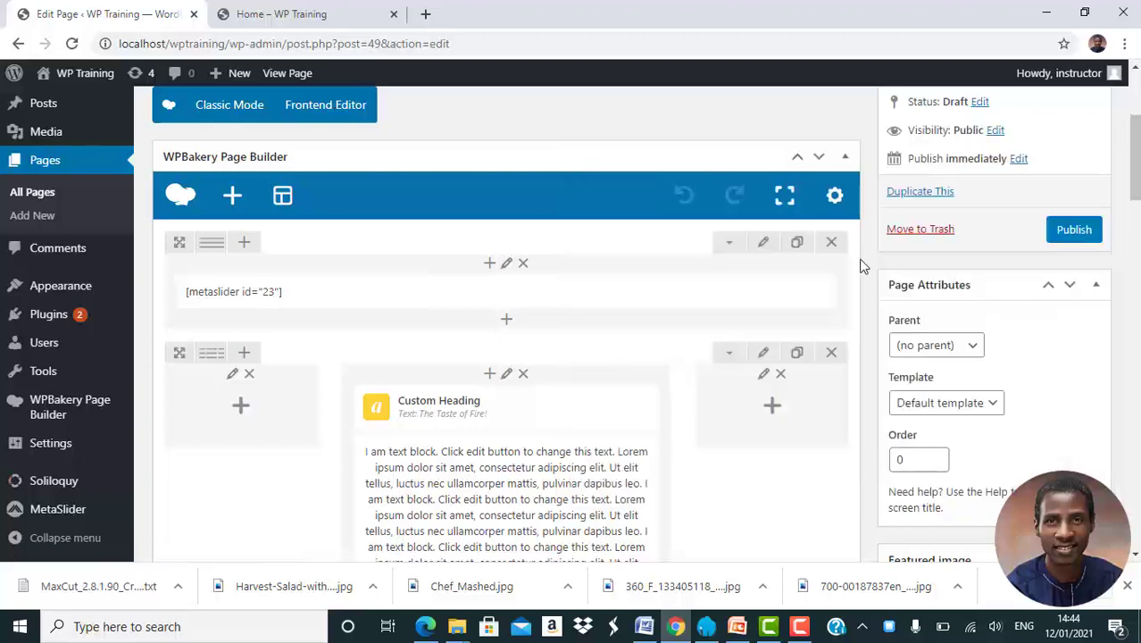
click(764, 246)
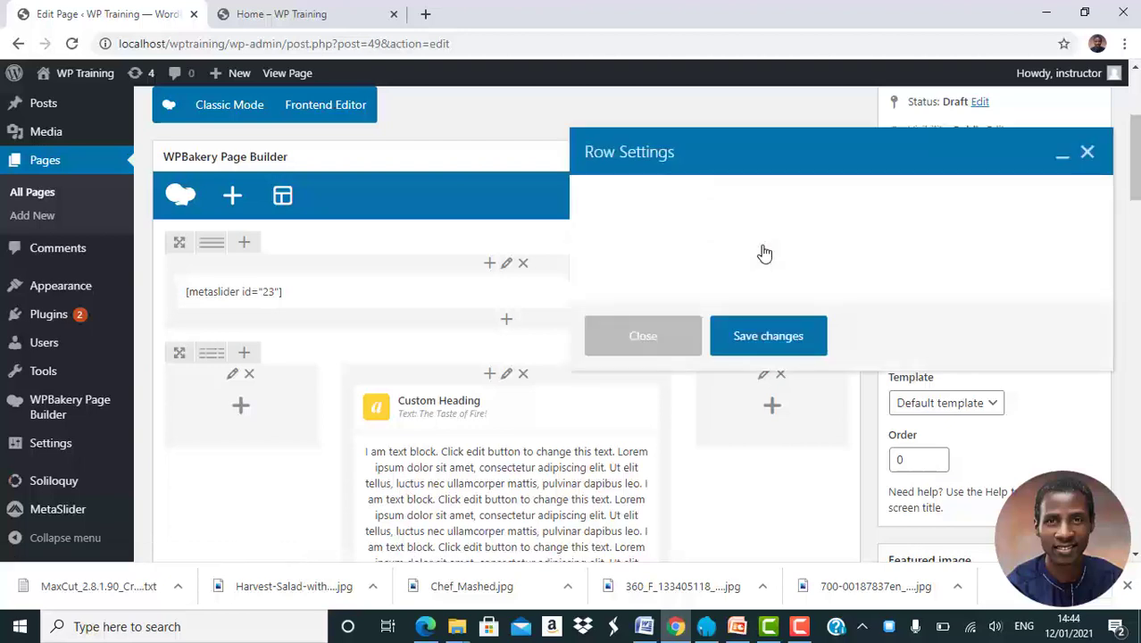
scroll(763, 253, down, 5)
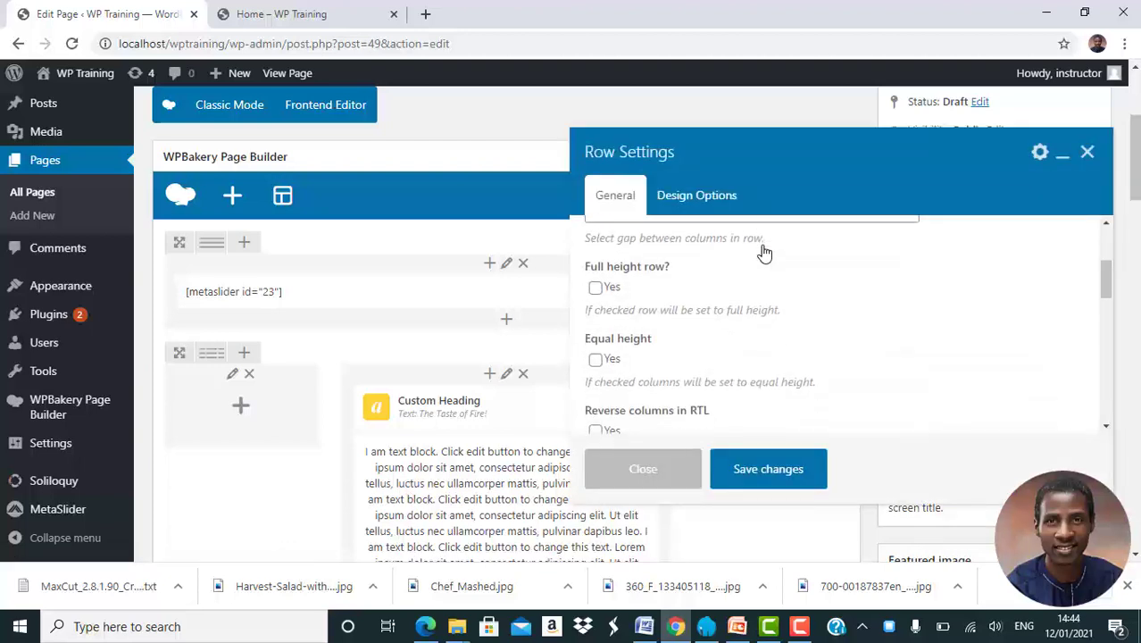
scroll(764, 253, down, 5)
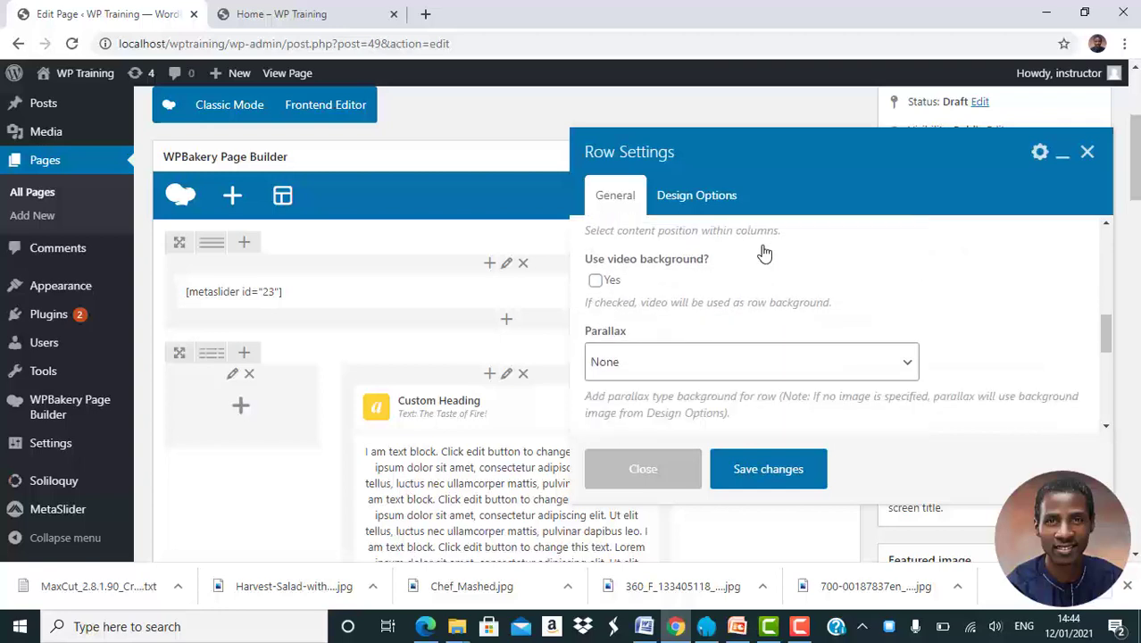
scroll(764, 253, down, 3)
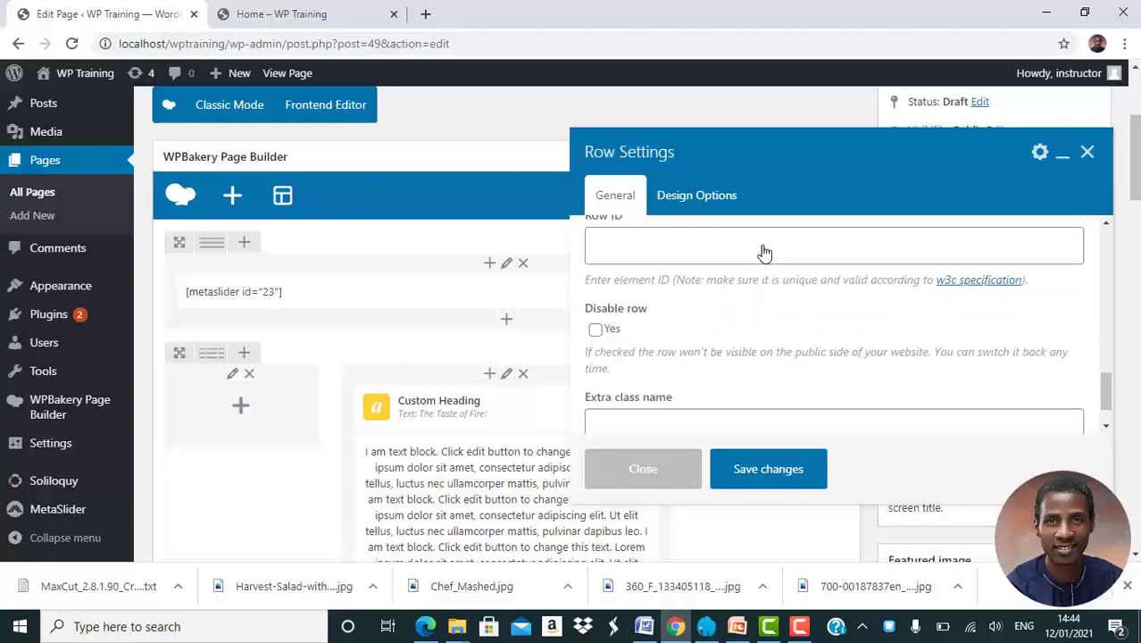
click(596, 330)
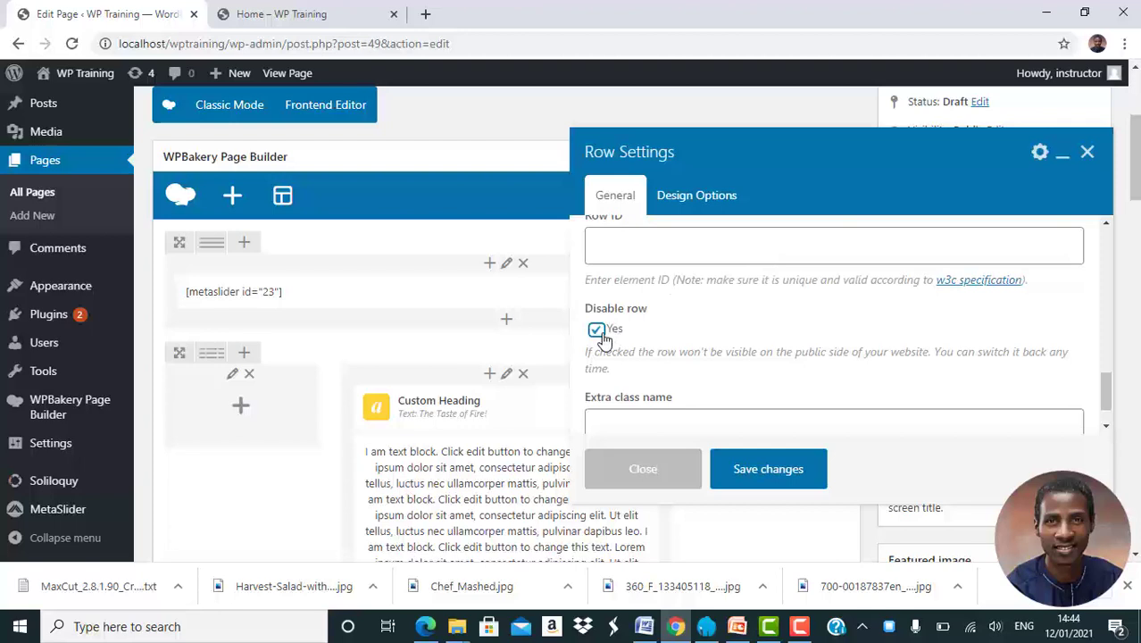
click(777, 473)
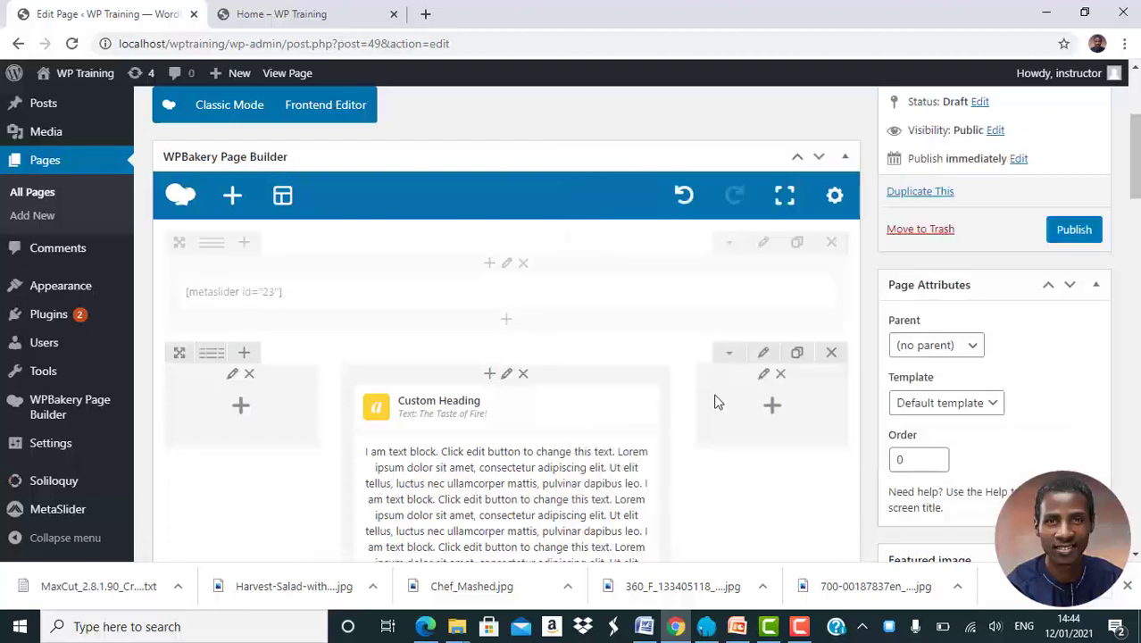
Disable the heading-and-text row the same way and save it
scroll(605, 449, down, 2)
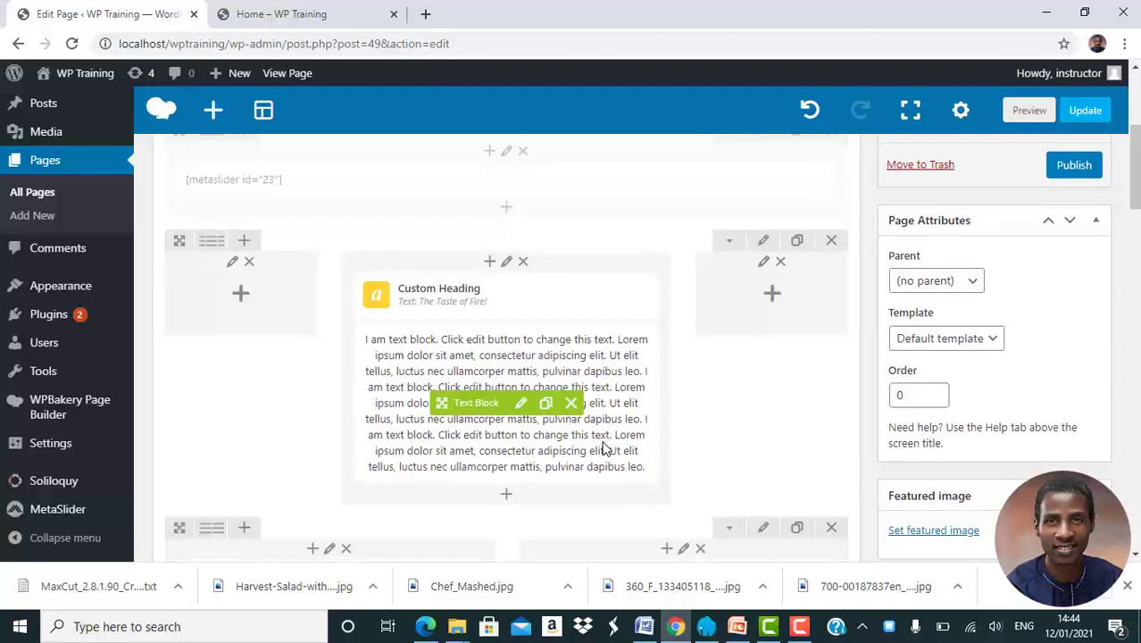
click(764, 240)
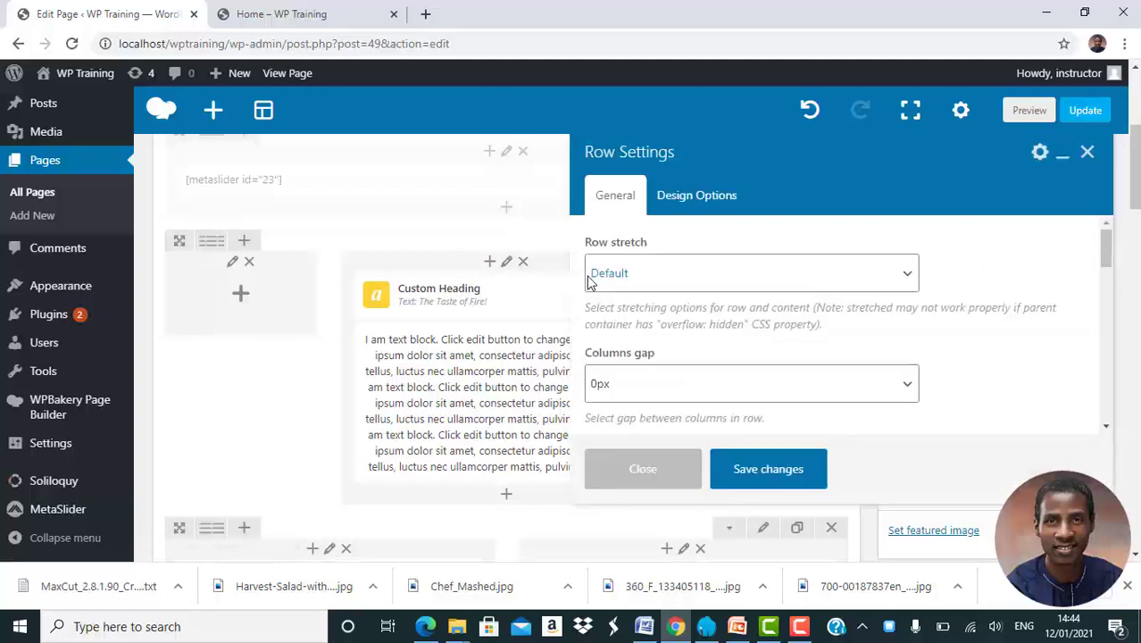
scroll(648, 311, down, 1)
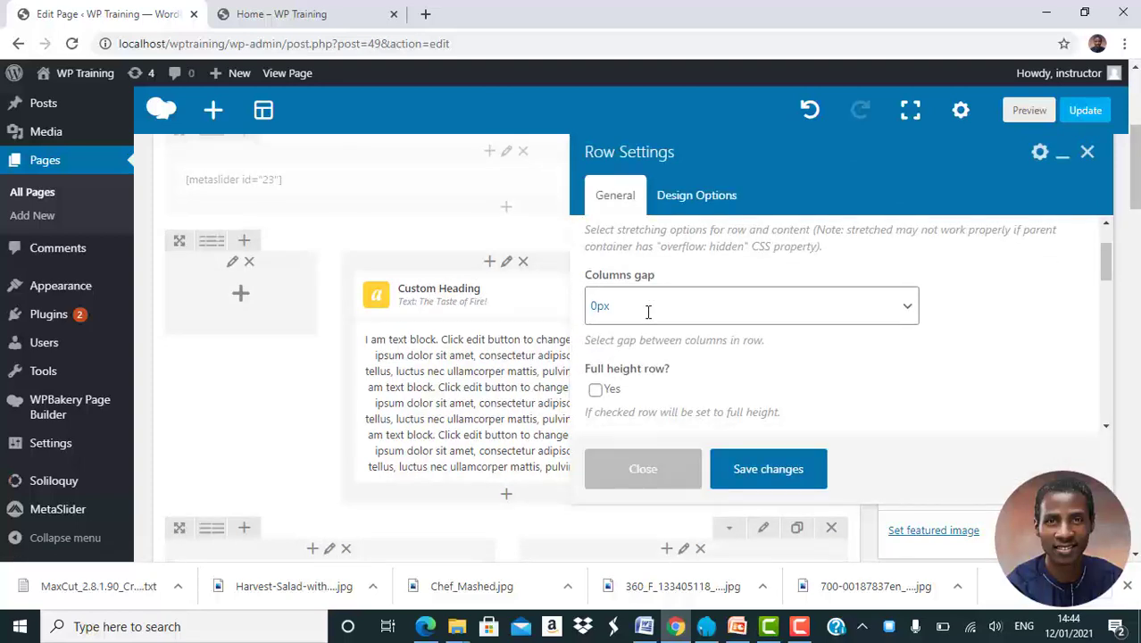
scroll(648, 312, down, 2)
scroll(648, 312, down, 3)
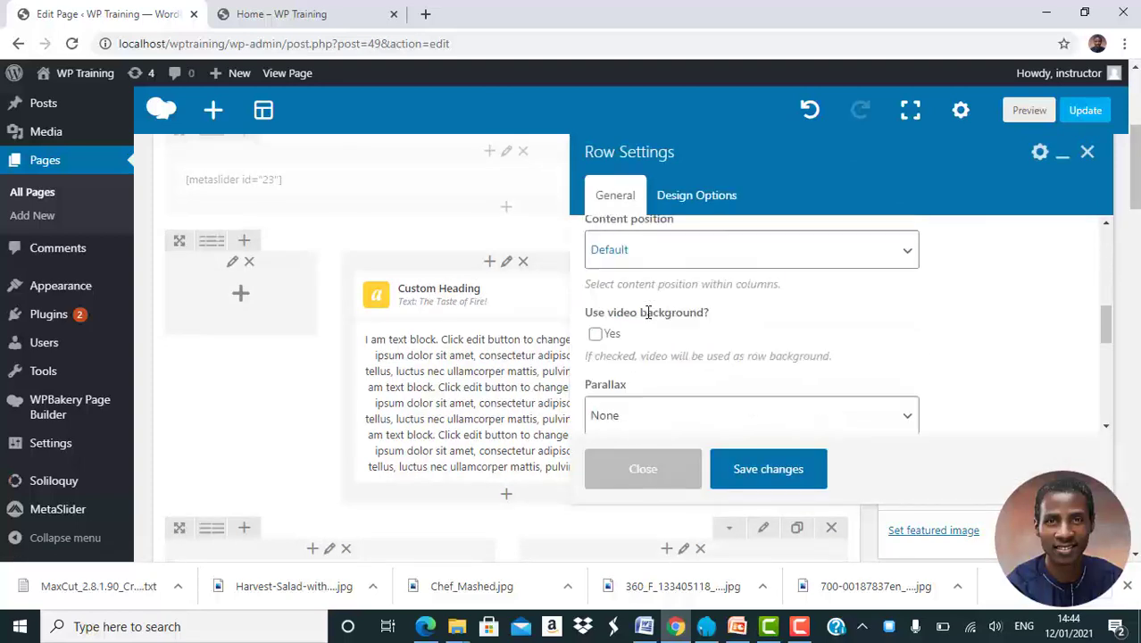
scroll(648, 312, down, 3)
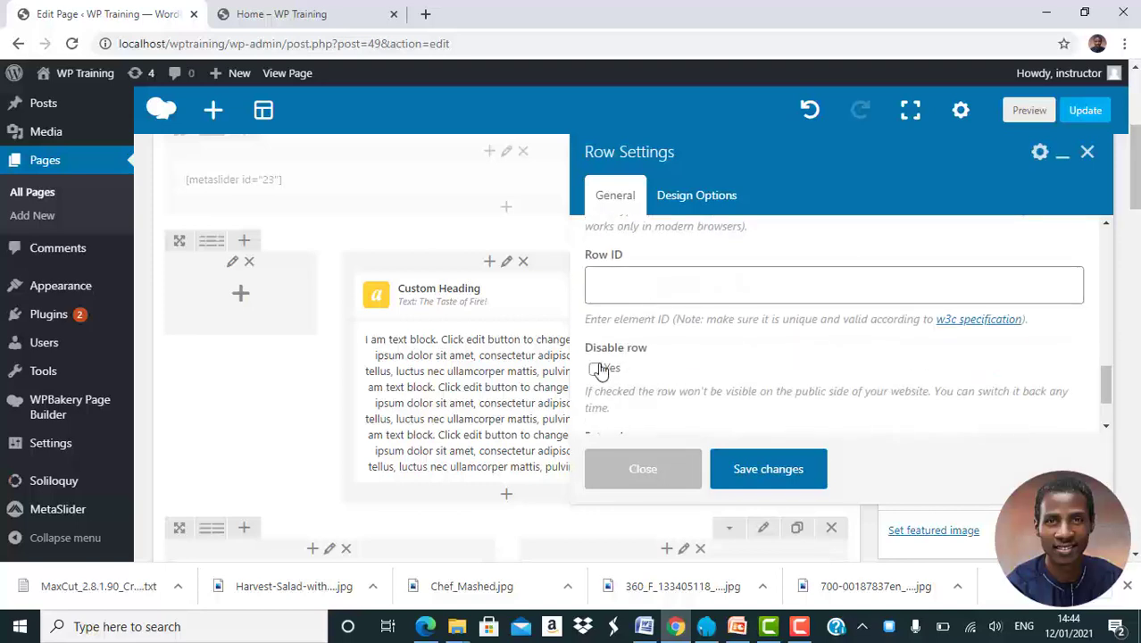
click(596, 370)
click(768, 467)
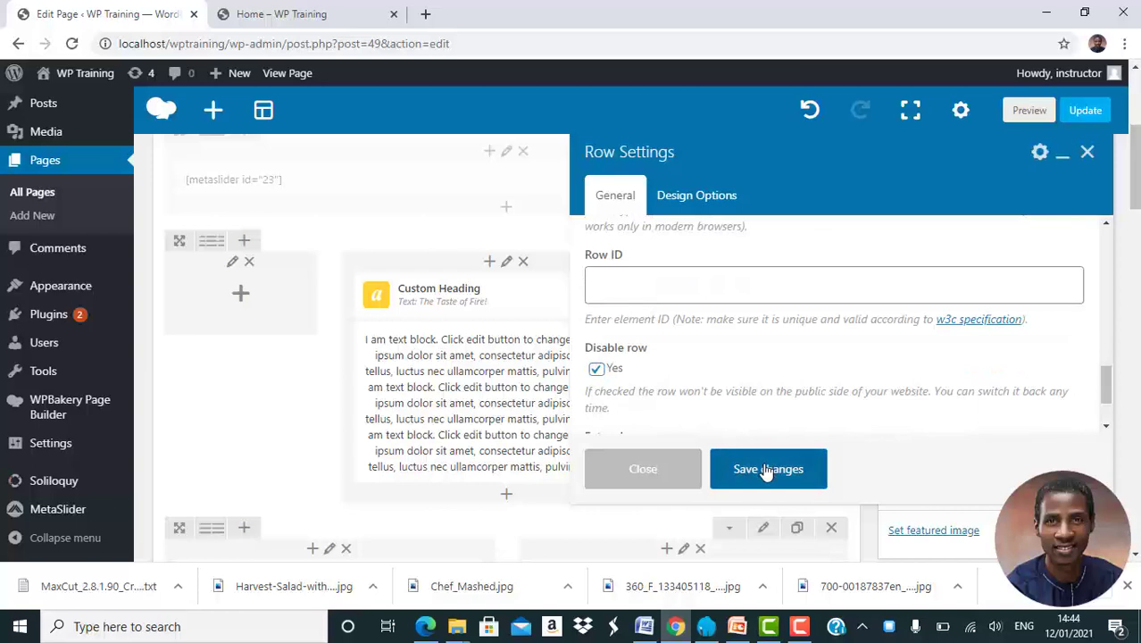
scroll(580, 384, down, 4)
scroll(576, 376, up, 1)
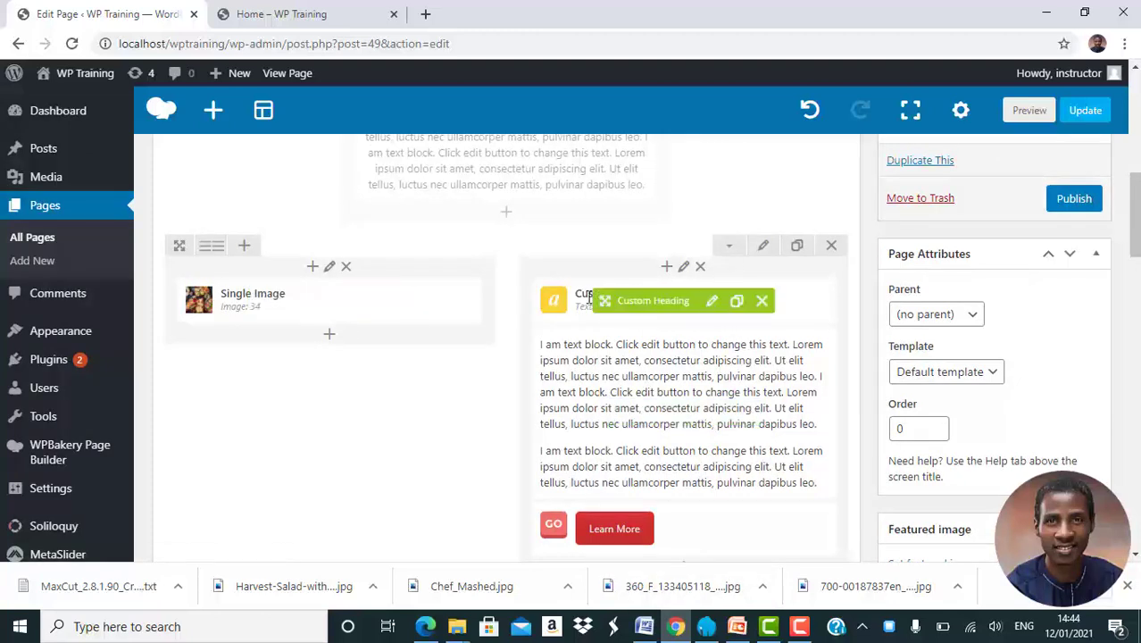
Replace the Custom Heading text with 'Welcome to Chop & Go!' and save
click(715, 304)
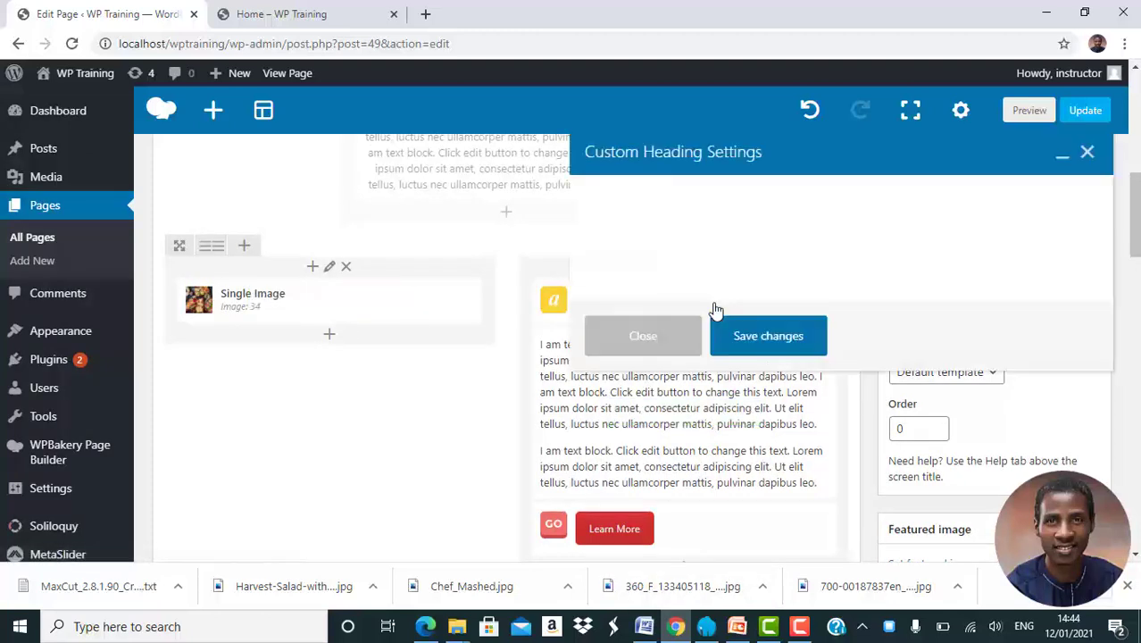
click(691, 365)
key(ctrl+a)
text(We)
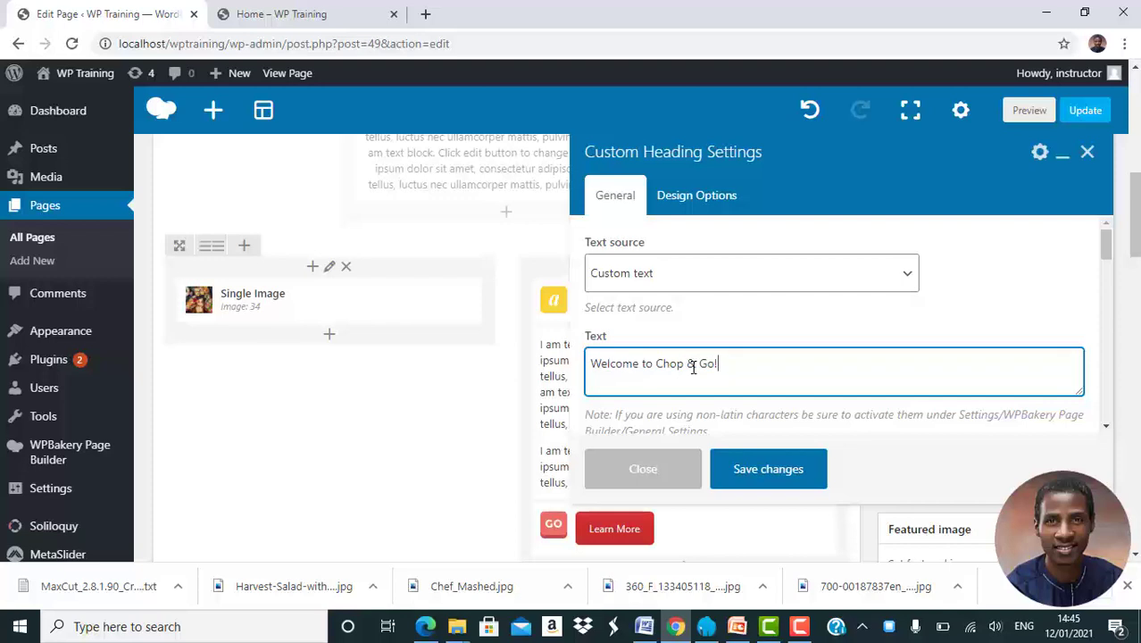
click(778, 470)
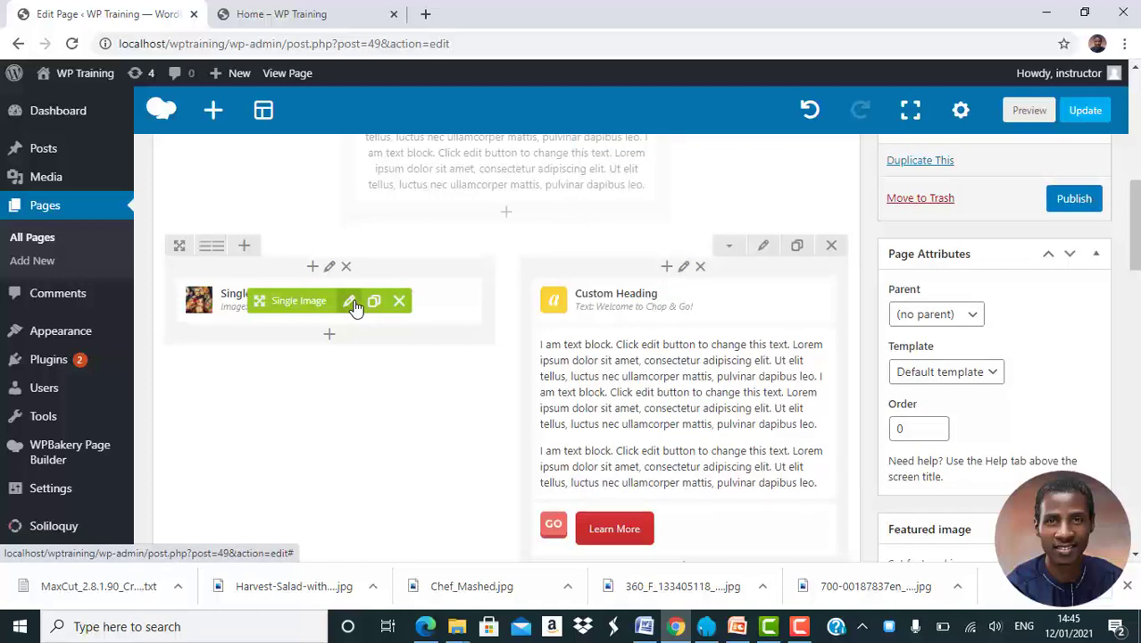
Upload a 600 × 400 chef photo and set it as the Single Image's picture
click(350, 302)
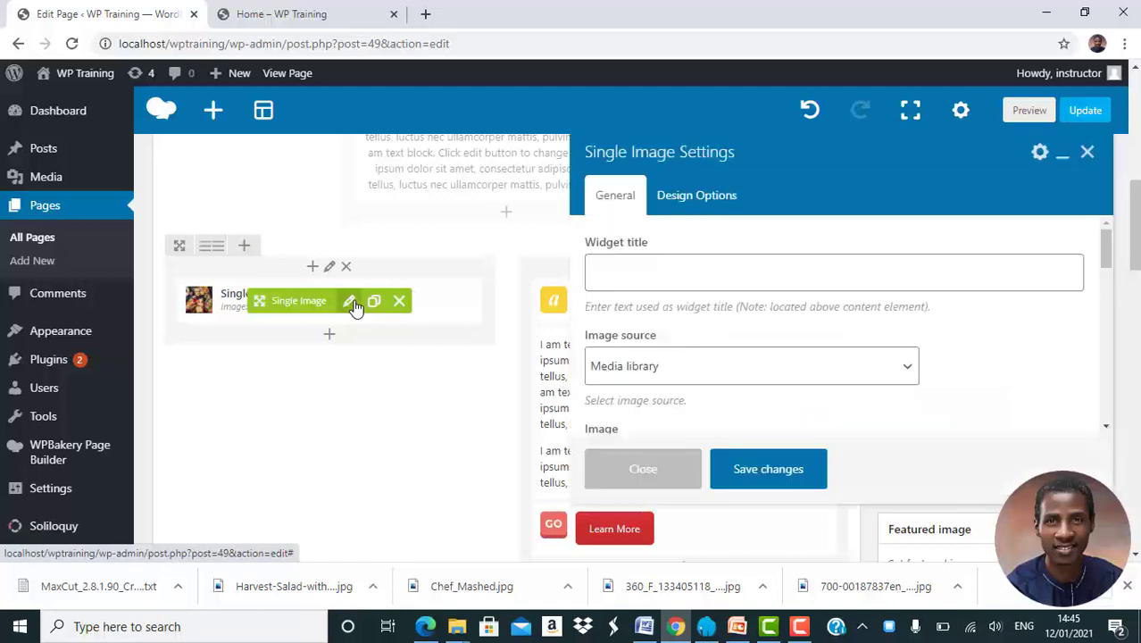
scroll(704, 383, down, 2)
scroll(704, 382, down, 1)
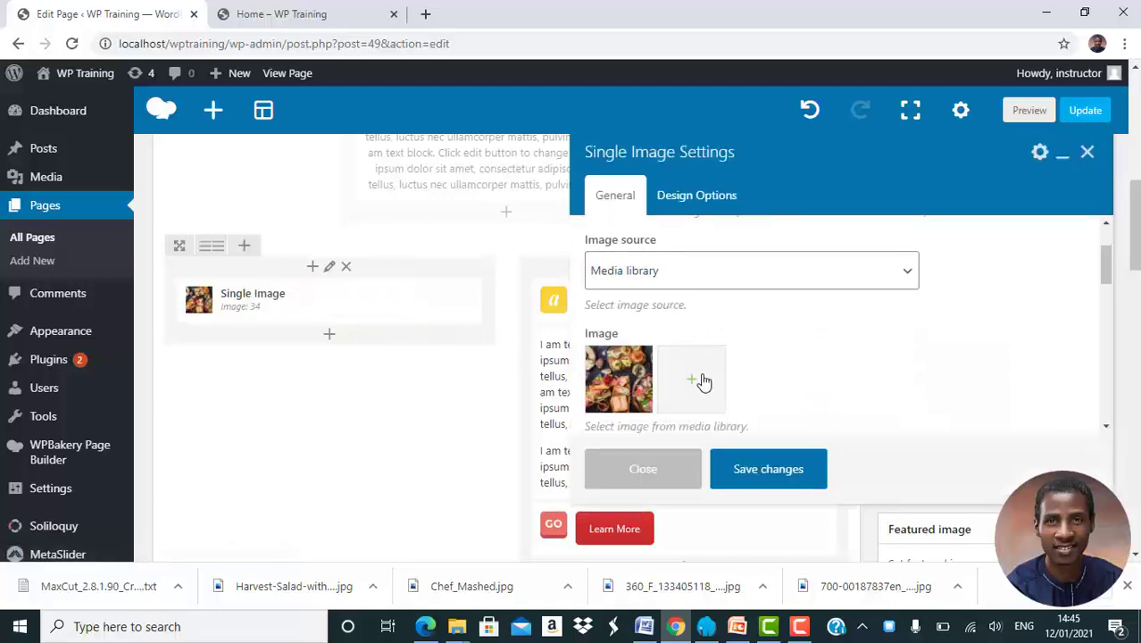
click(622, 386)
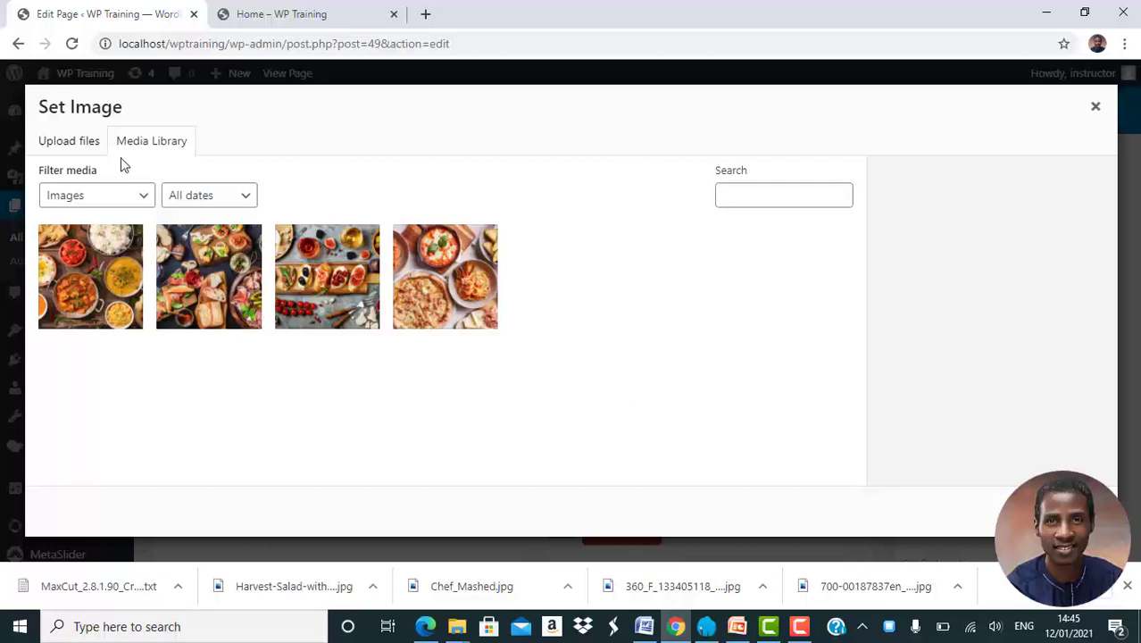
click(85, 146)
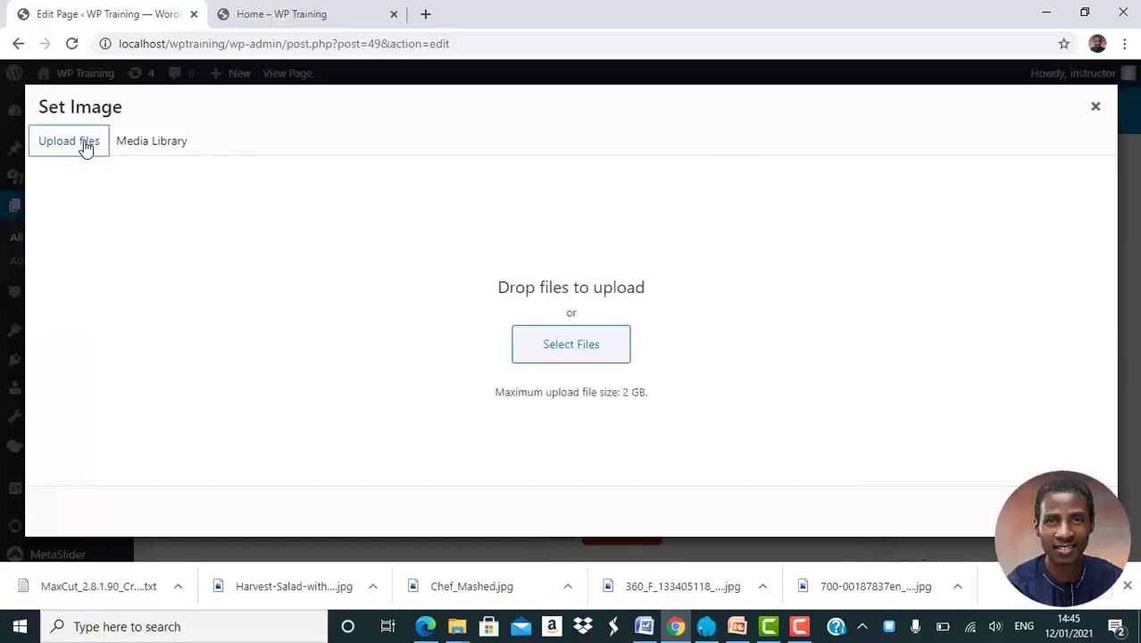
click(565, 343)
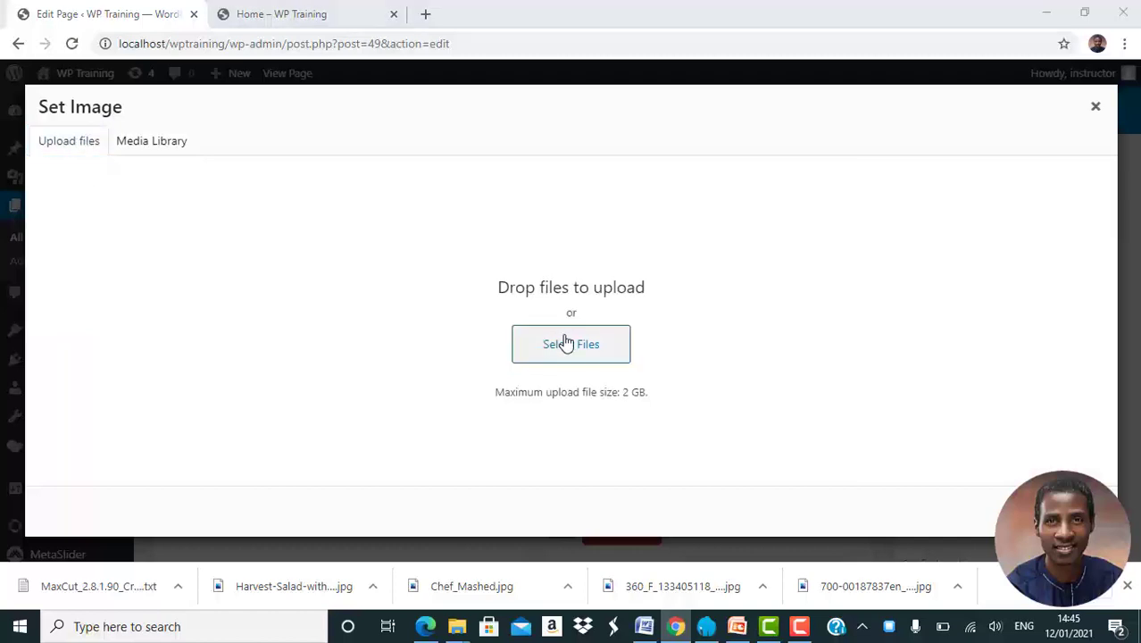
scroll(565, 339, down, 3)
click(589, 332)
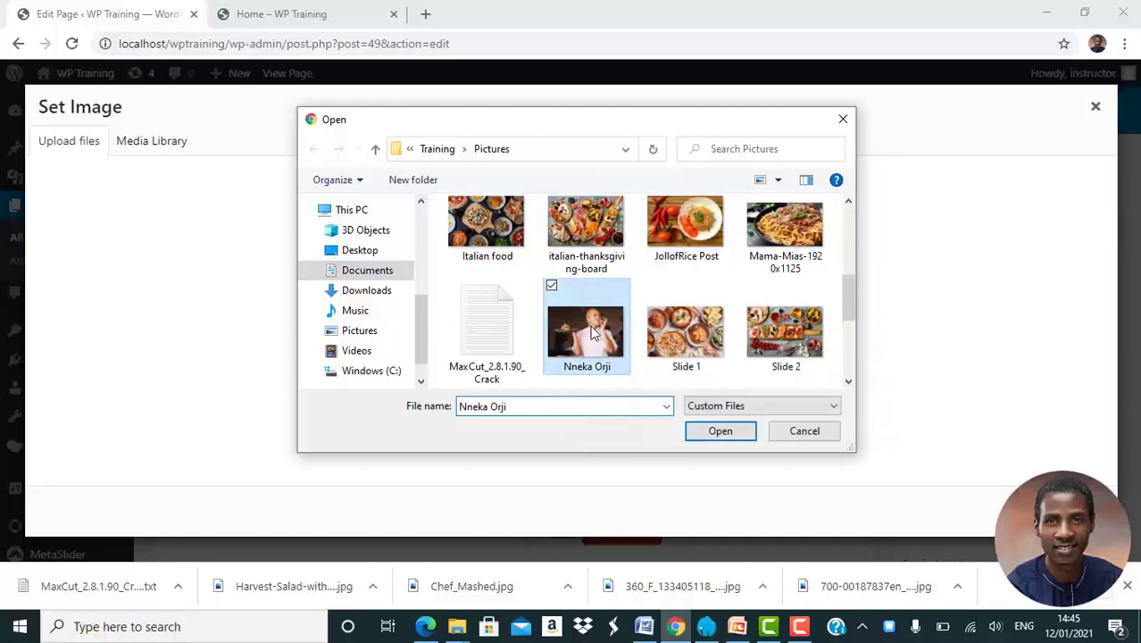
double_click(589, 332)
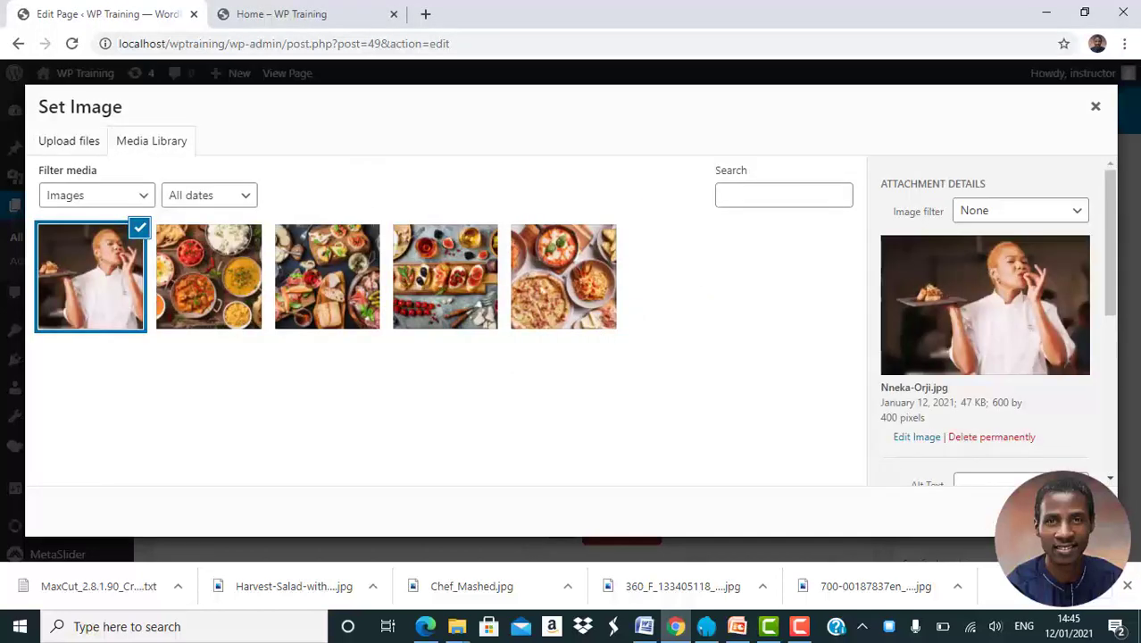
click(1065, 512)
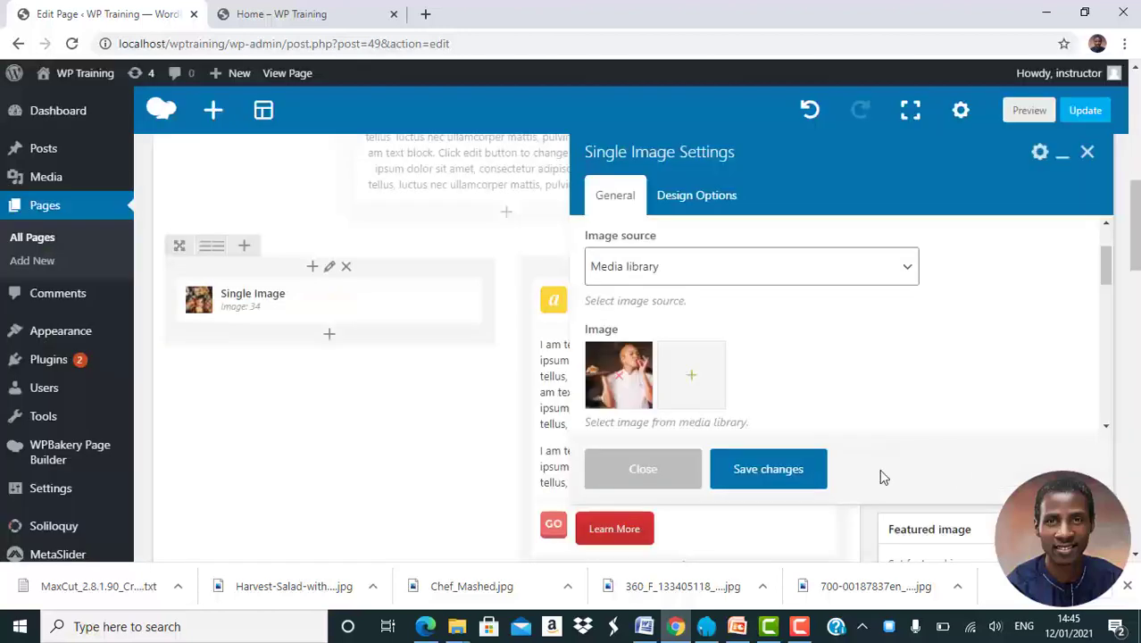
Save the new image choice and delete the Learn More button
click(770, 471)
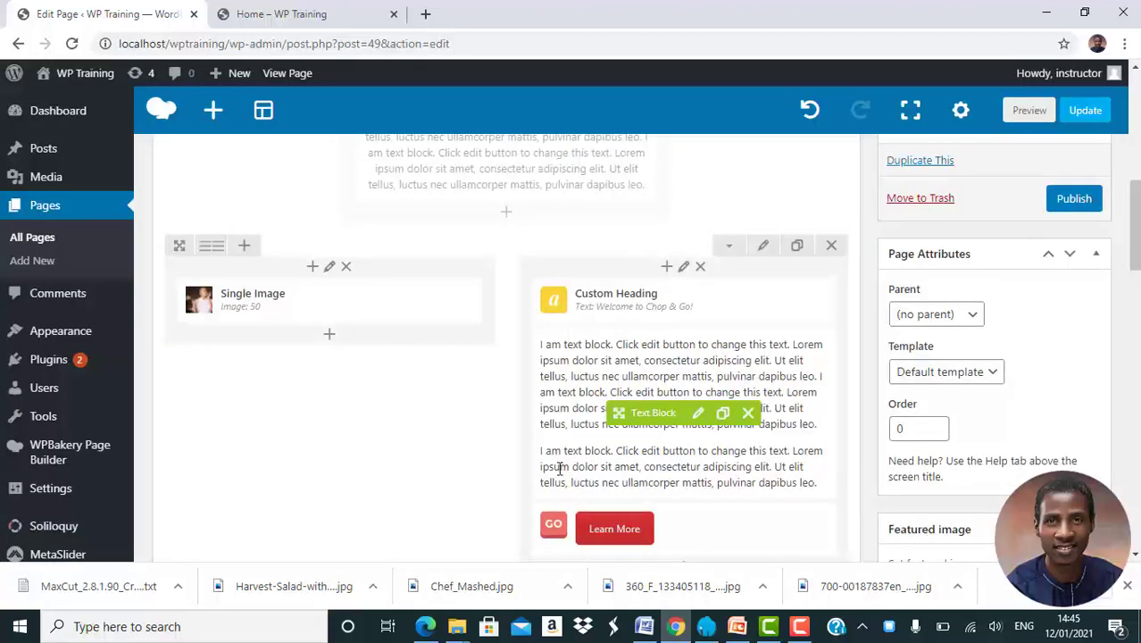
scroll(560, 467, down, 1)
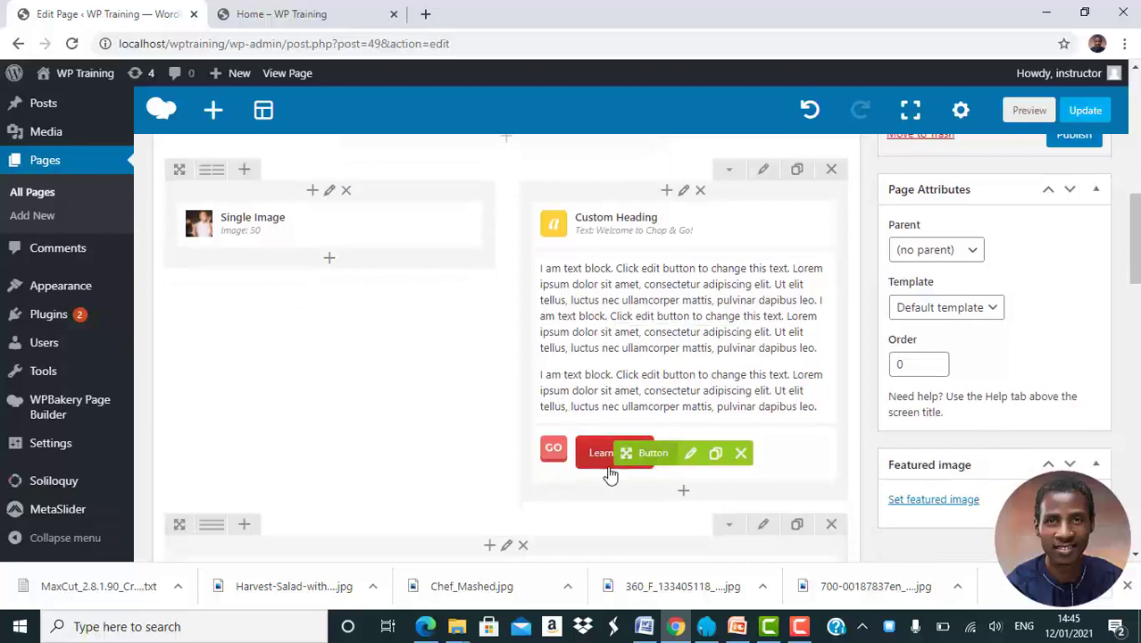
click(741, 454)
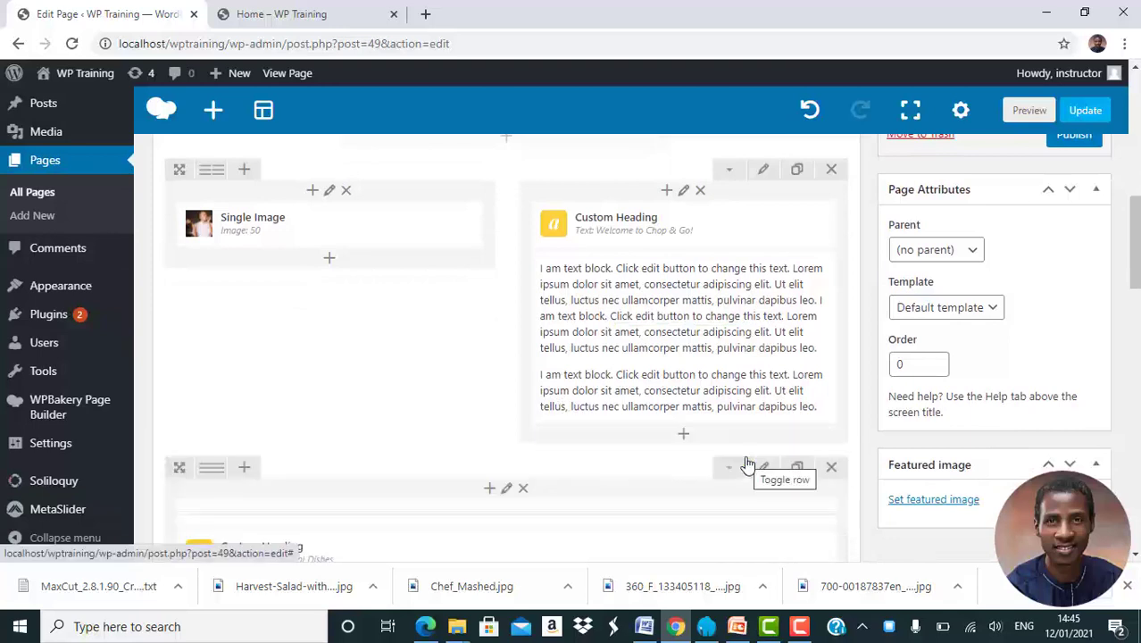
Publish the About Us page
scroll(983, 298, up, 1)
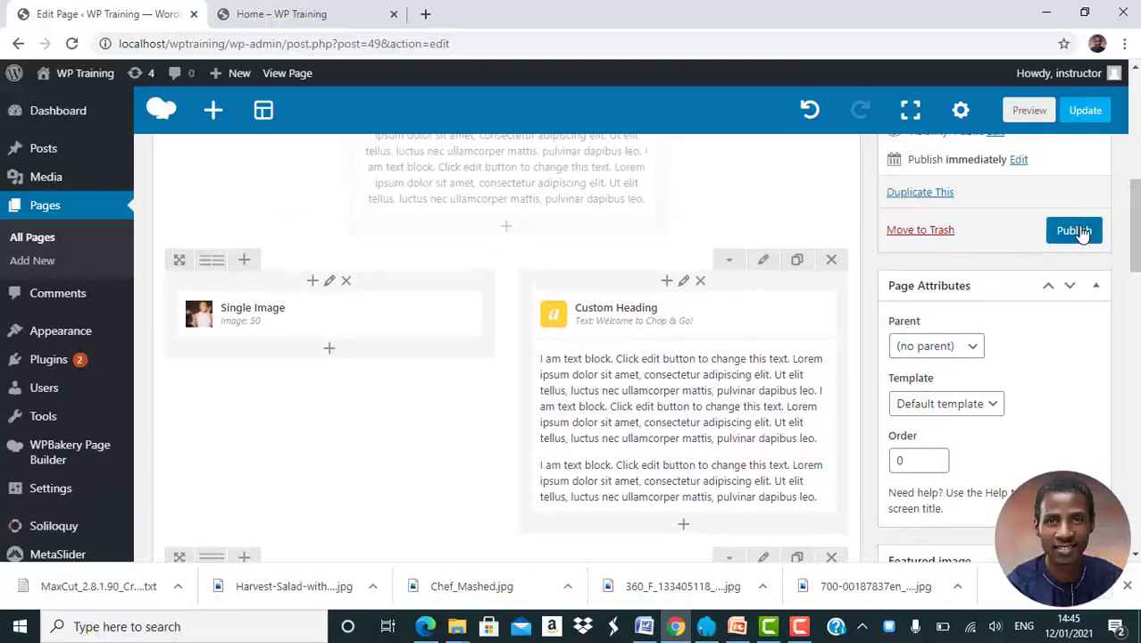
click(1074, 231)
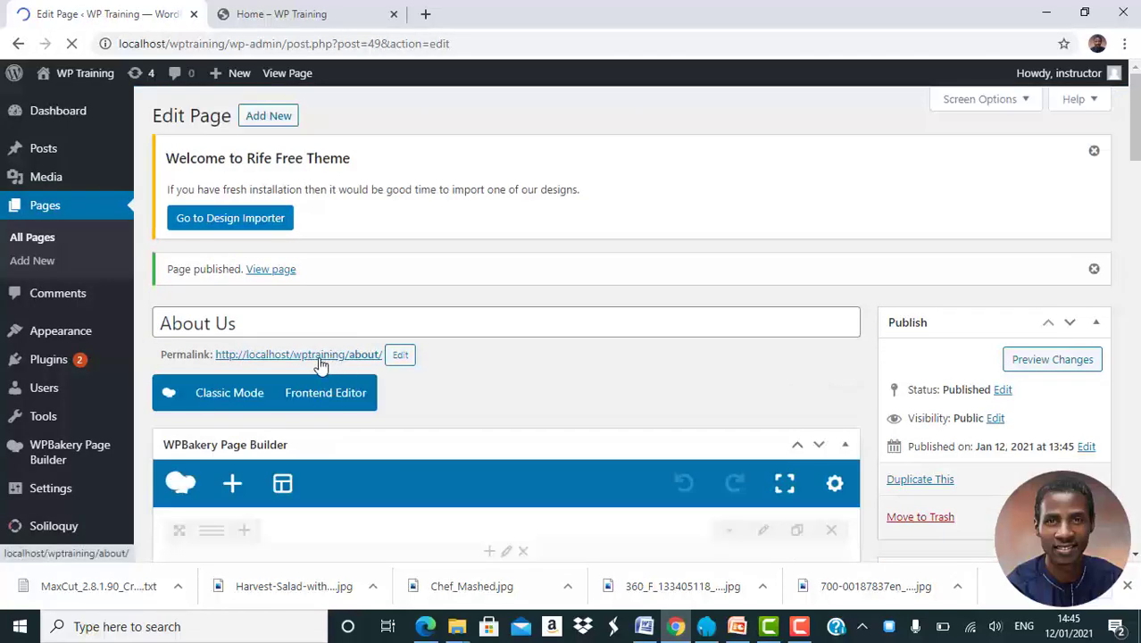
click(318, 359)
Open the live /about/ page in a new tab, check it, and close the Home tab
right_click(320, 362)
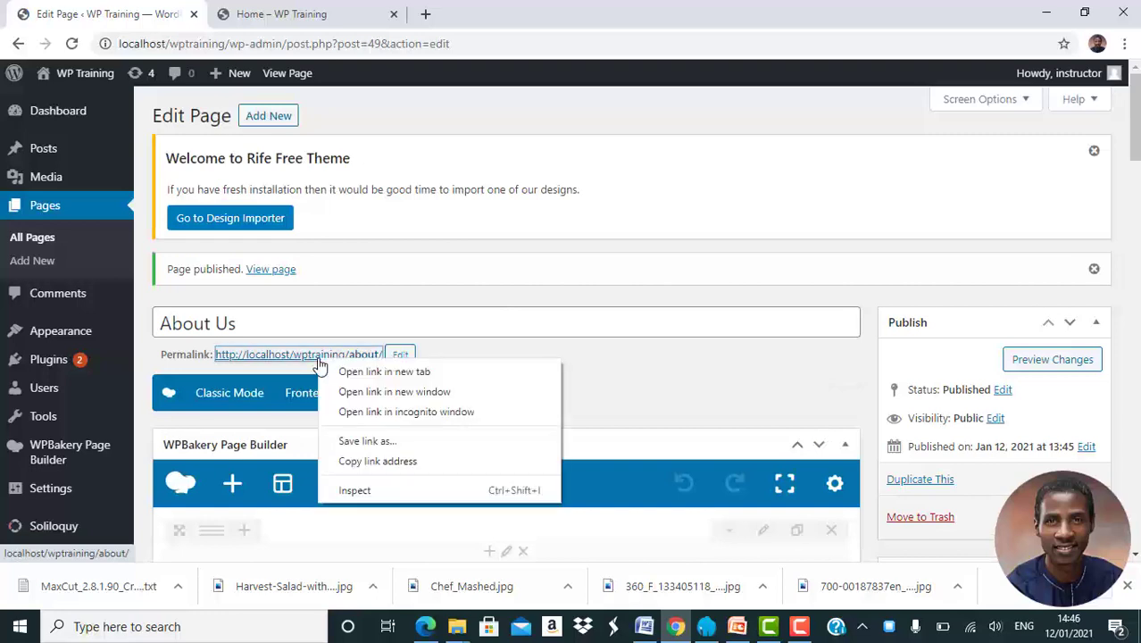
click(370, 372)
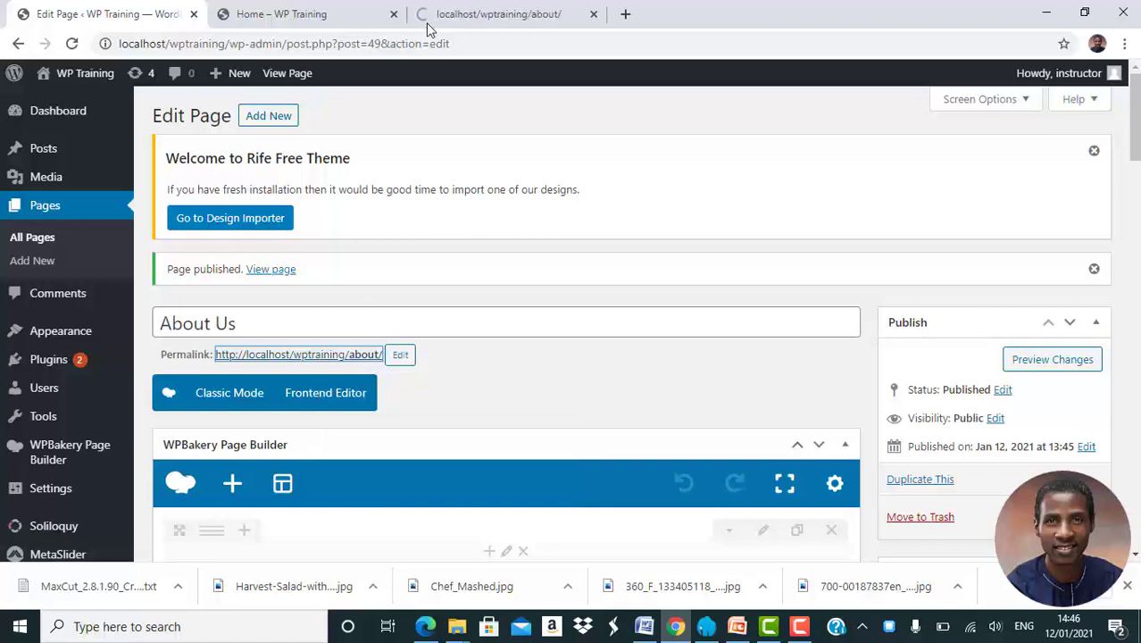
click(487, 15)
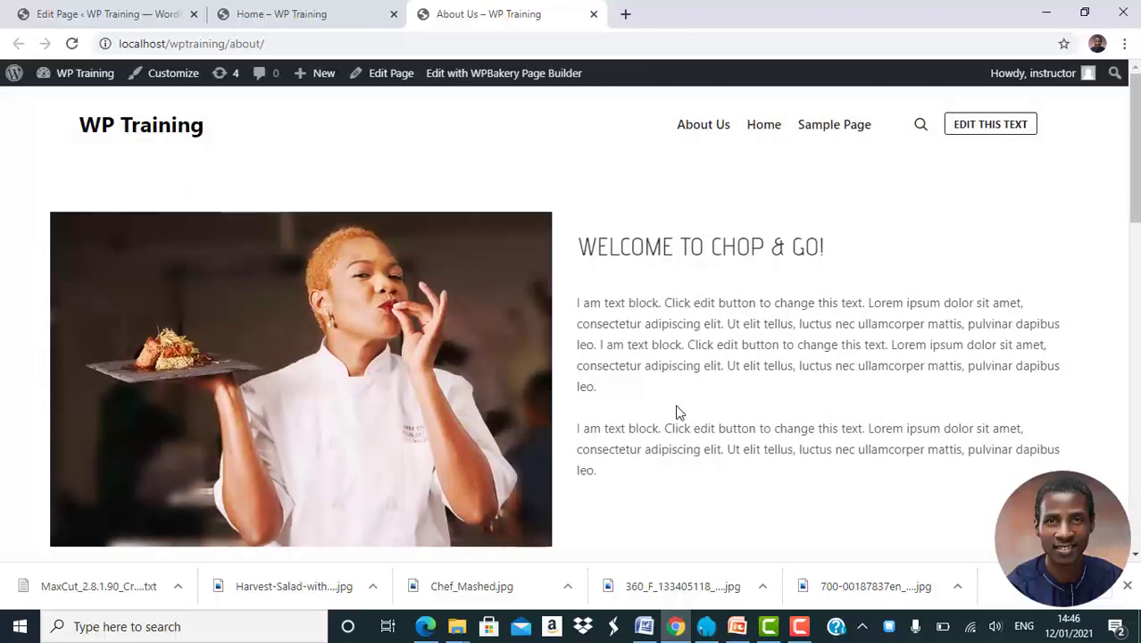
scroll(680, 414, down, 3)
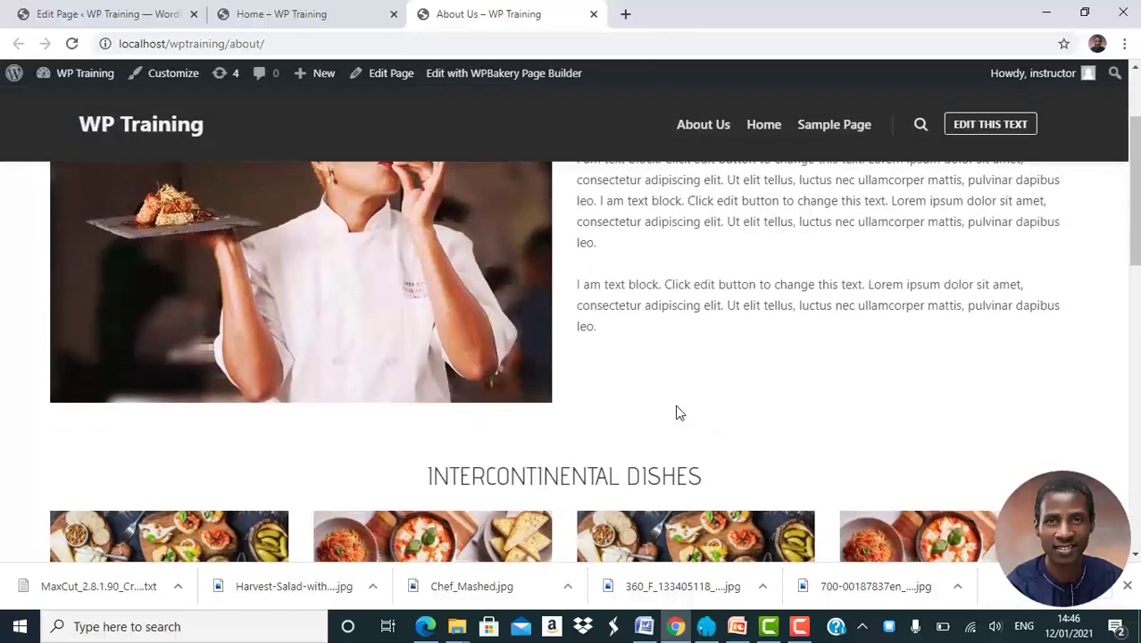
scroll(681, 413, up, 3)
scroll(679, 412, down, 3)
scroll(678, 413, up, 3)
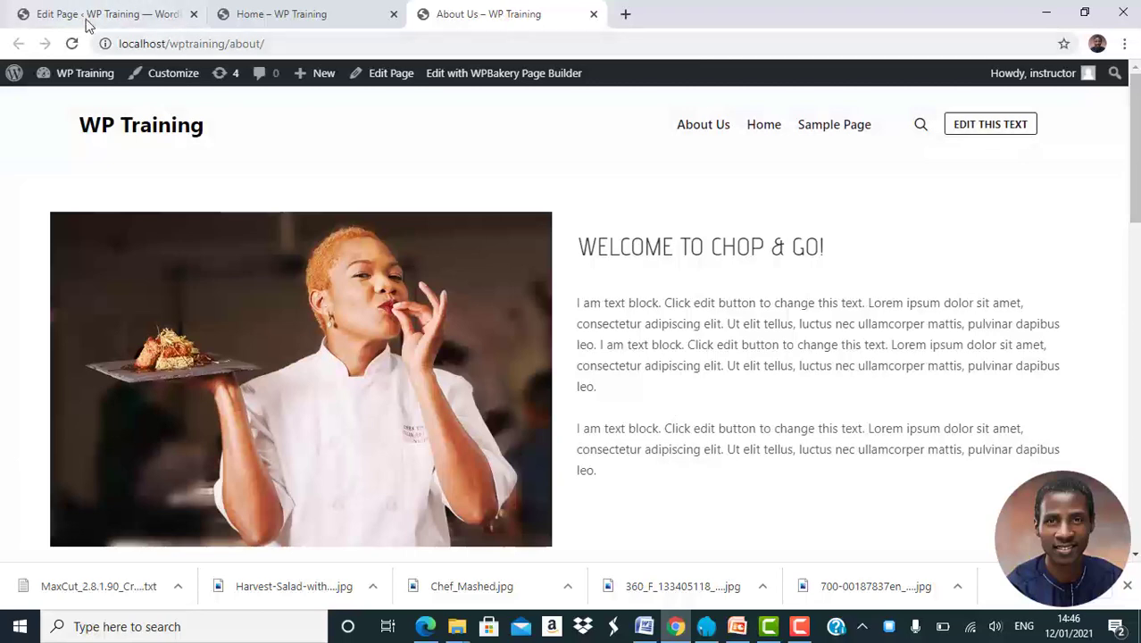
click(393, 18)
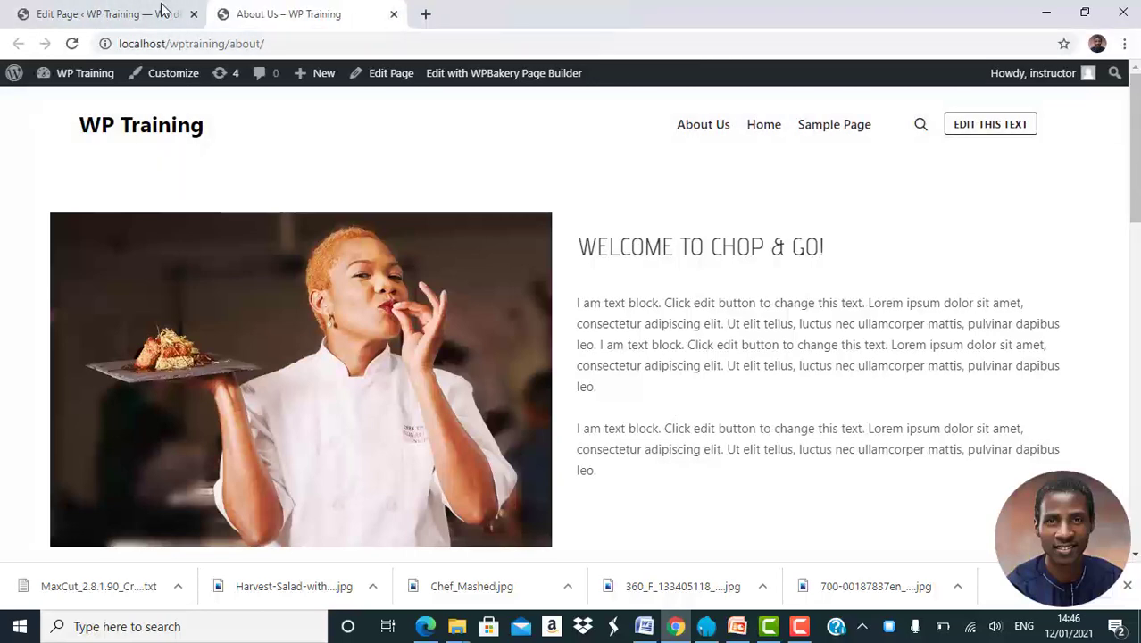
Change the 'Intercontinental Dishes' custom heading text to 'Africanas' and save it
click(120, 11)
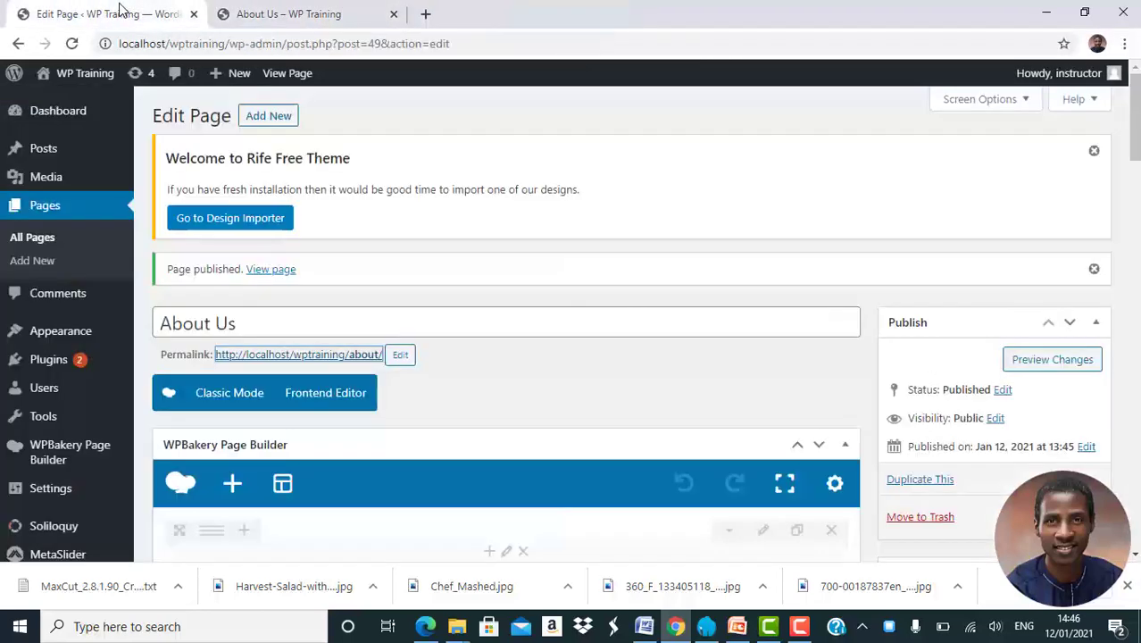
scroll(335, 263, down, 7)
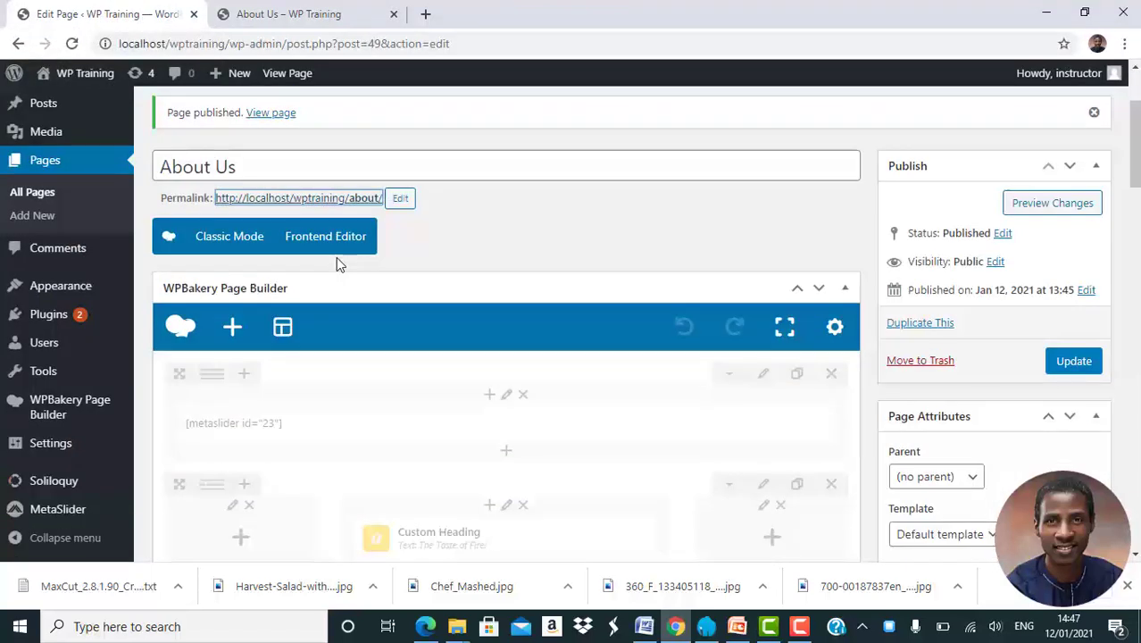
scroll(336, 257, down, 4)
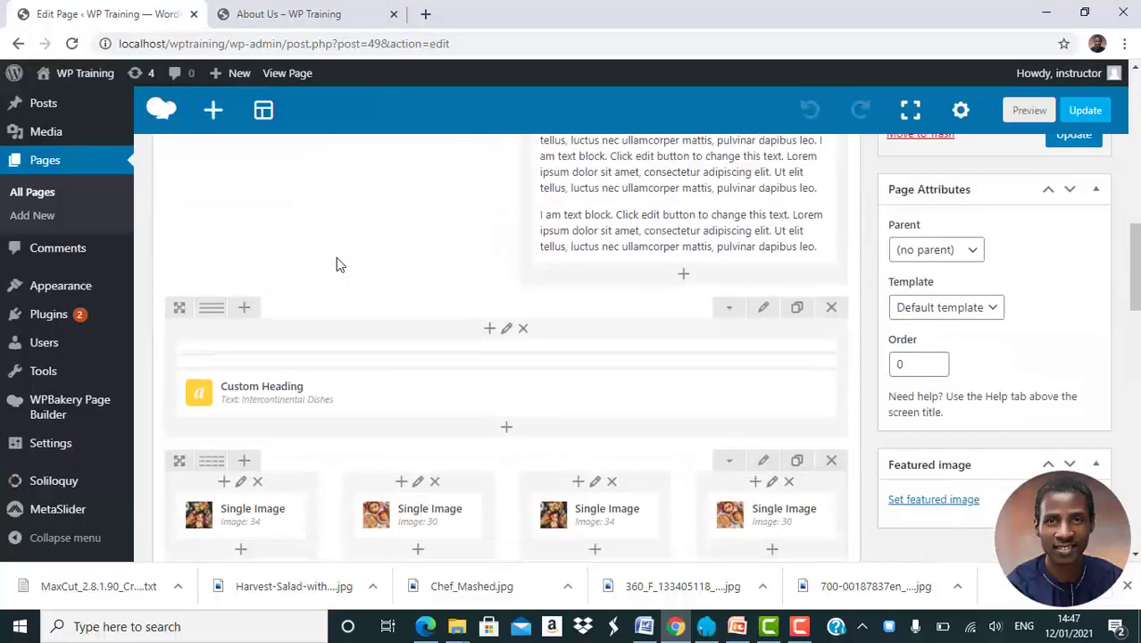
mouse_move(524, 356)
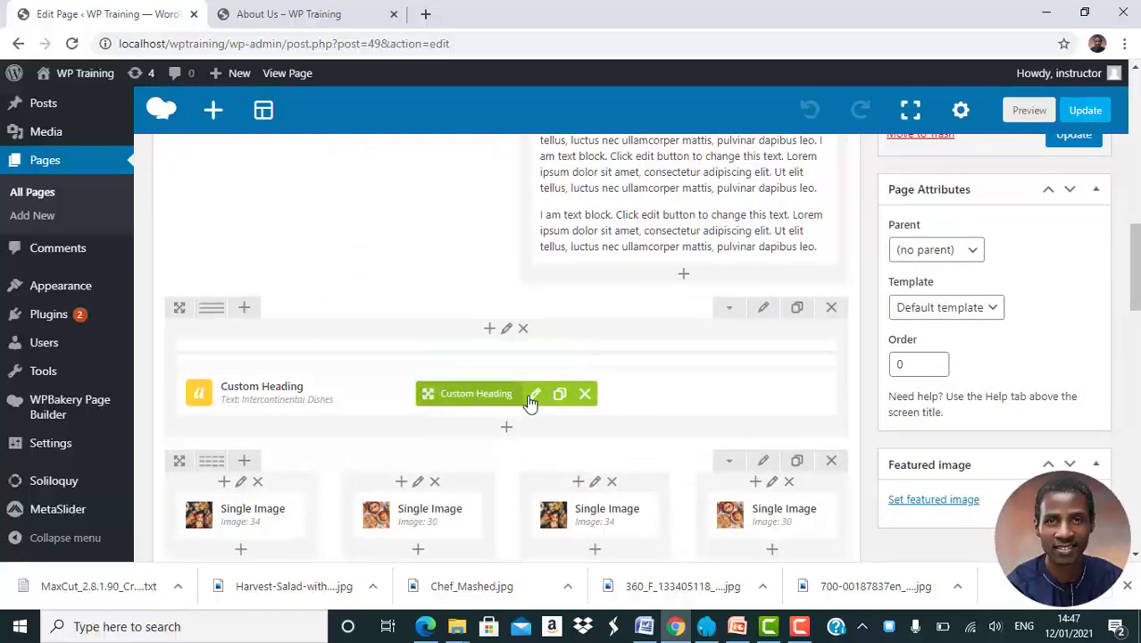
click(533, 395)
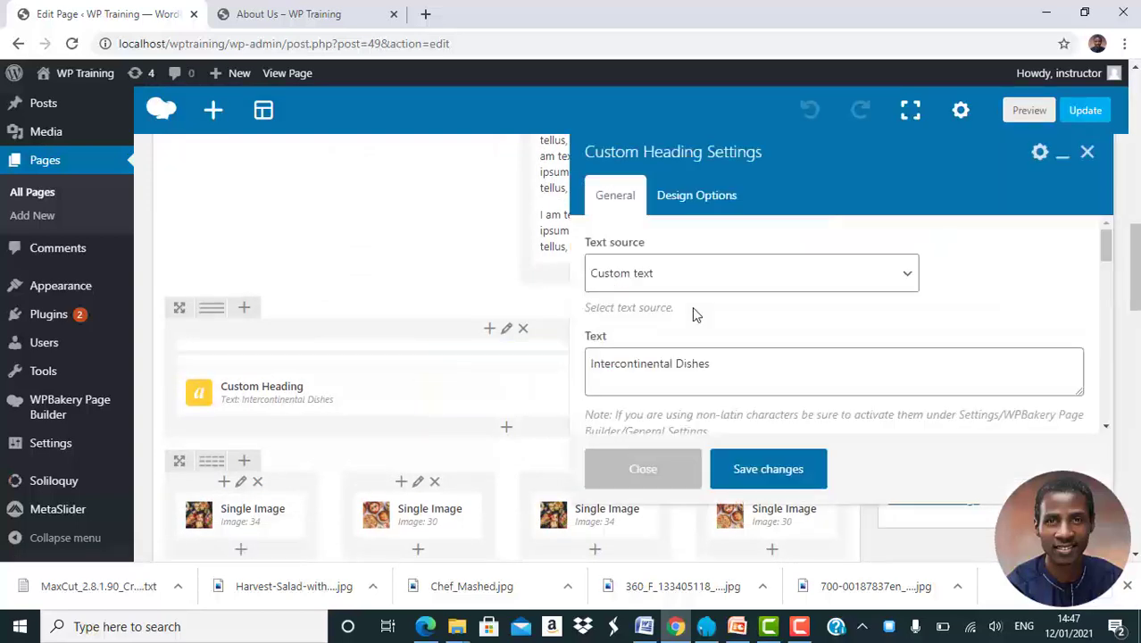
triple_click(728, 372)
text(Africanas)
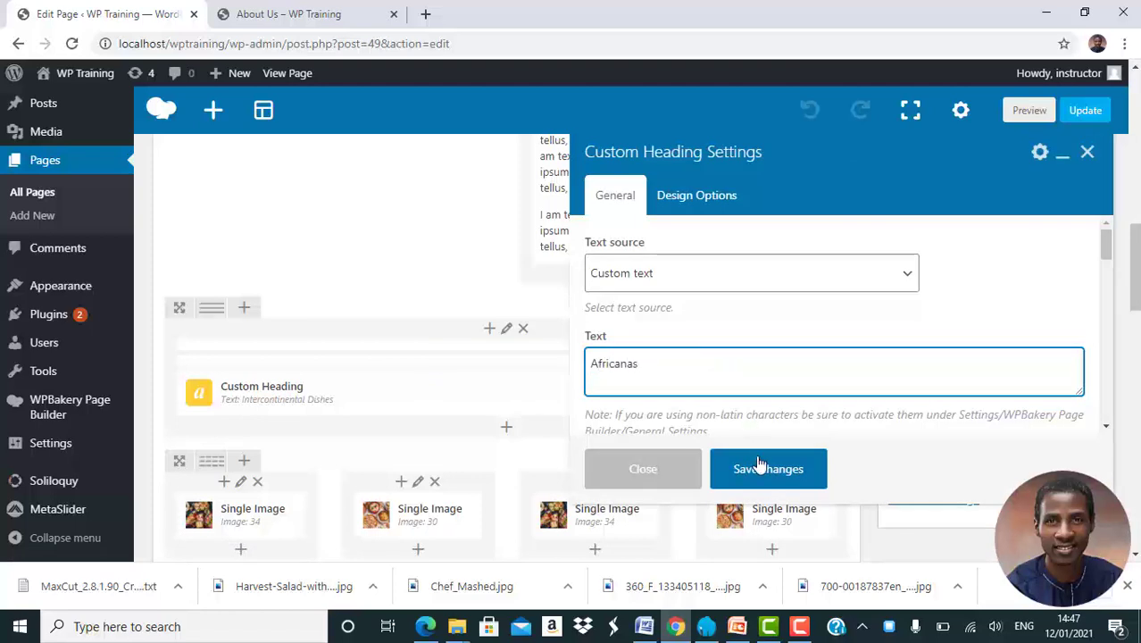
click(757, 465)
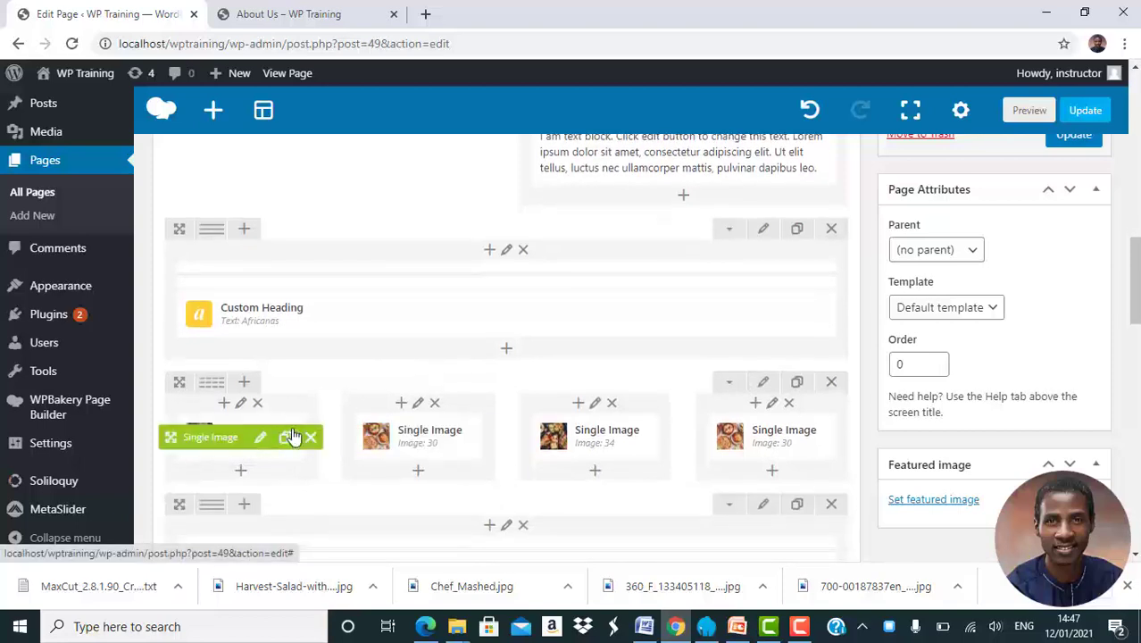
Swap the first Single Image's food photo for a newly uploaded 'African 1.jpg' and save
click(259, 442)
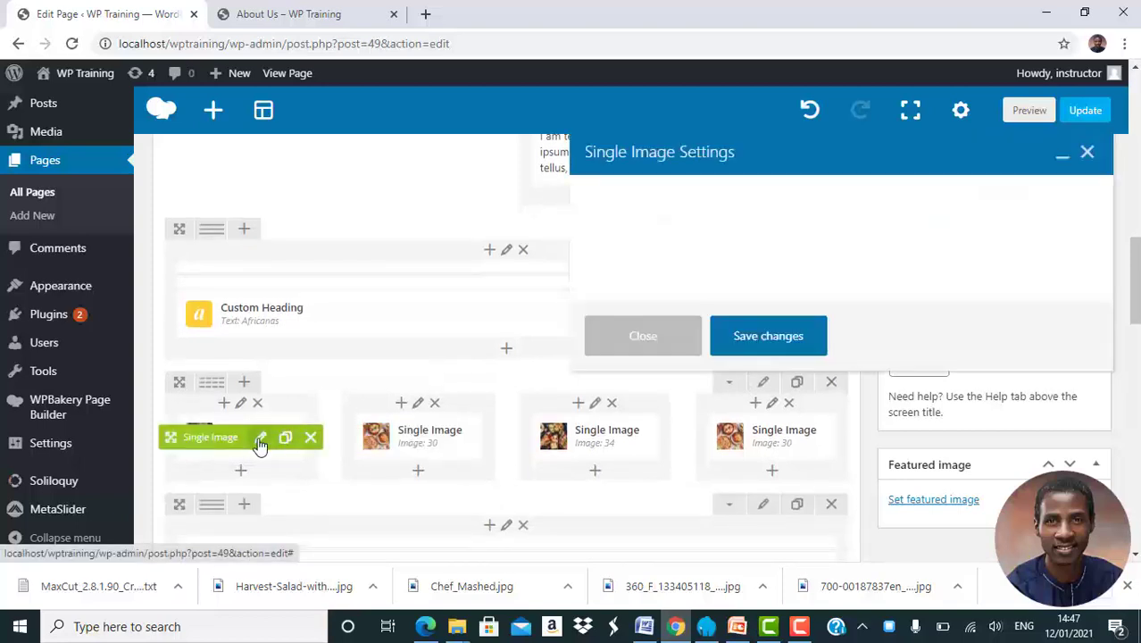
scroll(742, 398, down, 2)
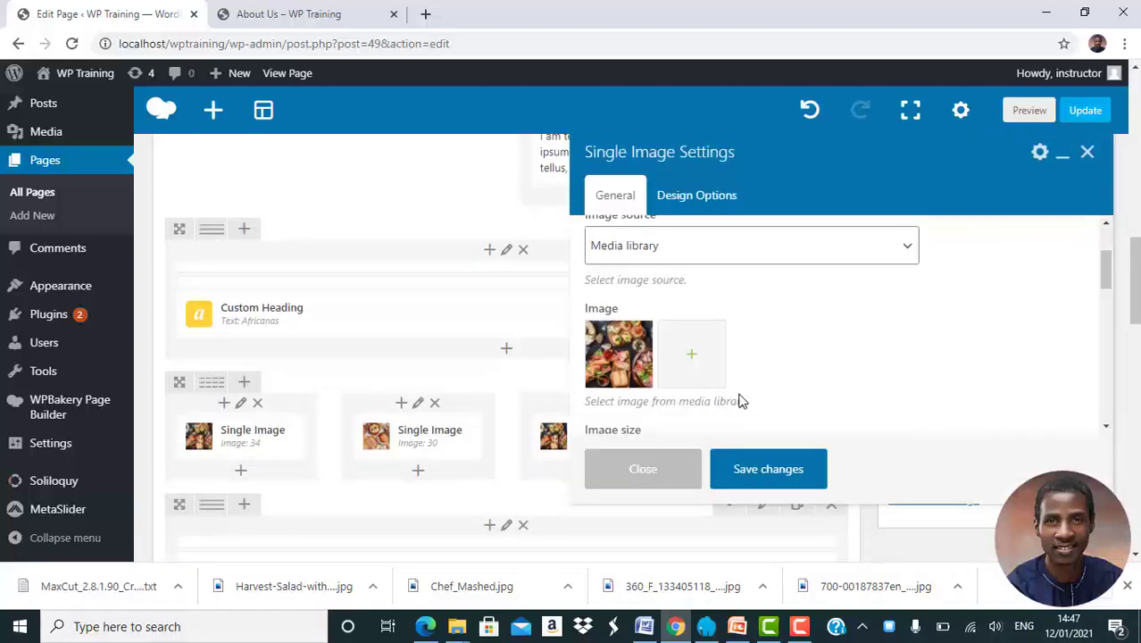
click(623, 357)
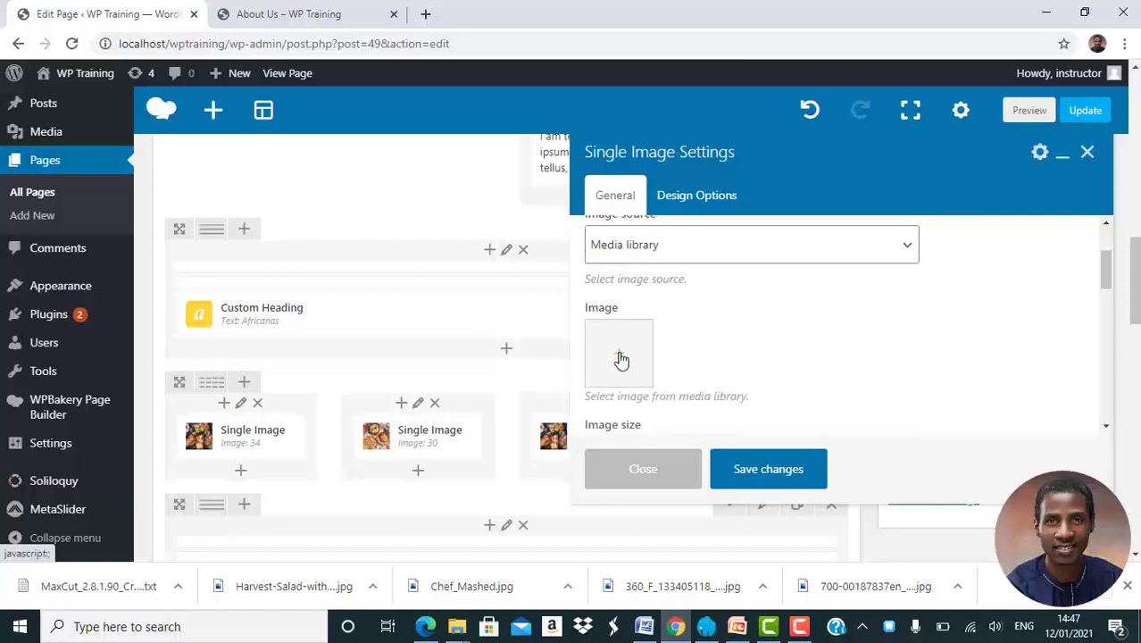
click(620, 357)
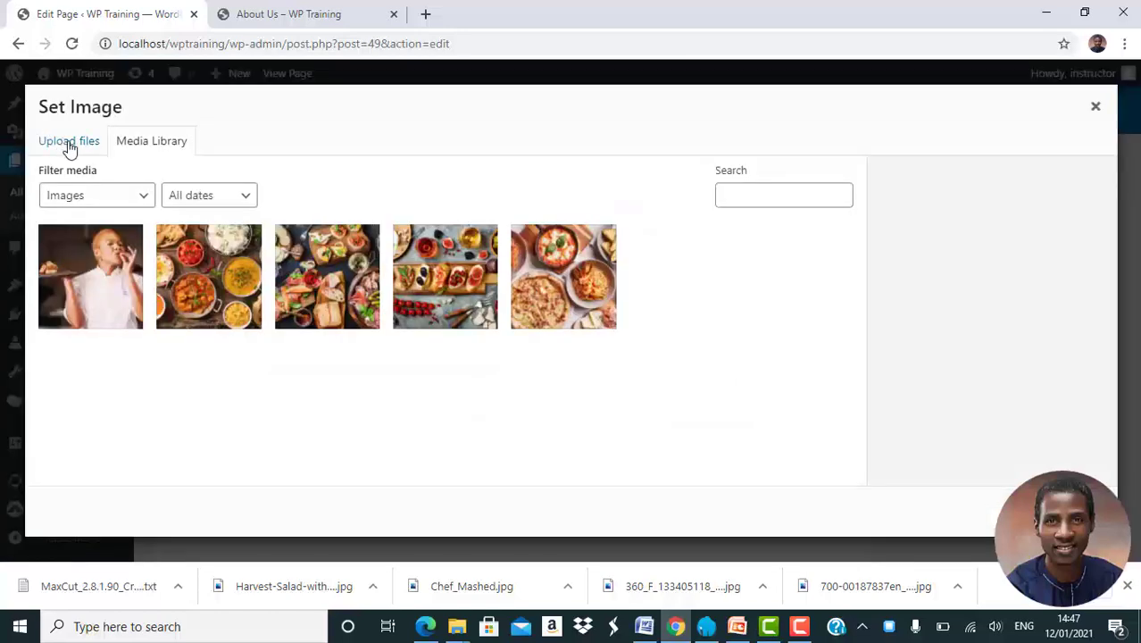
click(70, 145)
click(565, 356)
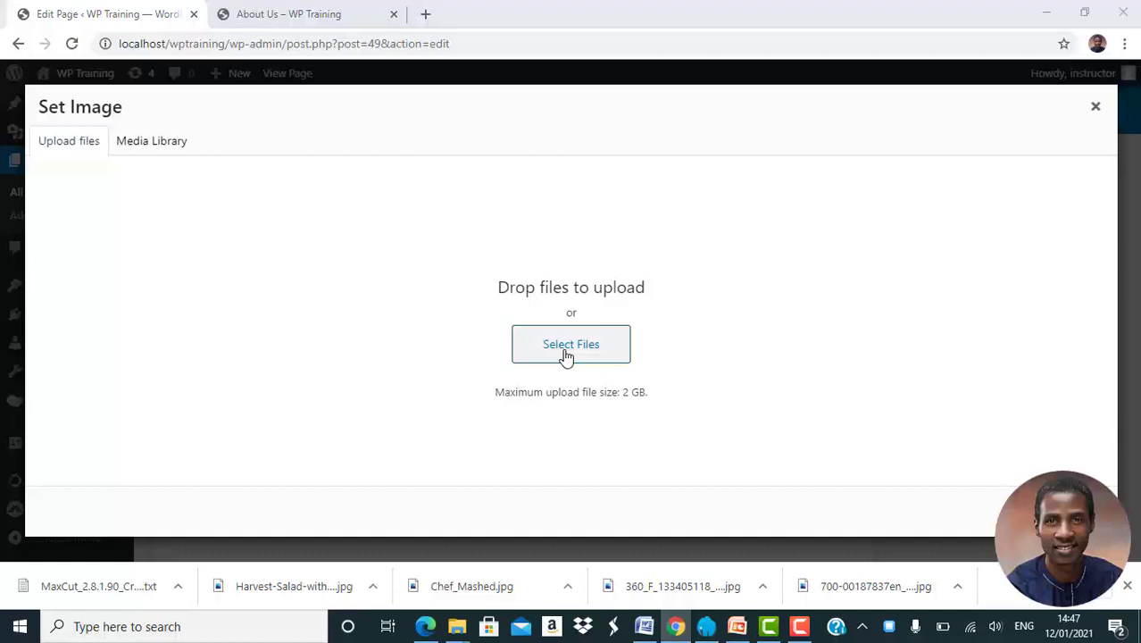
double_click(603, 248)
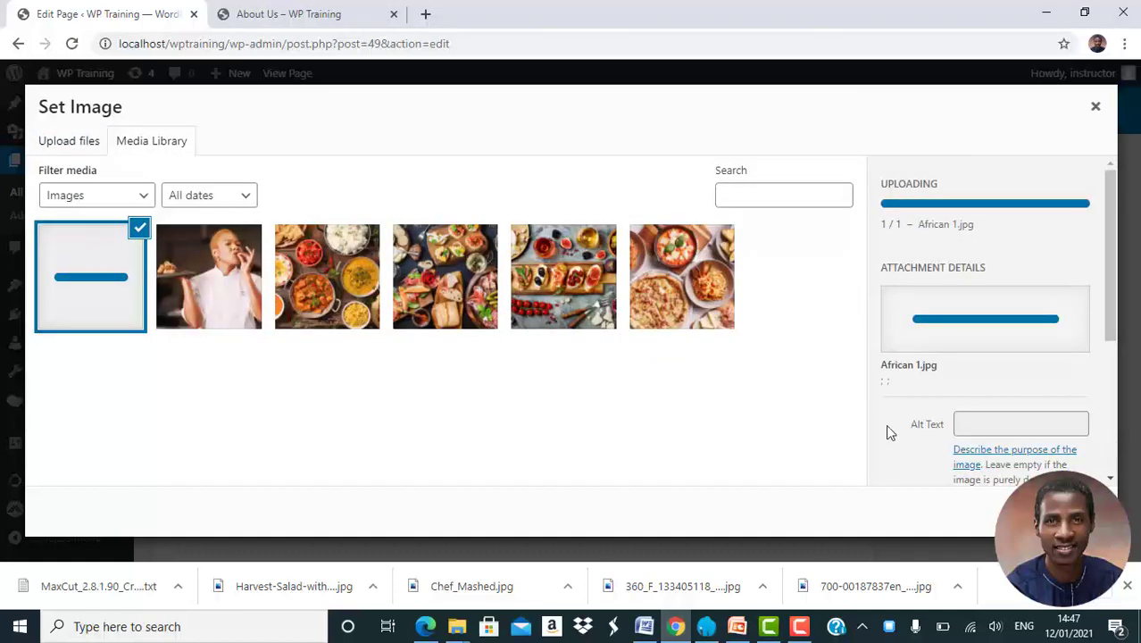
click(1063, 511)
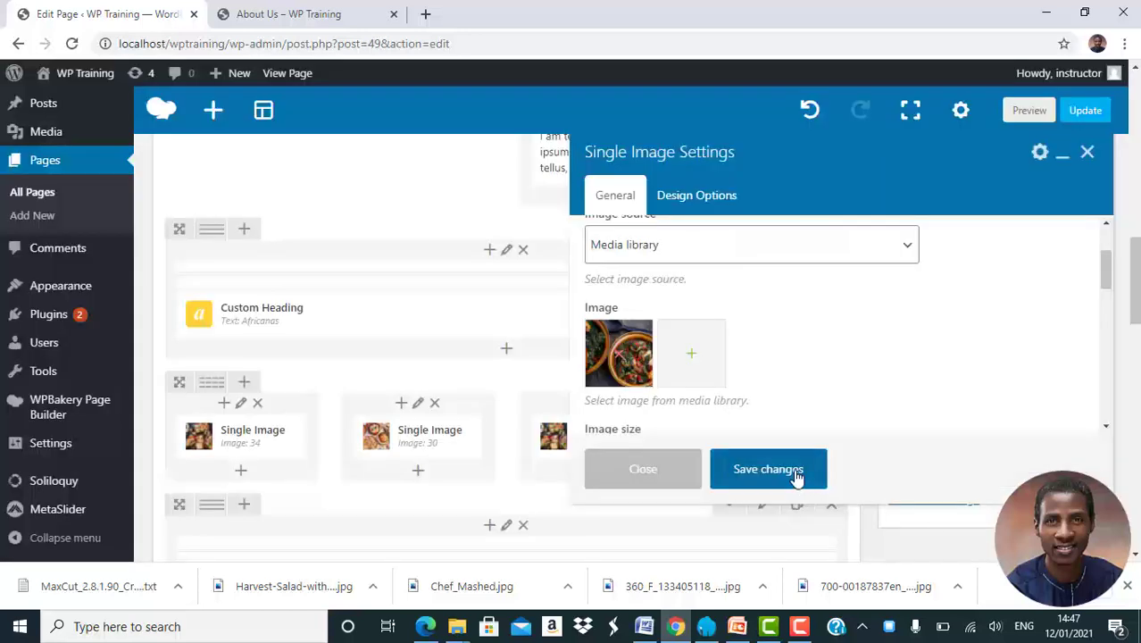
scroll(802, 383, down, 3)
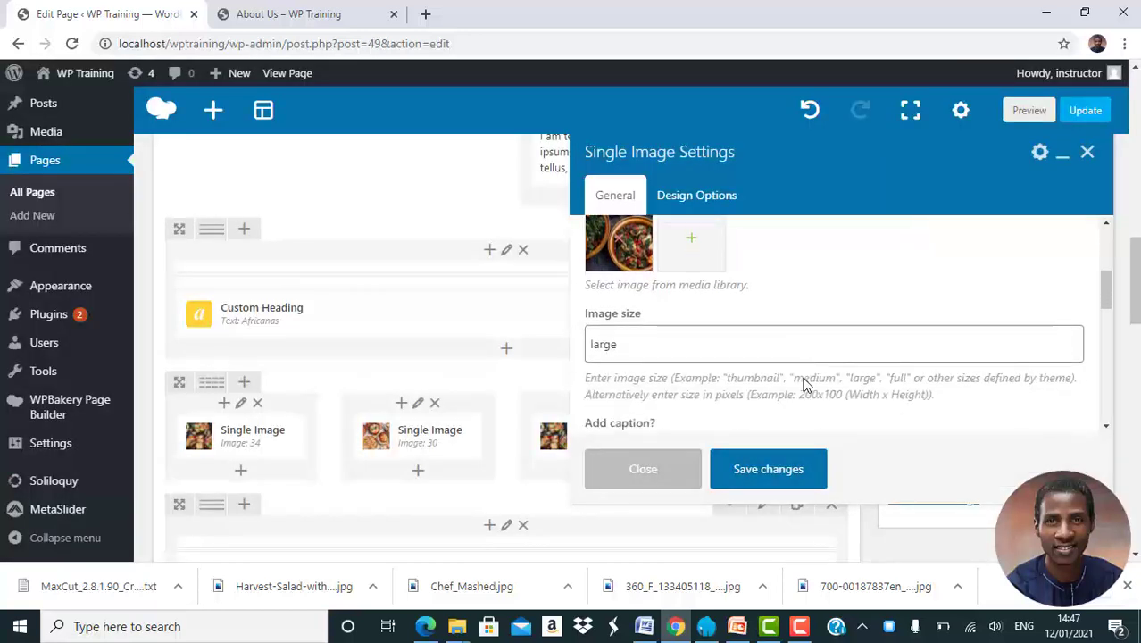
click(775, 469)
Upload 'African-2.jpg' and set it as the second Single Image's picture, then save
mouse_move(461, 439)
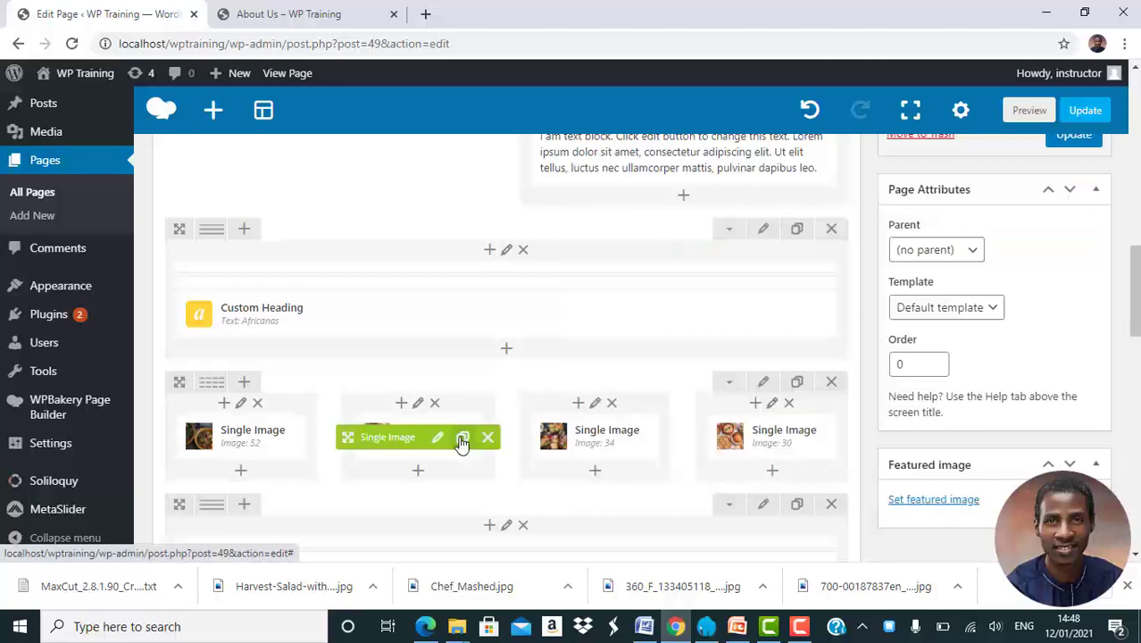
click(438, 439)
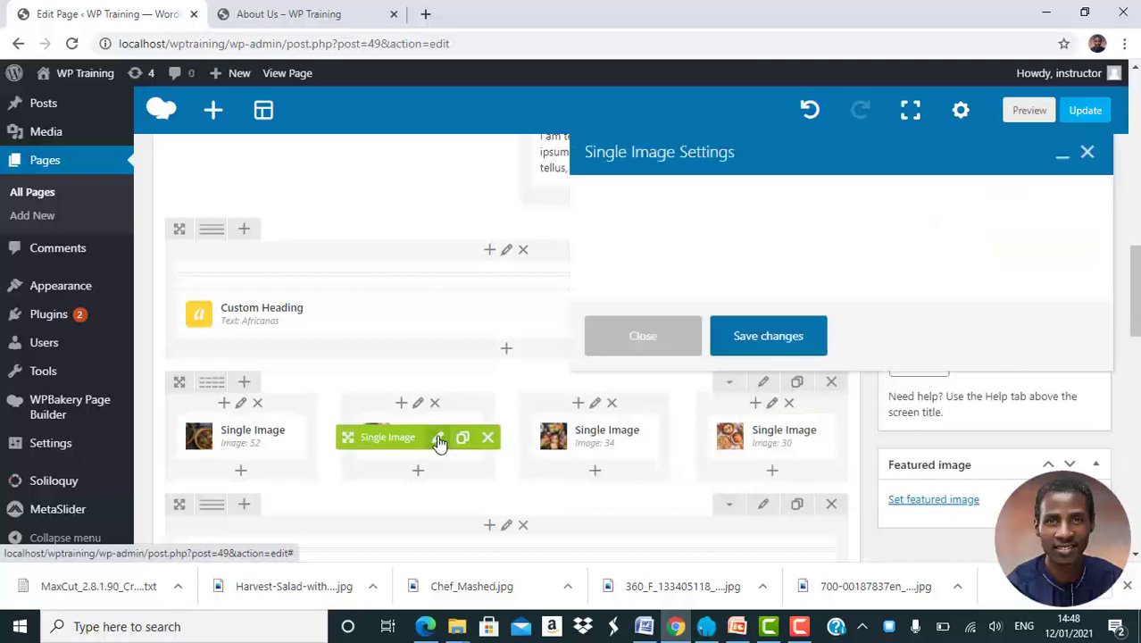
scroll(747, 364, down, 3)
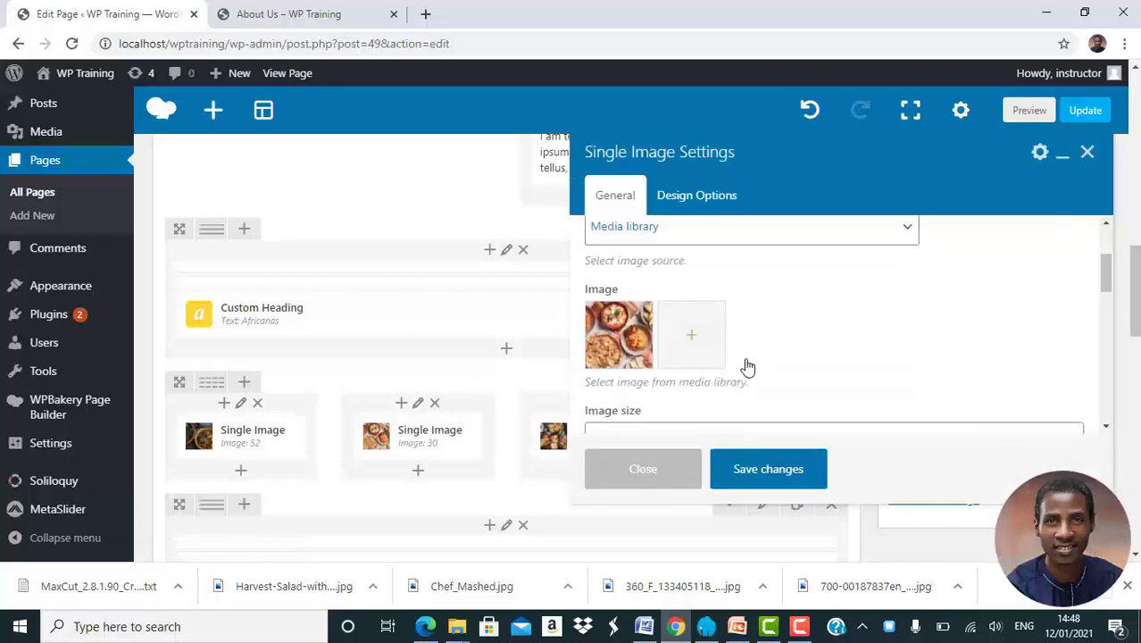
click(622, 318)
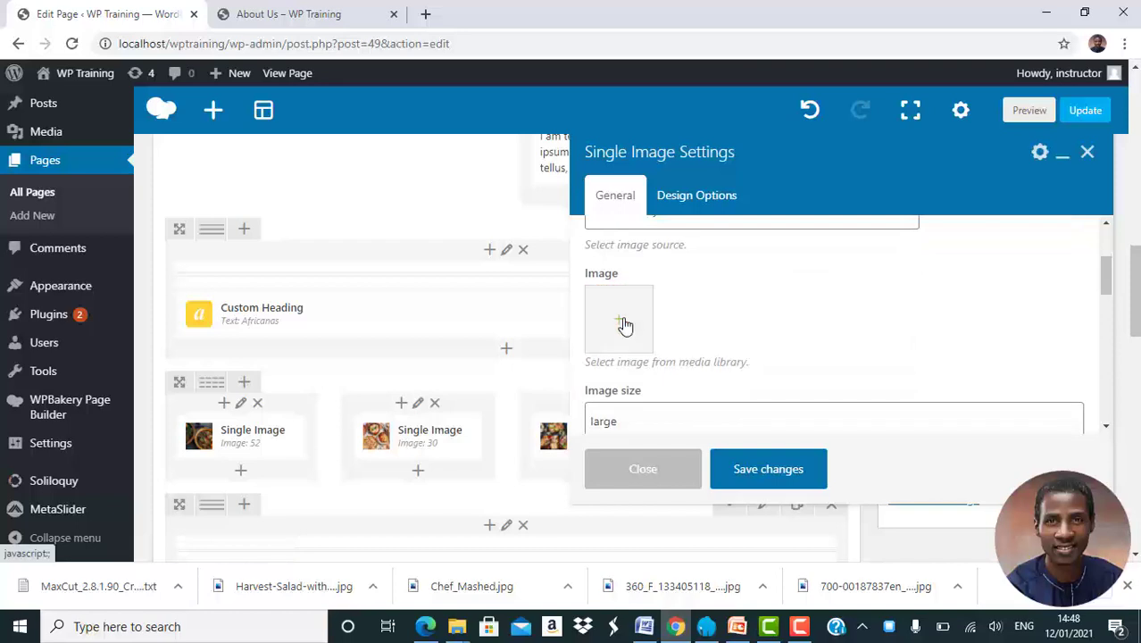
click(79, 145)
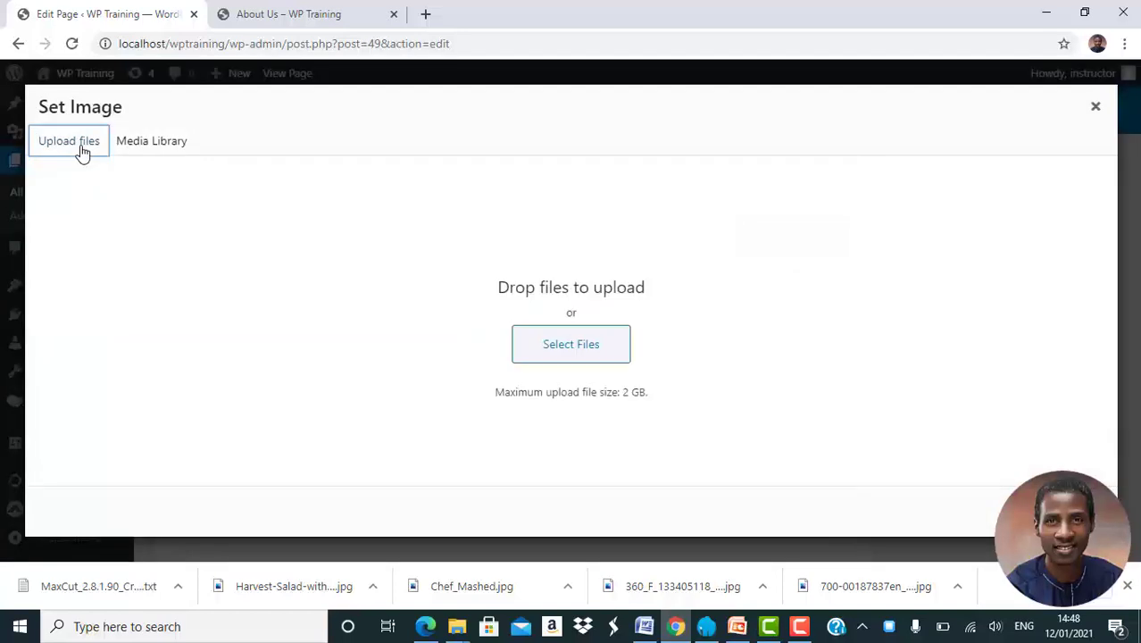
click(573, 355)
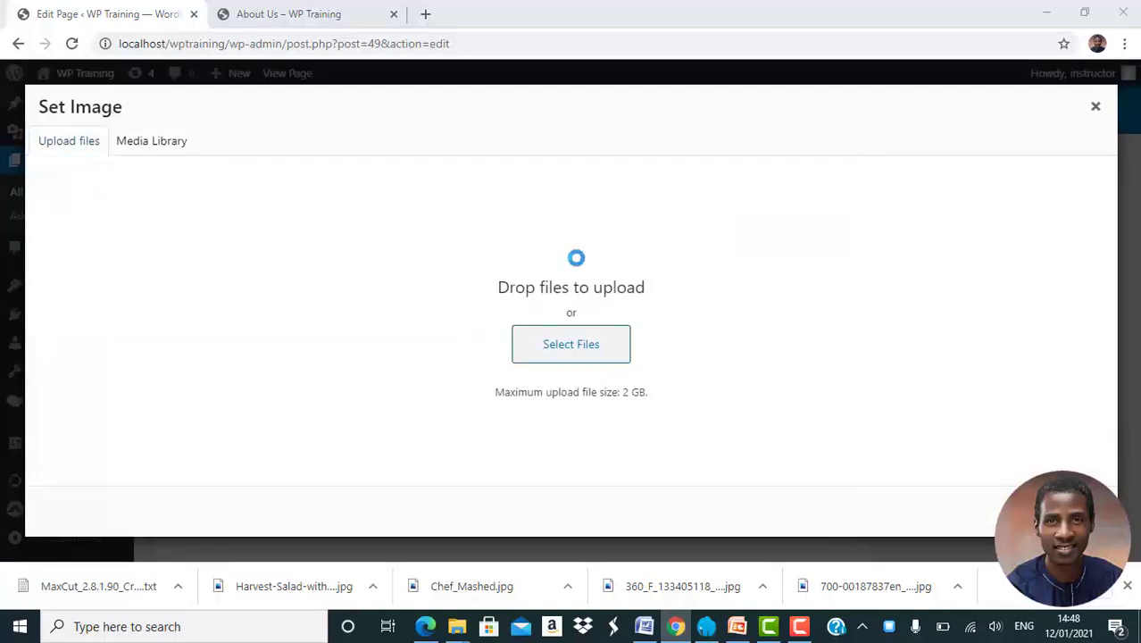
click(684, 234)
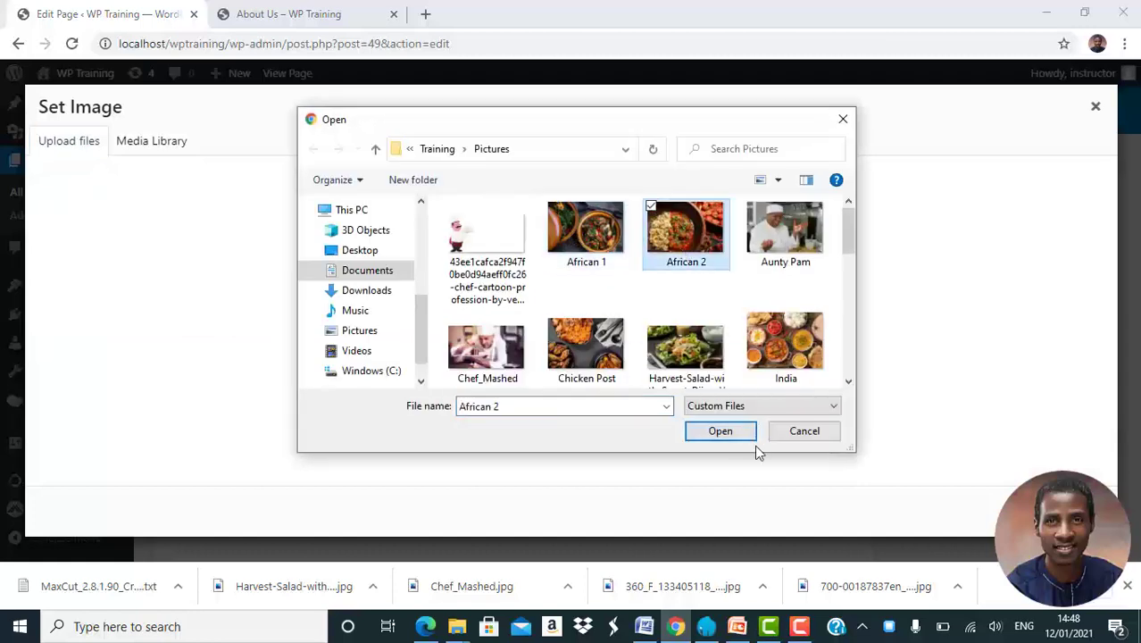
click(721, 432)
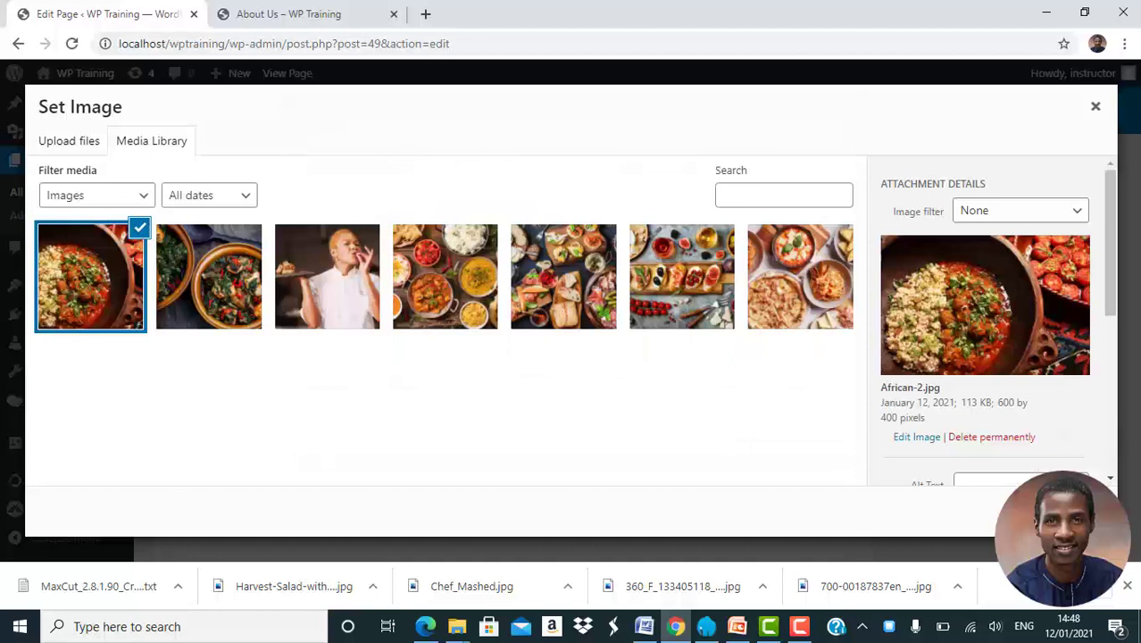
click(1065, 511)
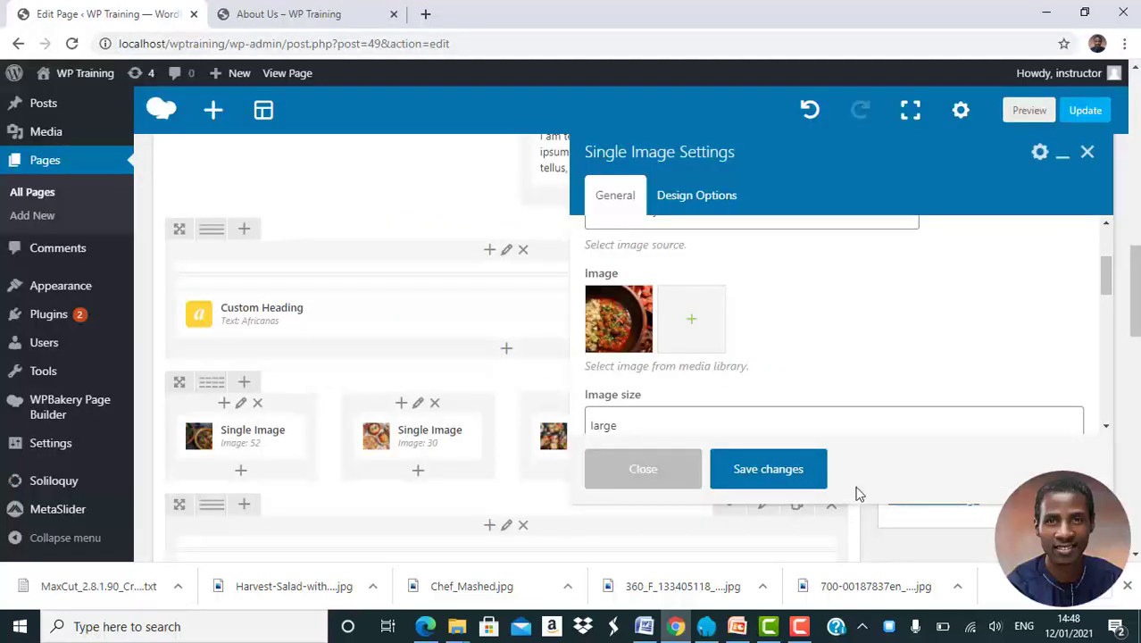
click(786, 473)
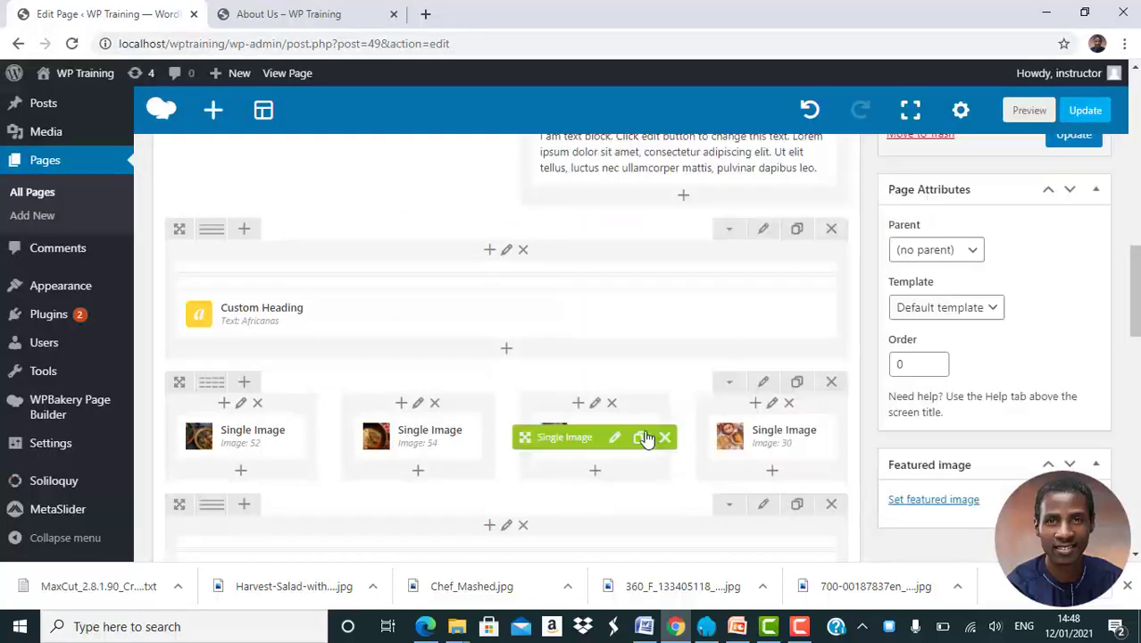
Delete images 3 and 4, fill those columns with clones of images 1 and 2, and update the page
click(665, 437)
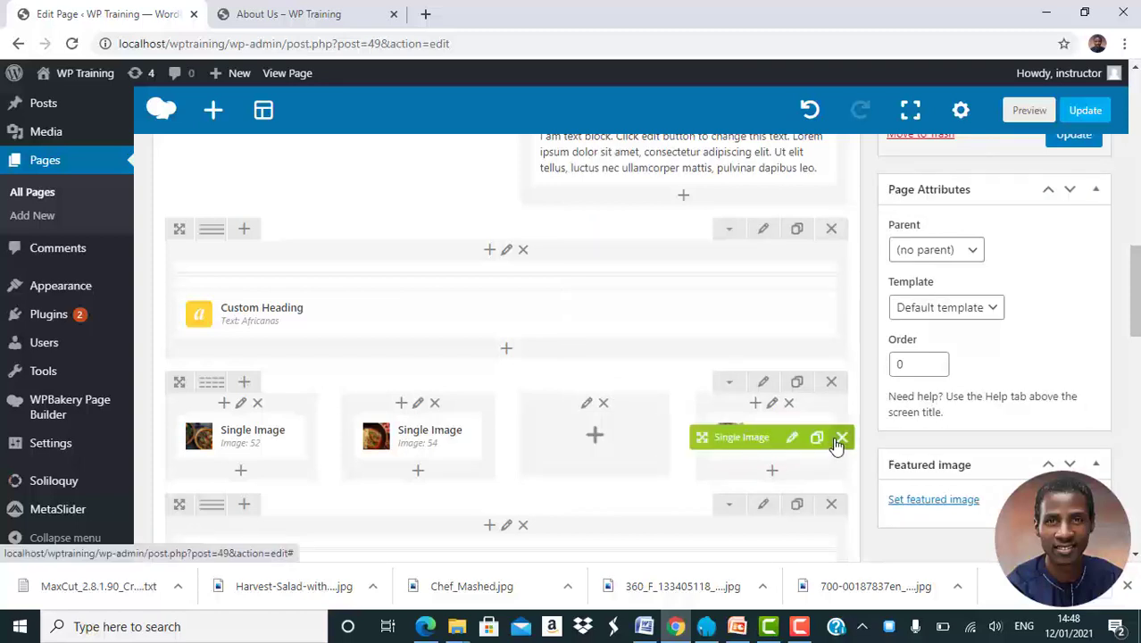
click(840, 439)
click(287, 438)
mouse_move(203, 487)
mouse_down()
mouse_move(535, 423)
mouse_move(545, 436)
mouse_up()
click(462, 436)
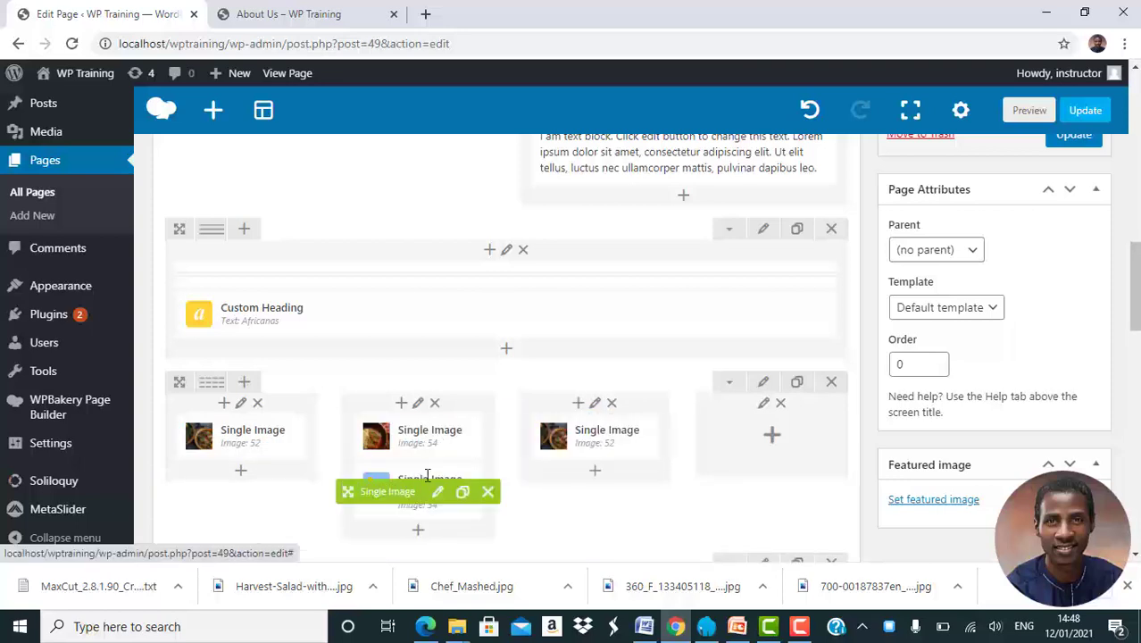
mouse_move(394, 493)
mouse_down()
mouse_move(799, 436)
mouse_move(775, 438)
mouse_up()
click(1072, 136)
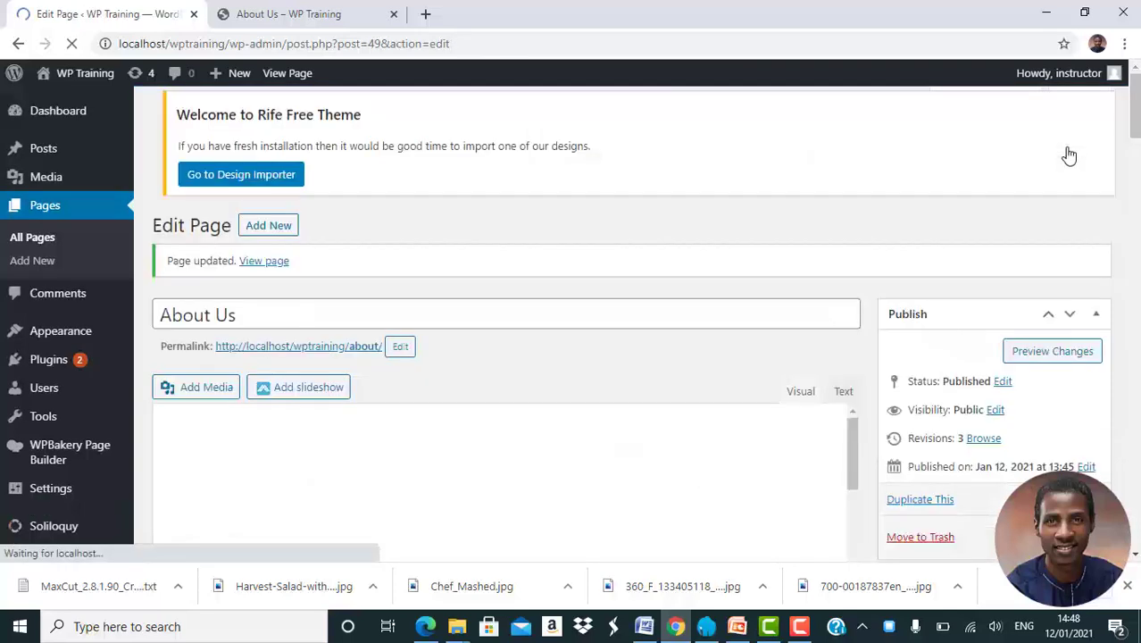
click(282, 13)
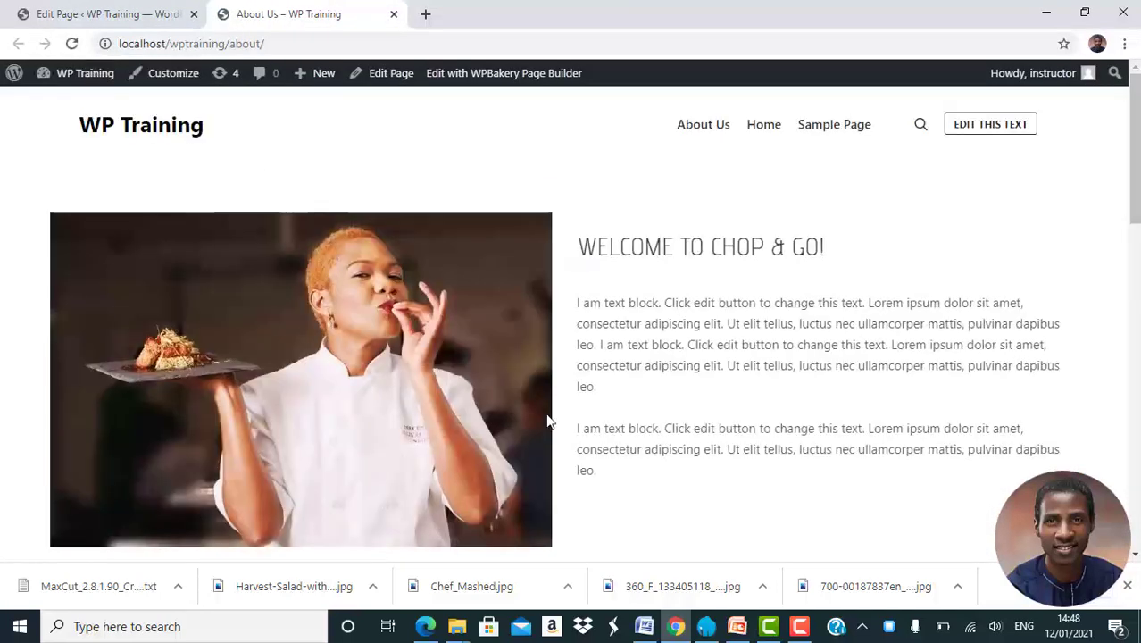
scroll(548, 421, down, 3)
scroll(548, 421, down, 1)
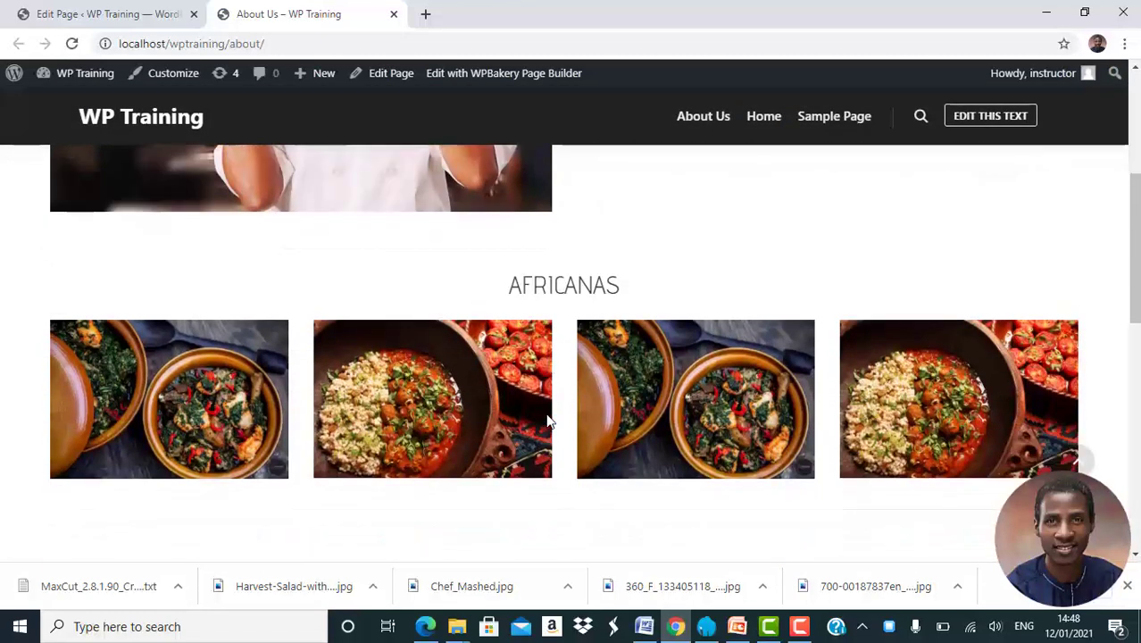
scroll(549, 421, up, 4)
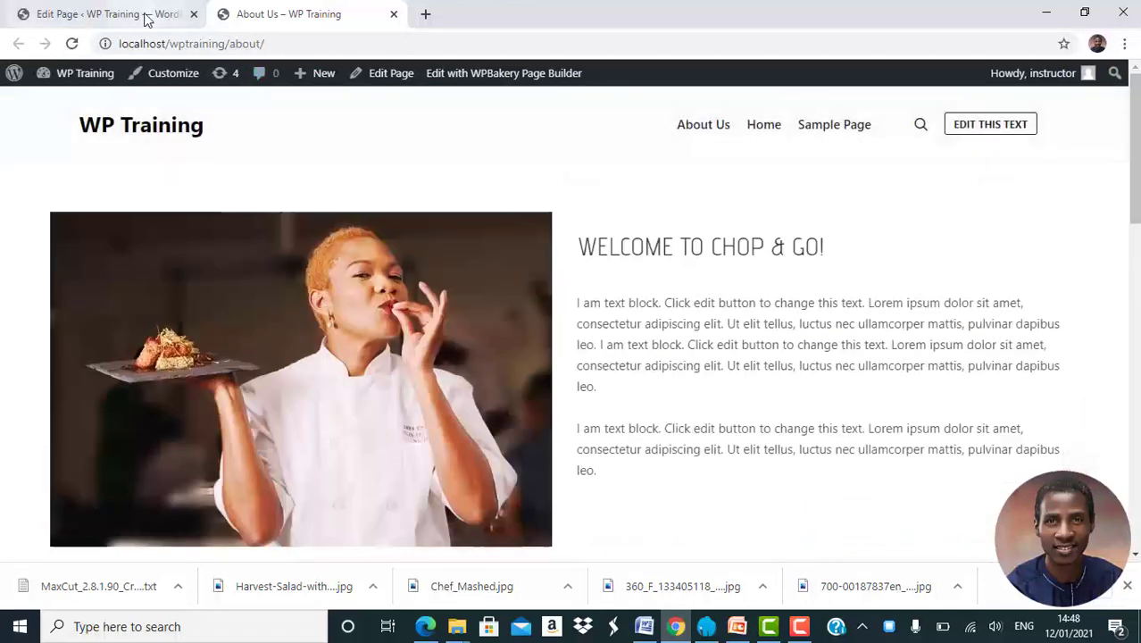
click(138, 16)
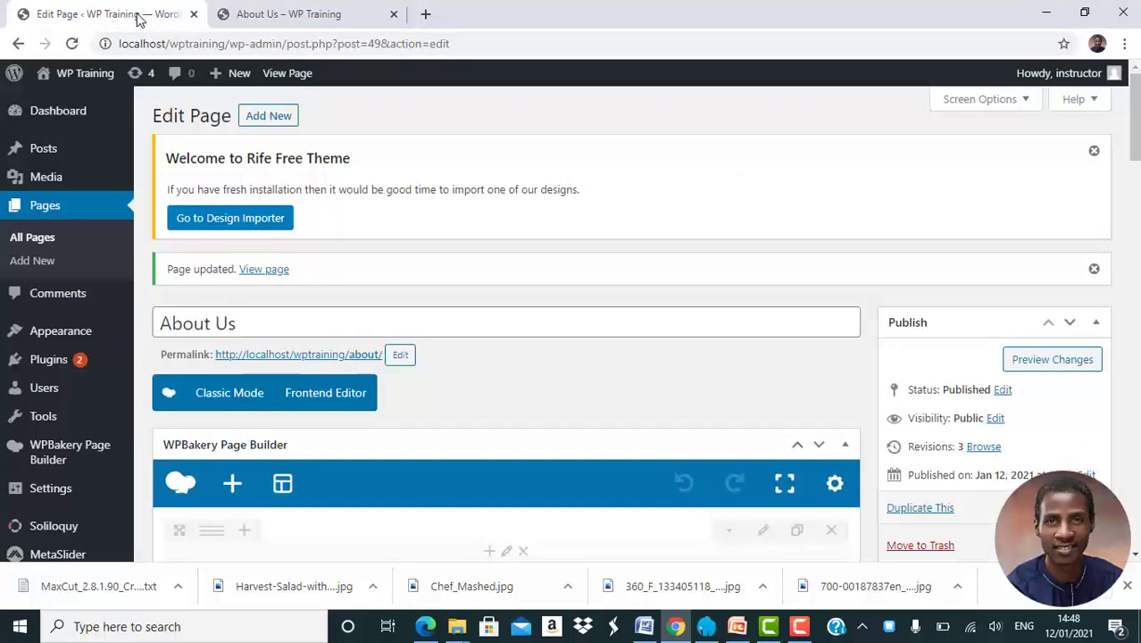
Set the 'A Taste of India' Call to Action row to disabled in Row Settings and save
scroll(489, 512, down, 10)
scroll(490, 516, down, 6)
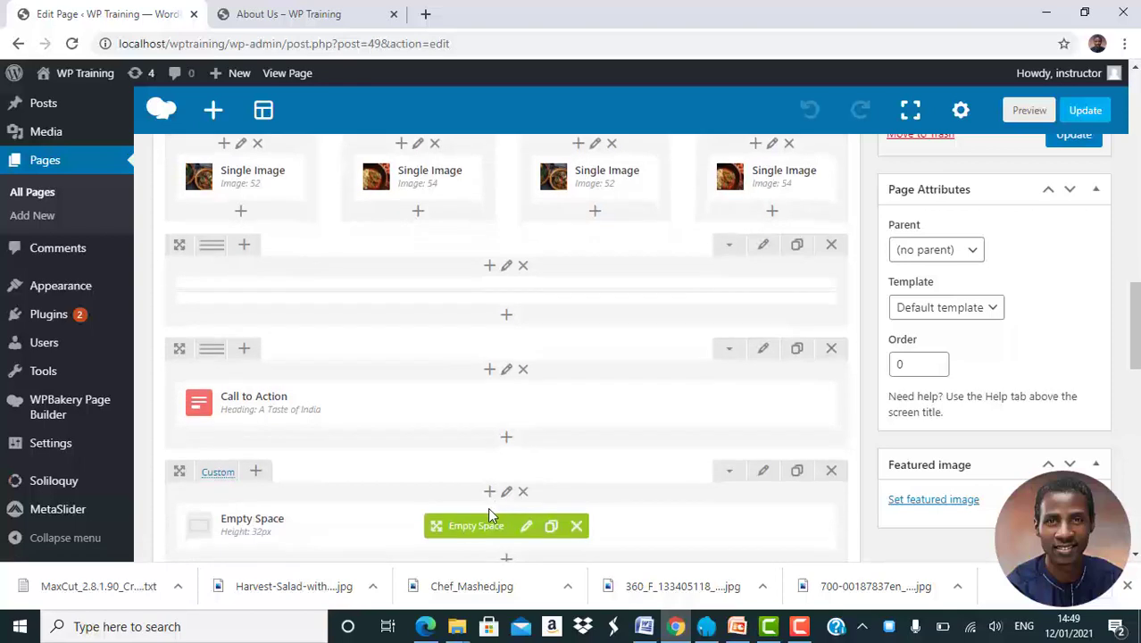
click(765, 350)
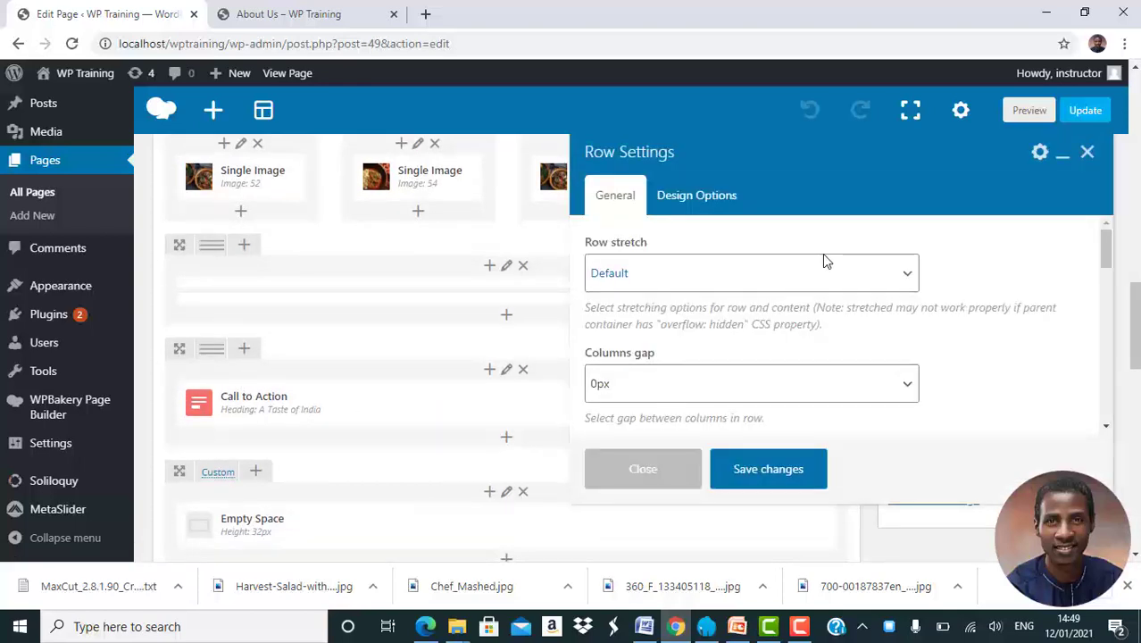
scroll(798, 340, down, 4)
scroll(800, 339, down, 5)
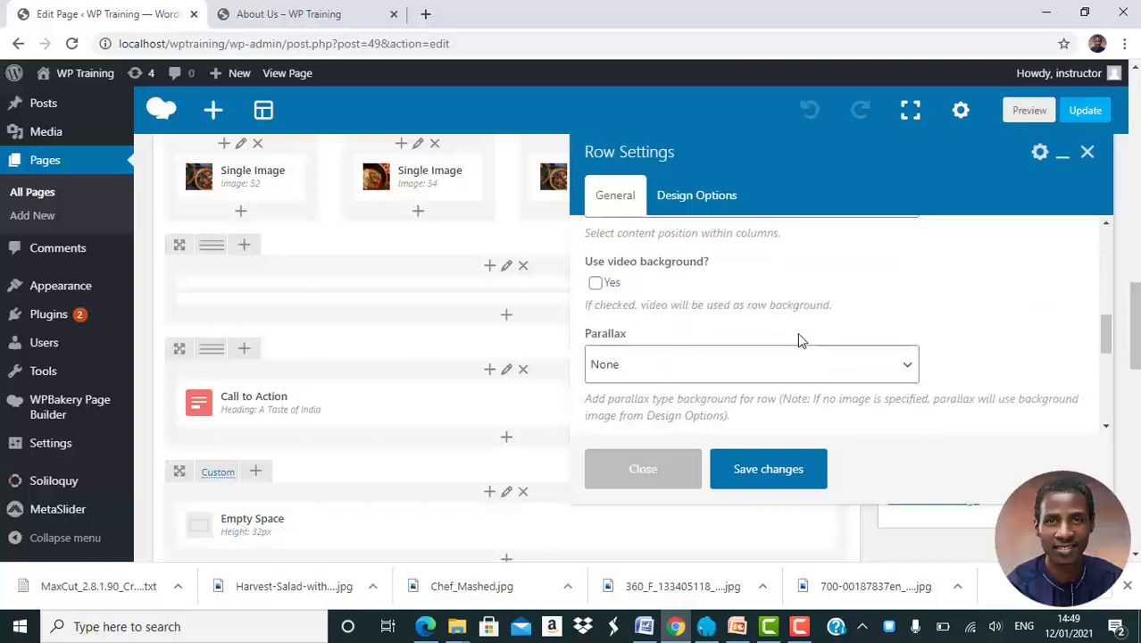
scroll(799, 339, down, 1)
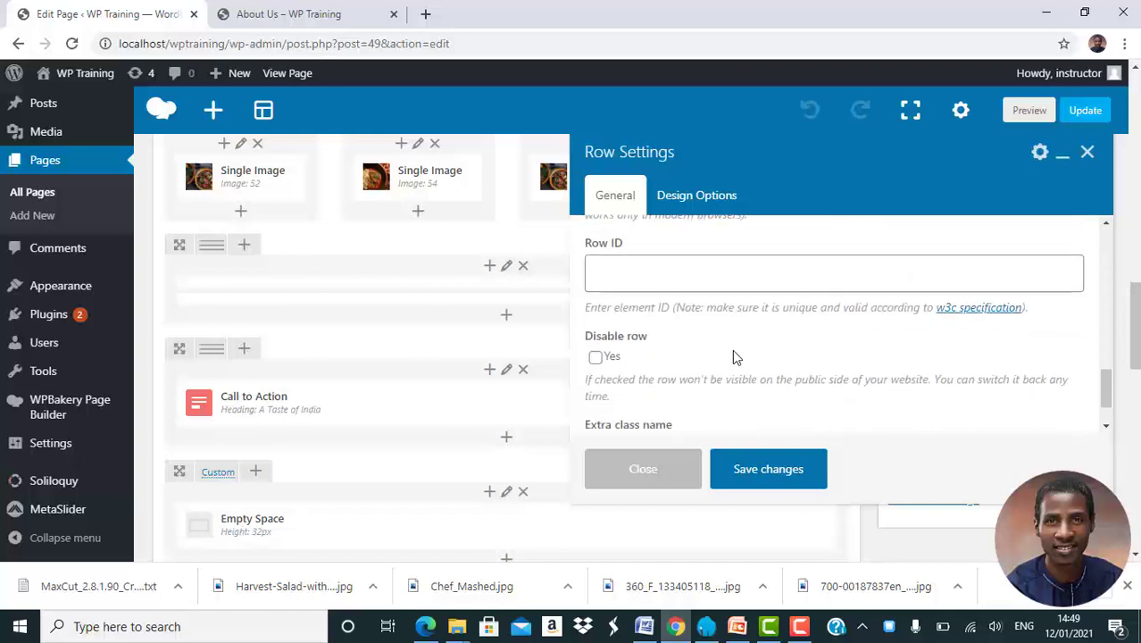
click(768, 469)
scroll(568, 403, down, 1)
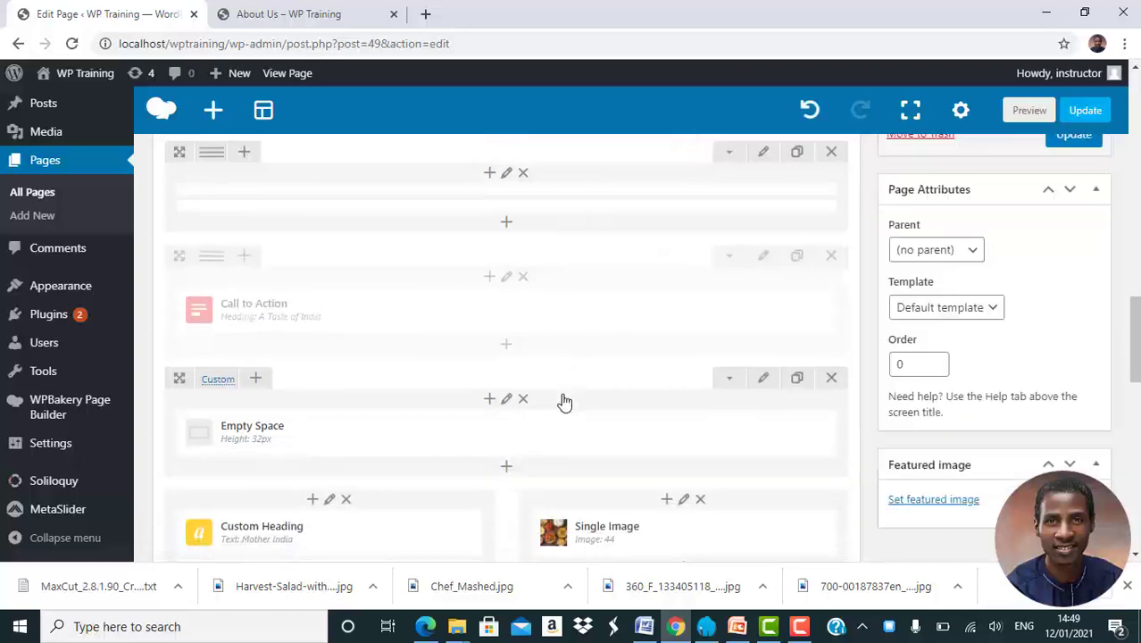
Delete the row containing the Empty Space and the 'Mother India' heading and image
scroll(565, 402, down, 1)
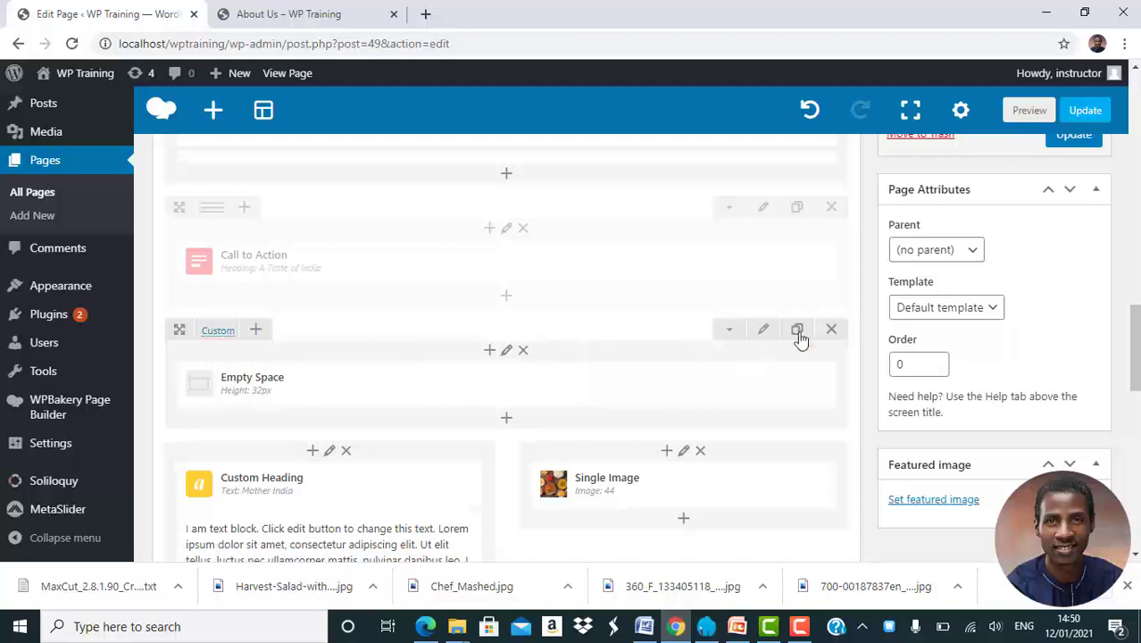
click(831, 332)
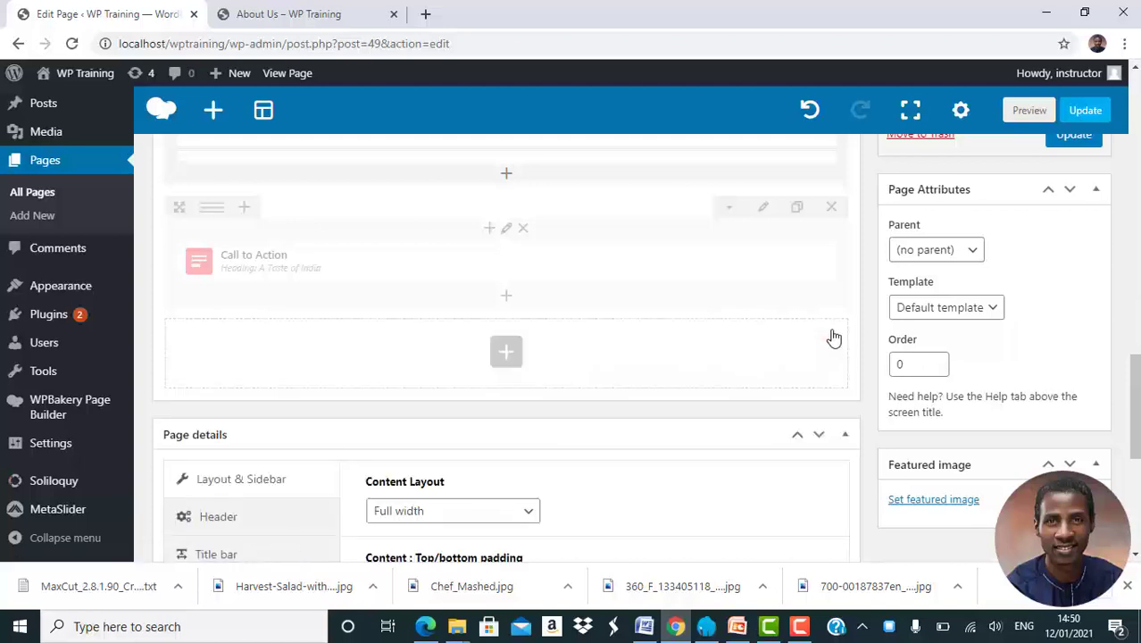
scroll(634, 310, up, 5)
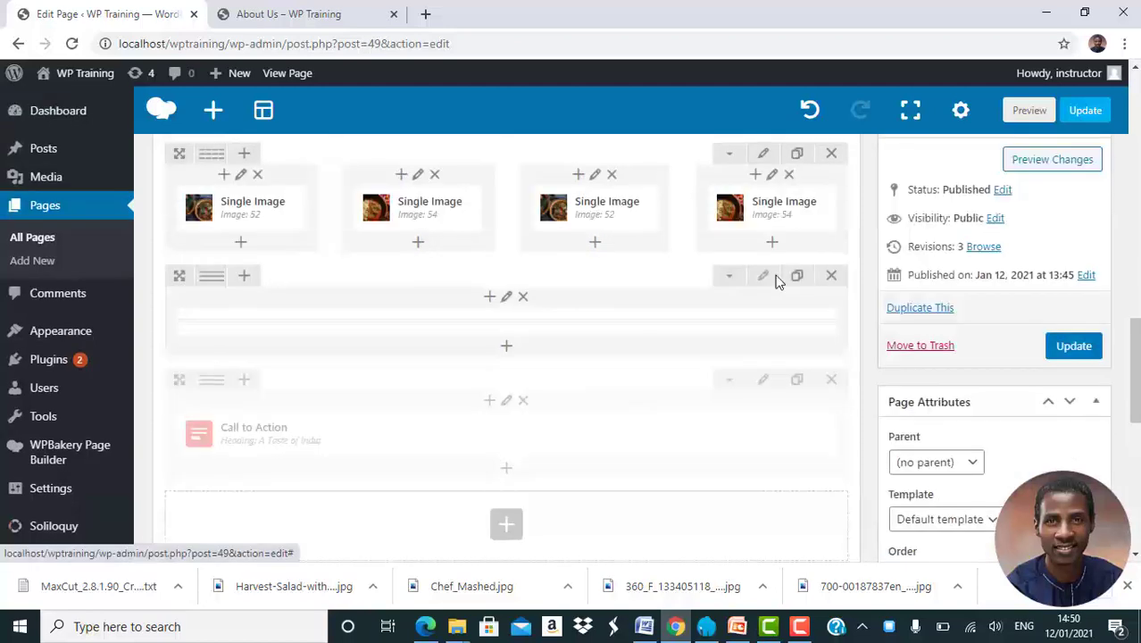
scroll(776, 282, up, 8)
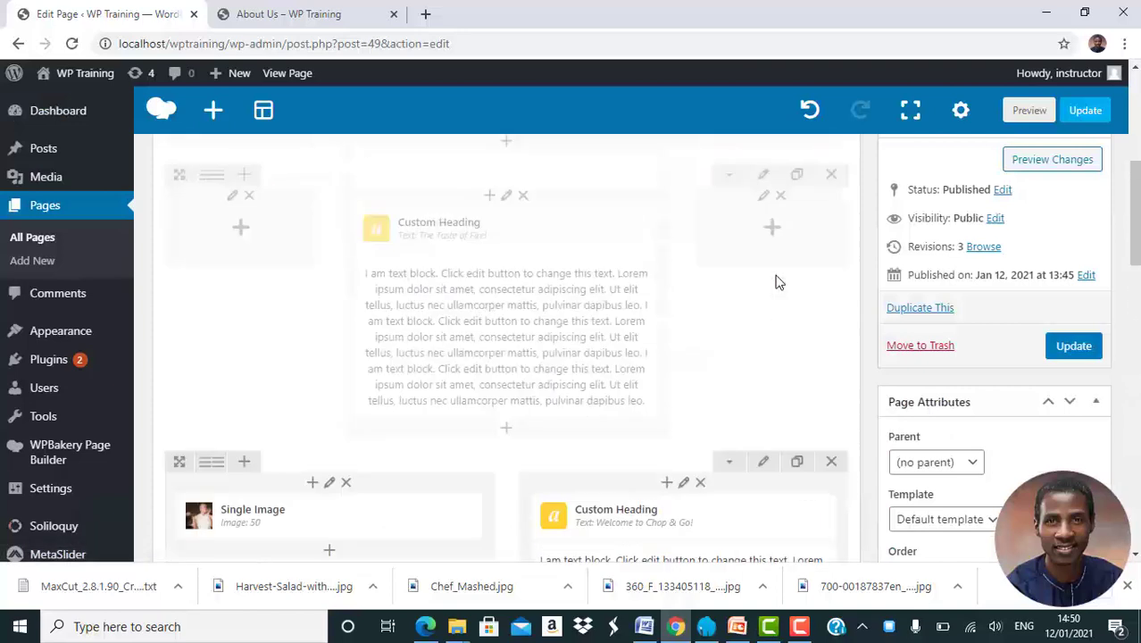
scroll(776, 282, up, 4)
scroll(776, 282, down, 10)
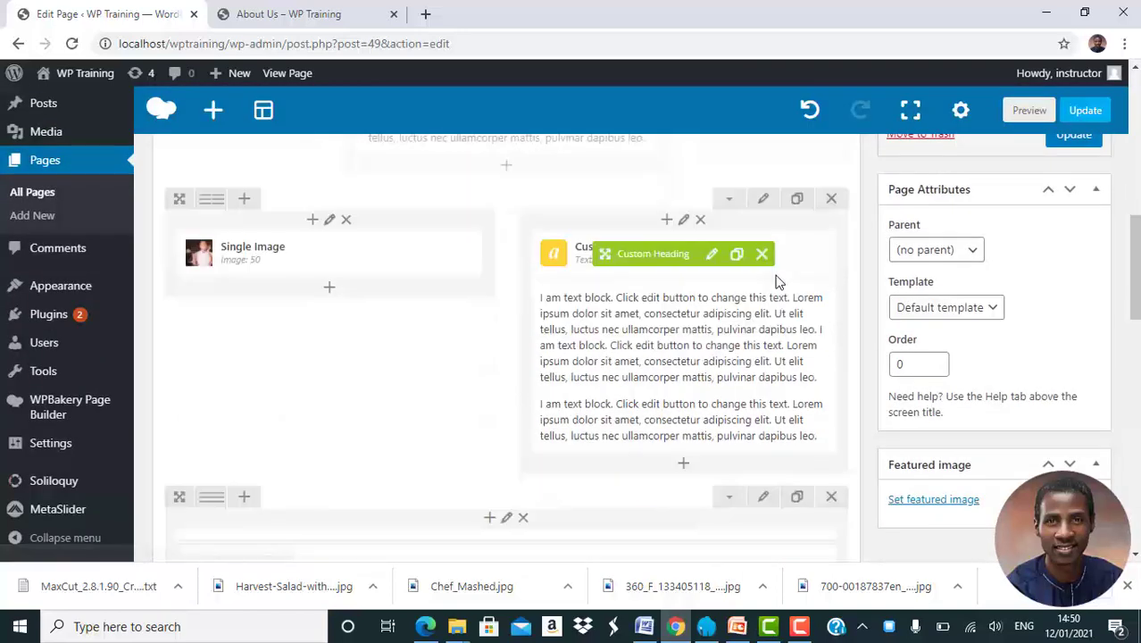
scroll(776, 283, down, 4)
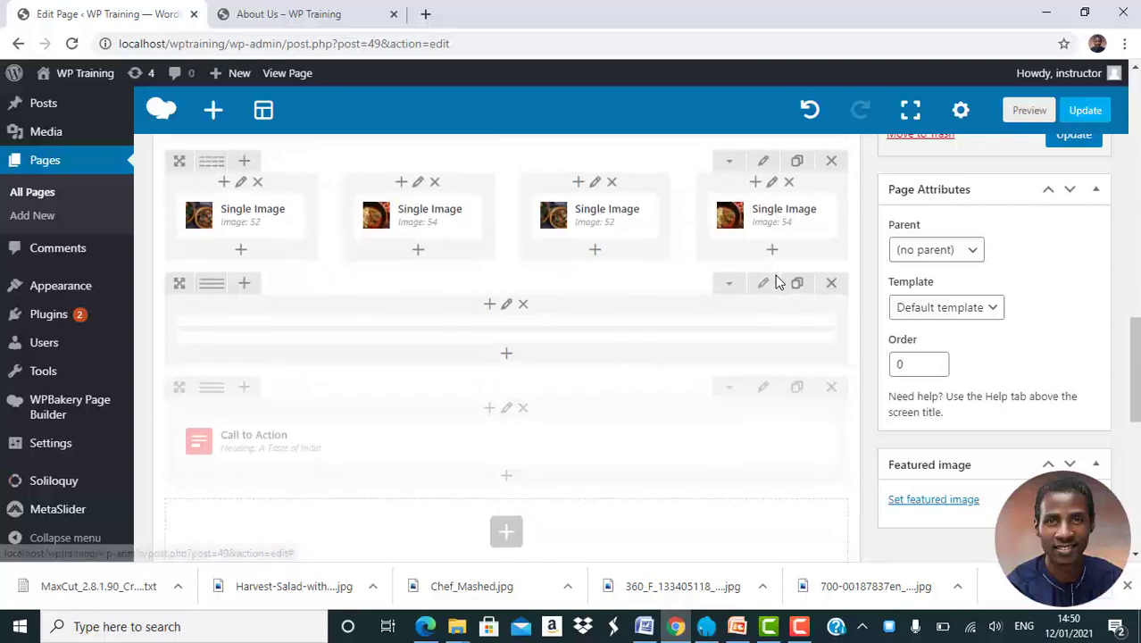
scroll(776, 282, up, 3)
scroll(776, 282, down, 5)
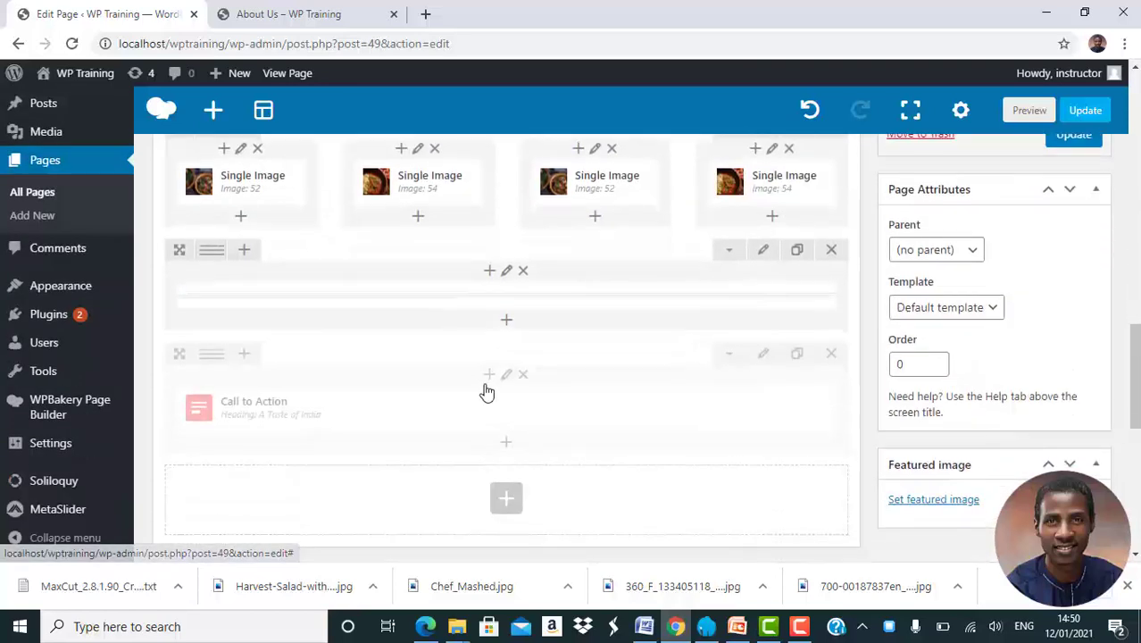
scroll(504, 393, down, 1)
Add an empty row at the bottom of the layout, below the disabled call-to-action row
click(506, 361)
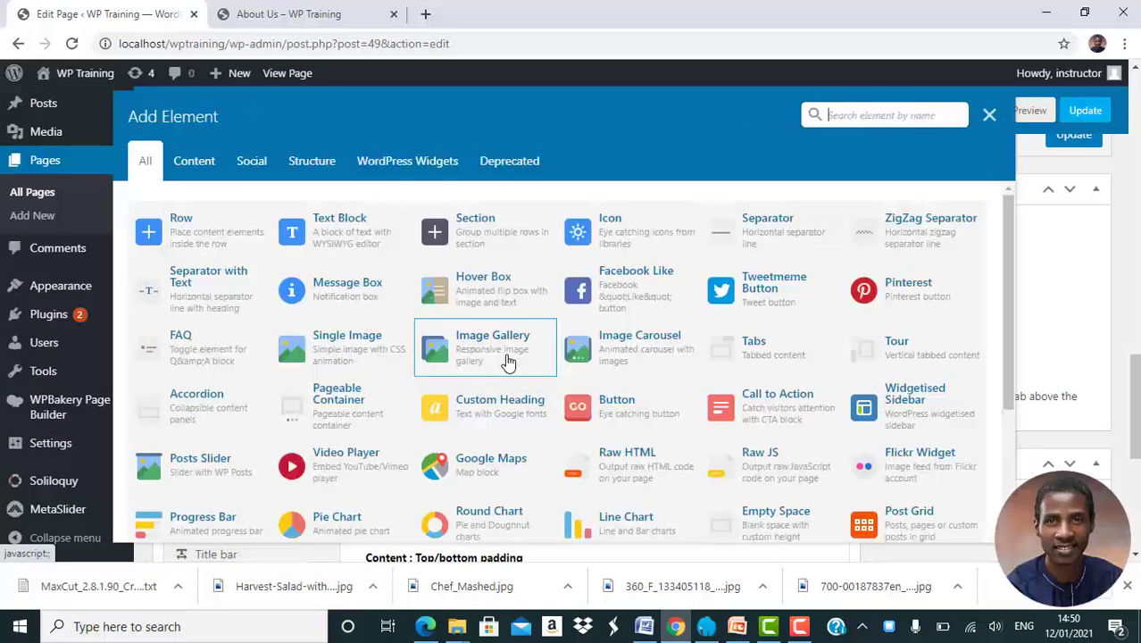
click(200, 223)
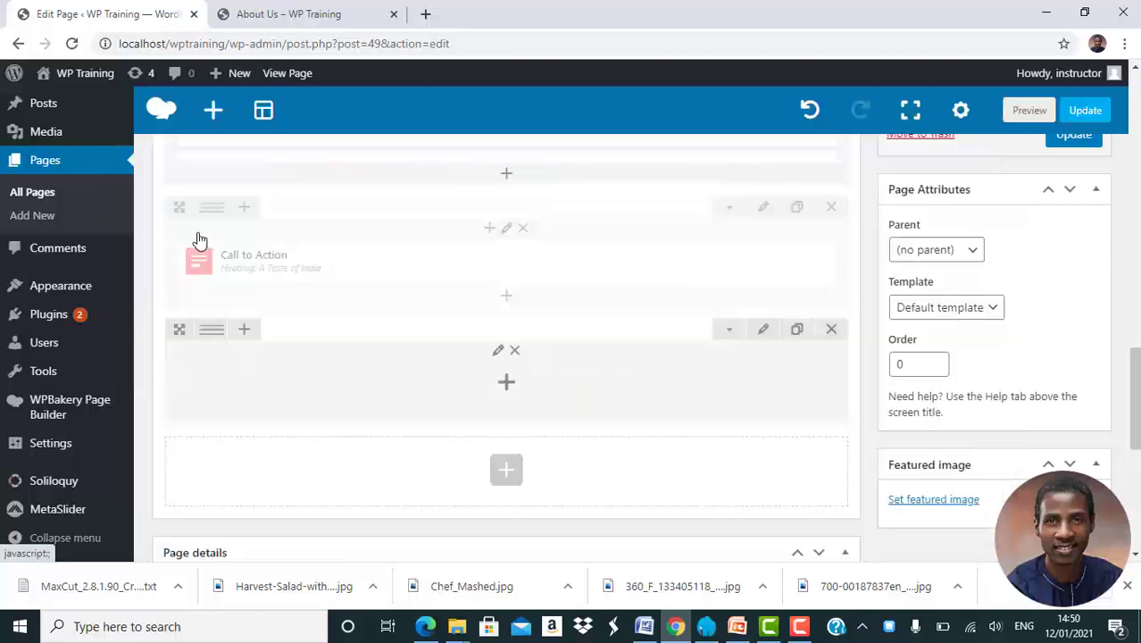
scroll(530, 329, up, 2)
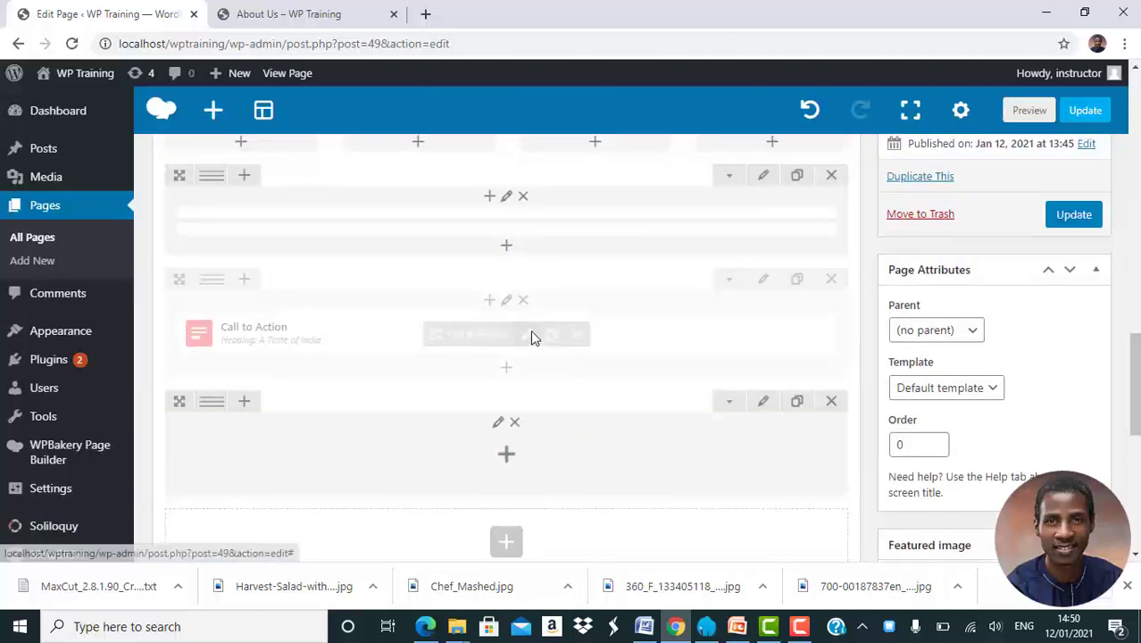
scroll(531, 330, down, 1)
click(508, 408)
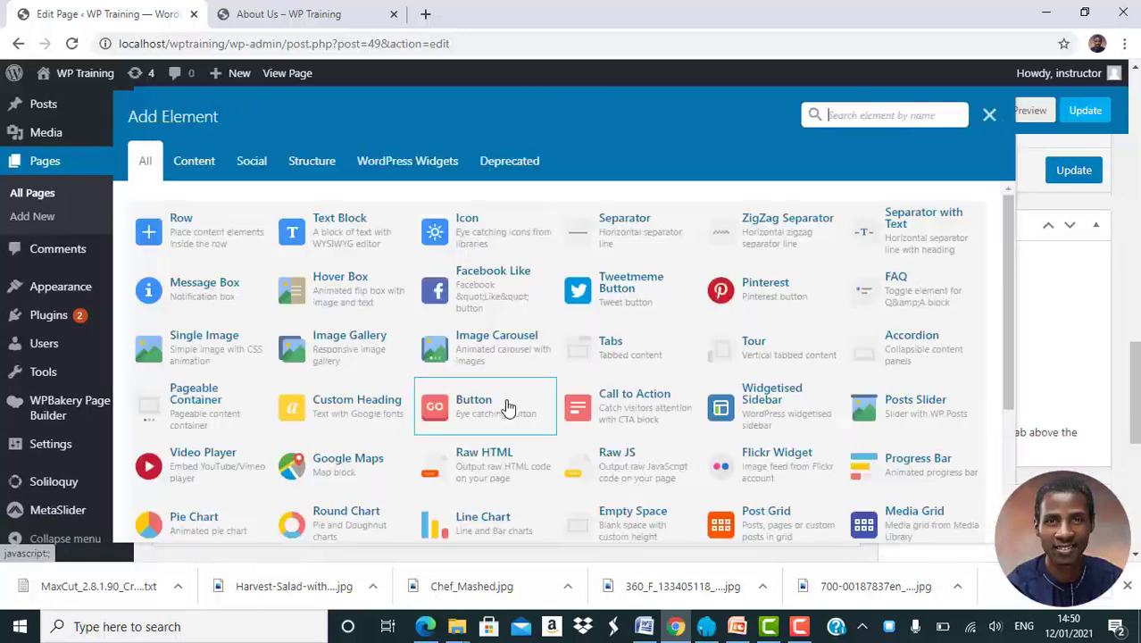
click(988, 124)
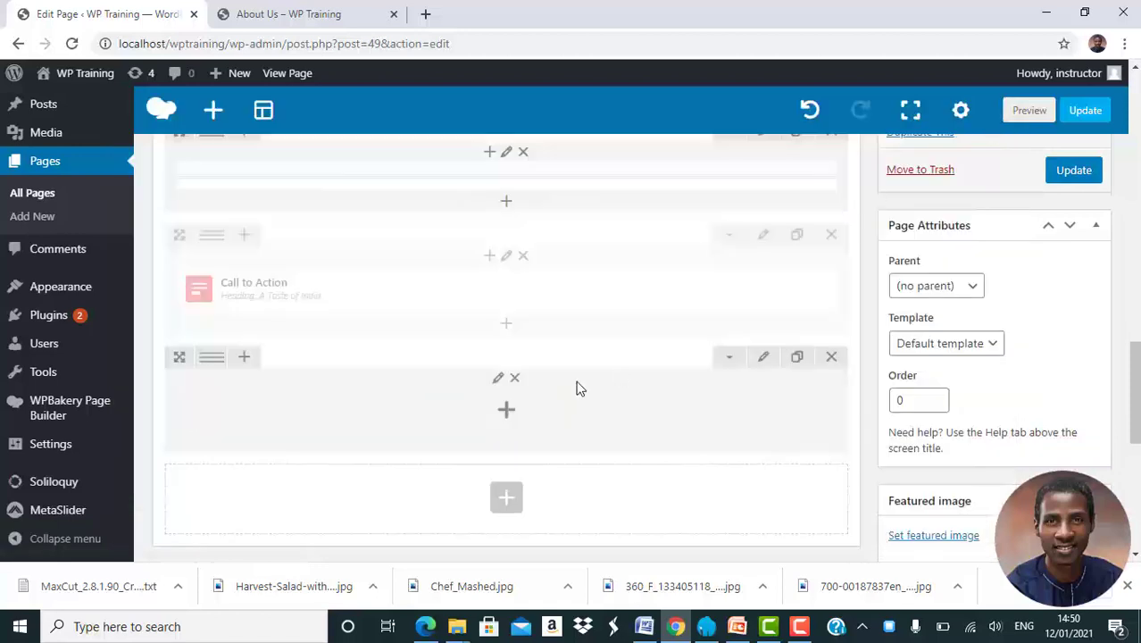
scroll(576, 384, up, 5)
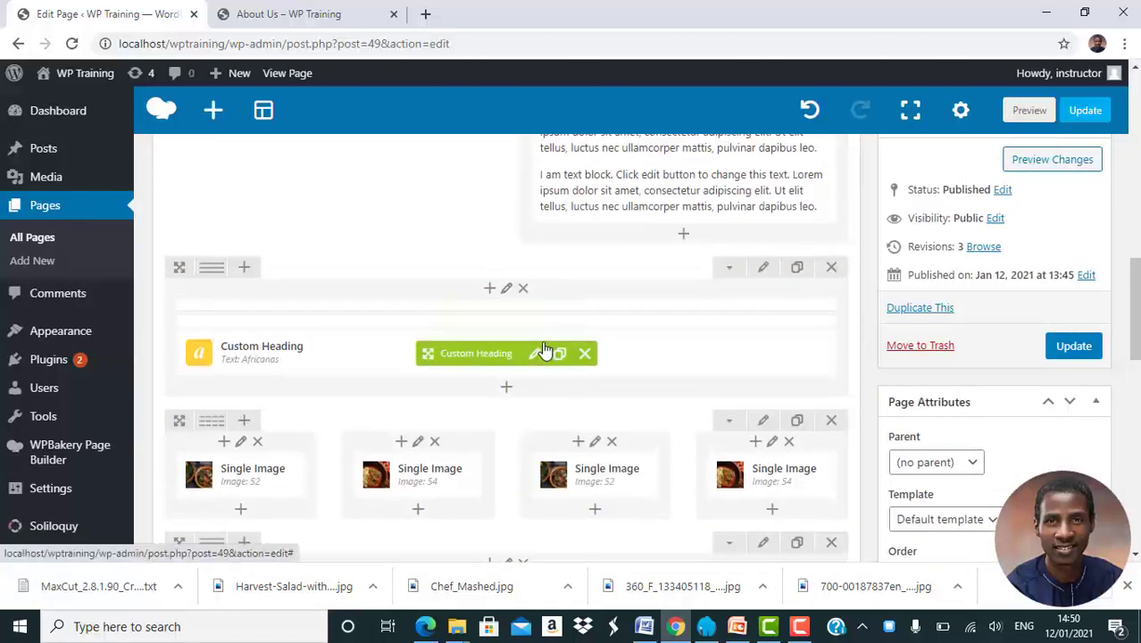
Place clones of the 'Africanas' heading and the welcome text block into the new empty row
click(561, 355)
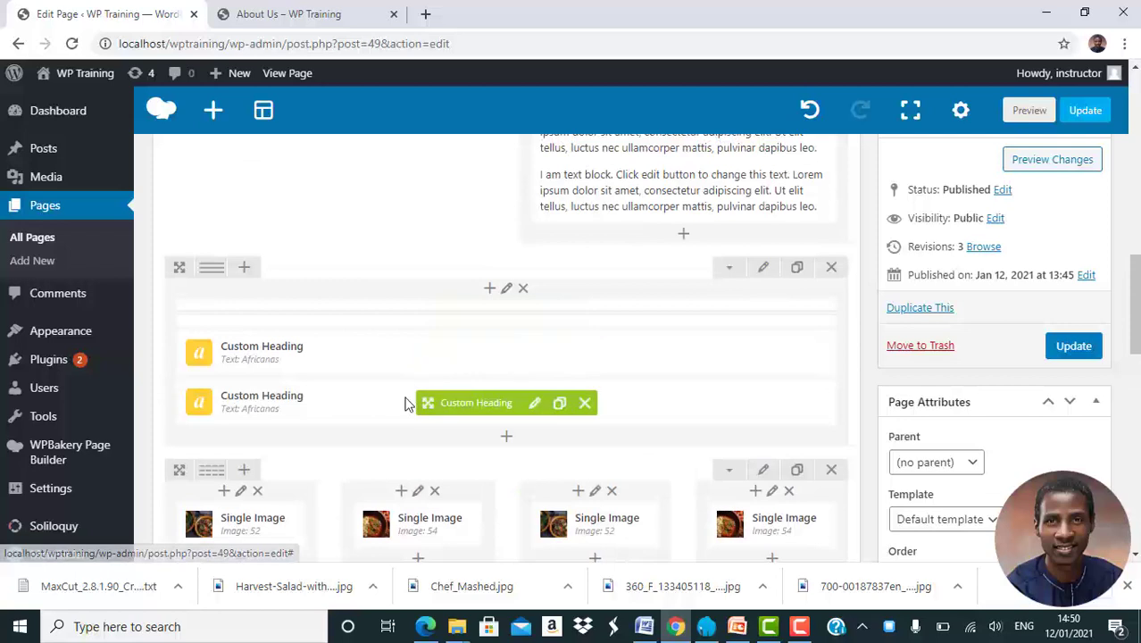
drag(428, 402, 446, 310)
scroll(446, 310, up, 5)
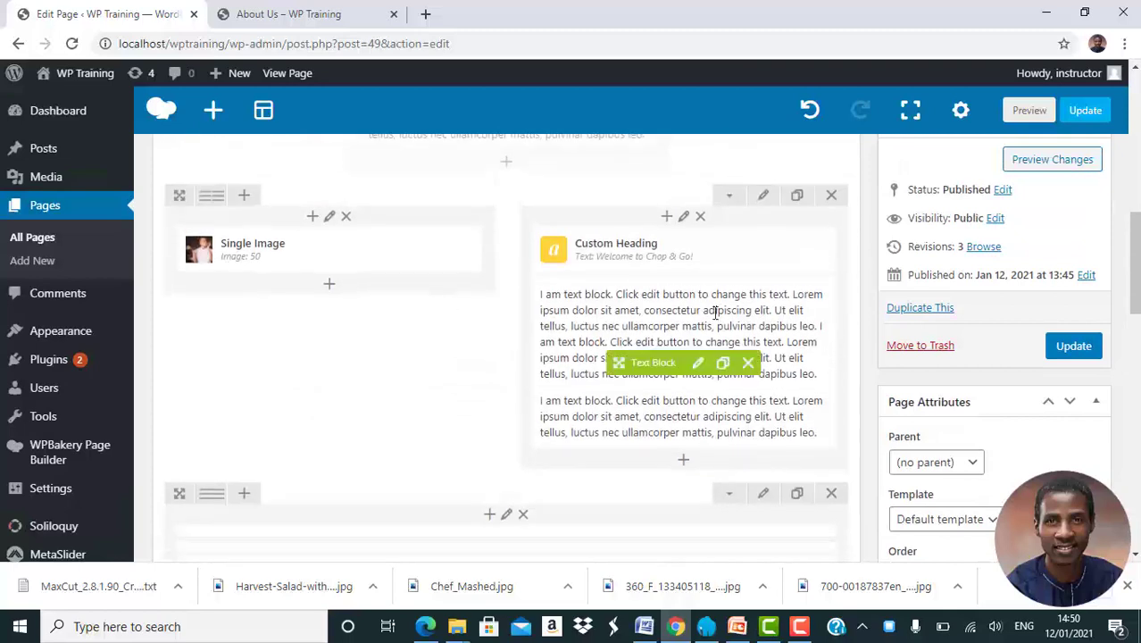
click(723, 365)
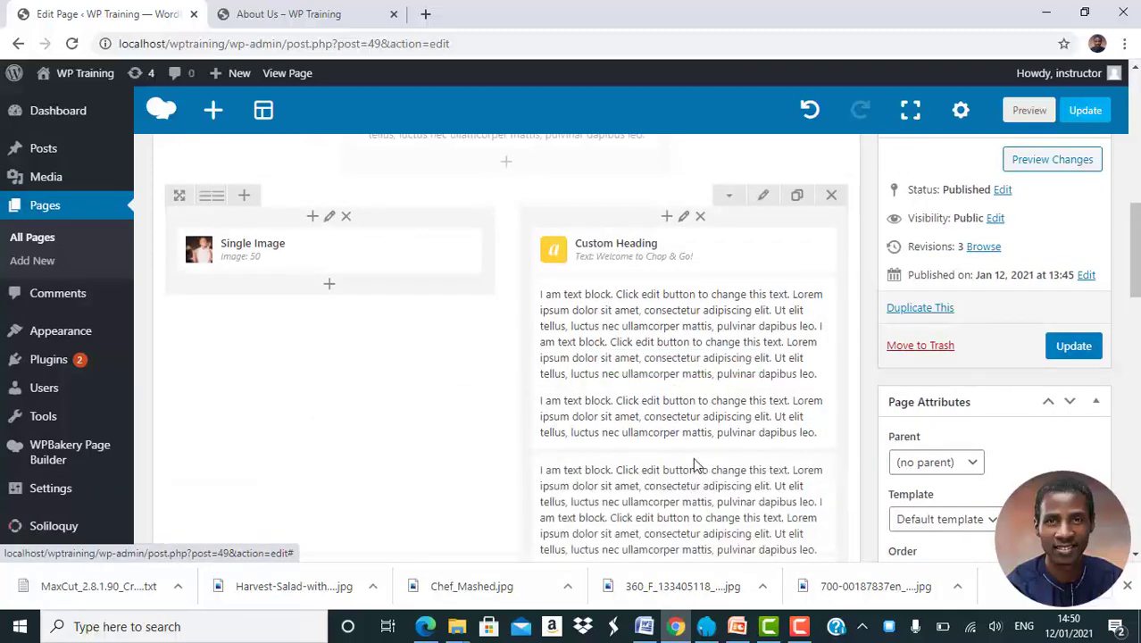
mouse_move(621, 537)
mouse_down()
mouse_move(641, 620)
mouse_move(571, 357)
mouse_move(415, 436)
mouse_move(469, 407)
mouse_move(463, 314)
mouse_move(430, 271)
mouse_move(444, 504)
mouse_move(416, 382)
mouse_up()
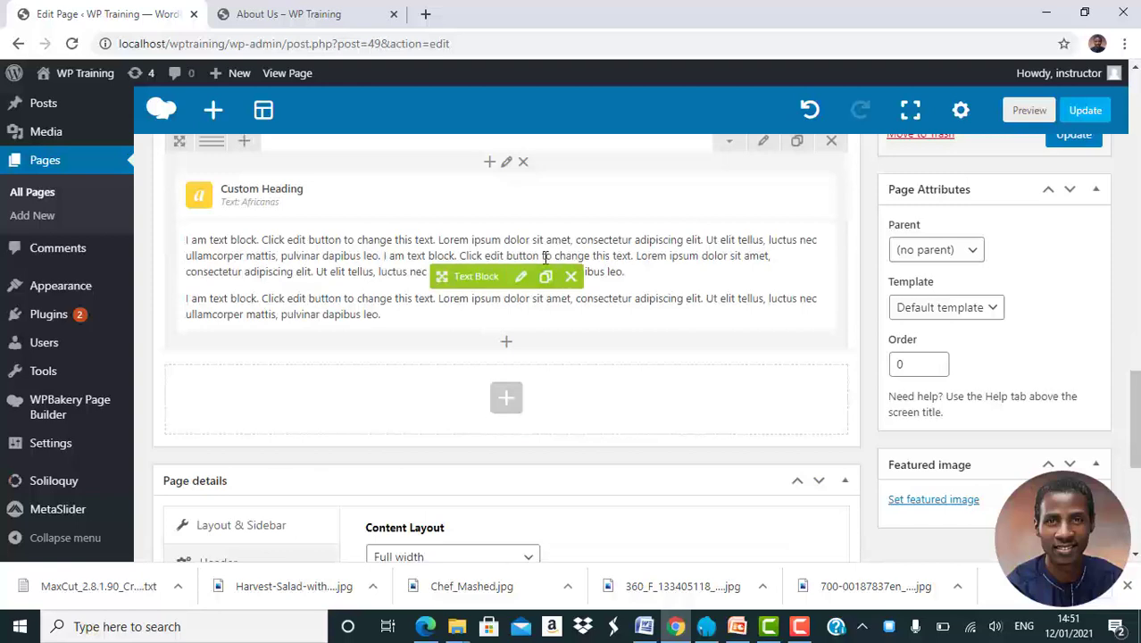
click(516, 286)
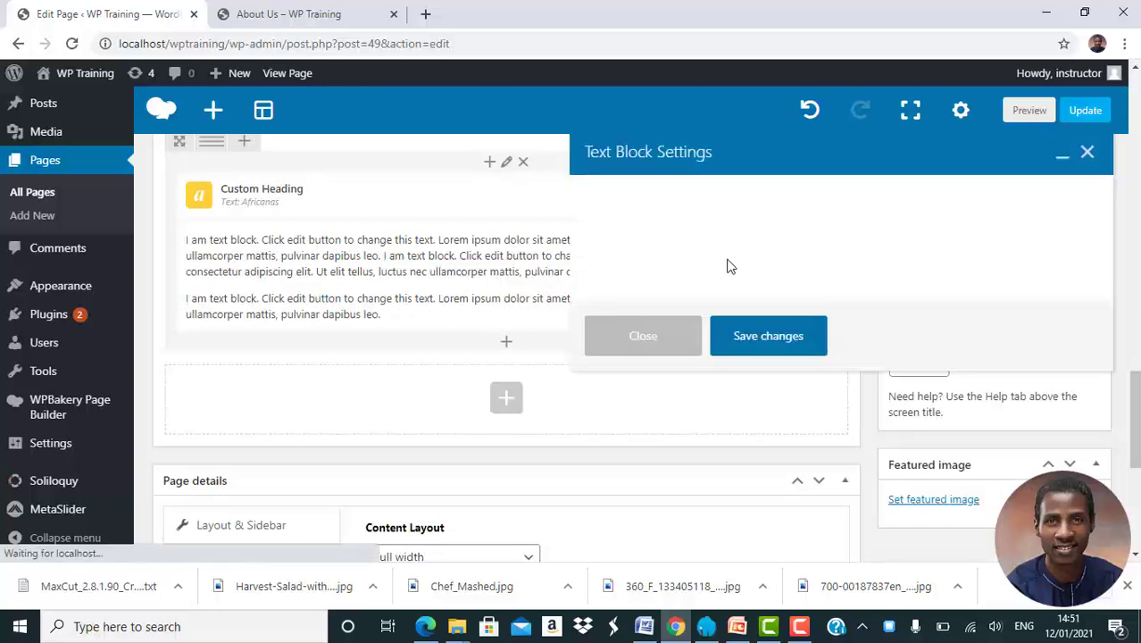
Centre-align all the paragraph text in the copied text block and save it
triple_click(830, 369)
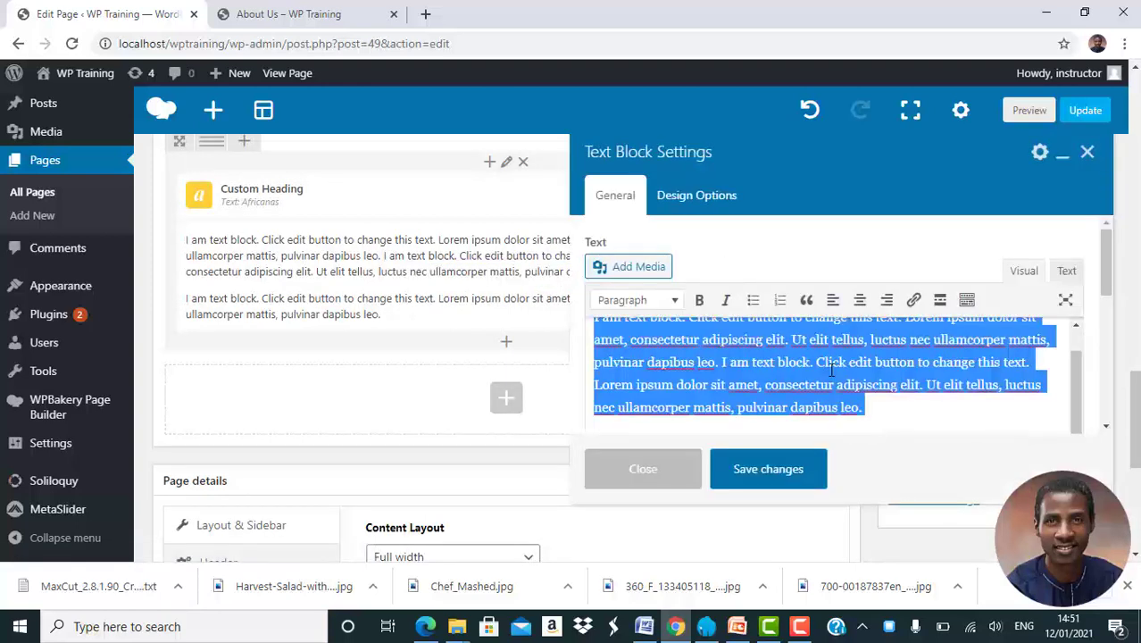
click(860, 300)
click(768, 469)
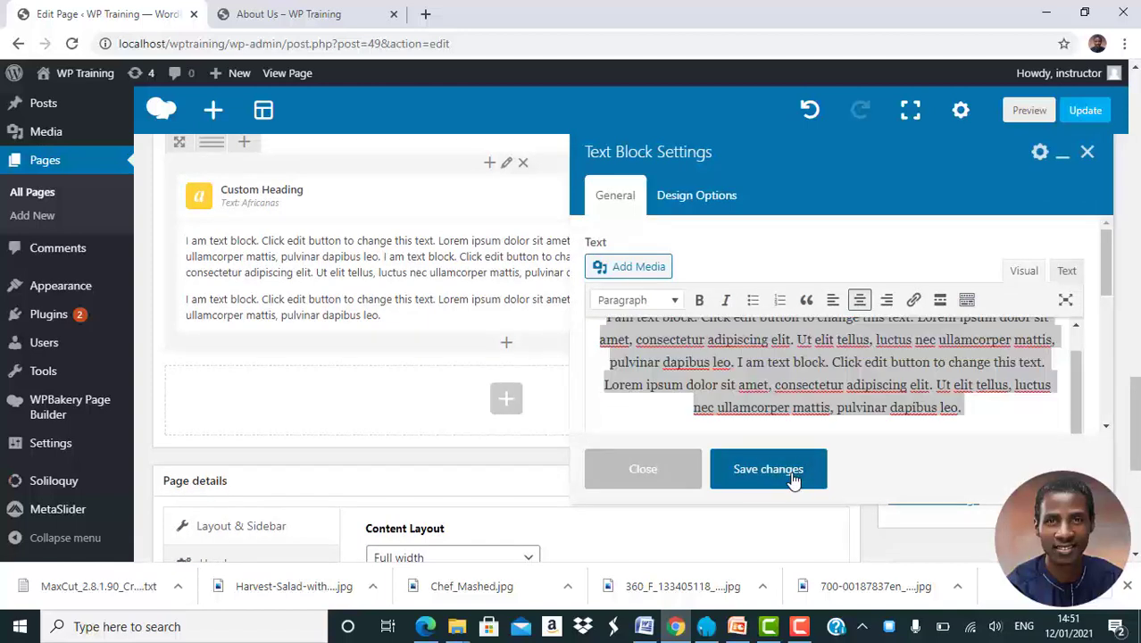
Change the copied heading's text from 'Africanas' to 'A Little History'
scroll(590, 288, up, 1)
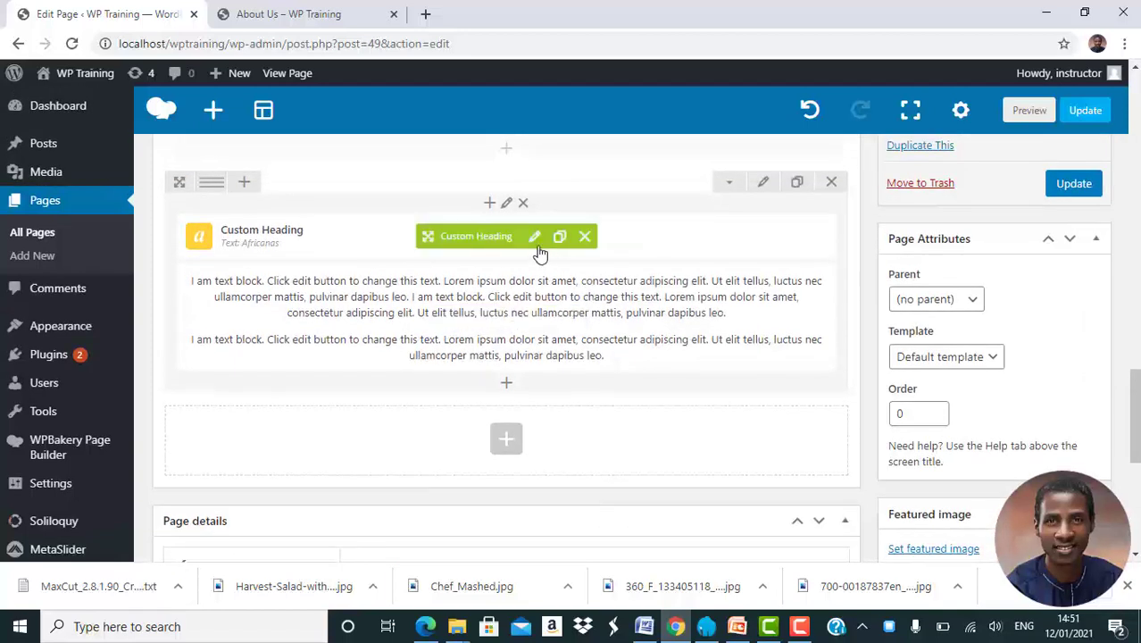
click(534, 237)
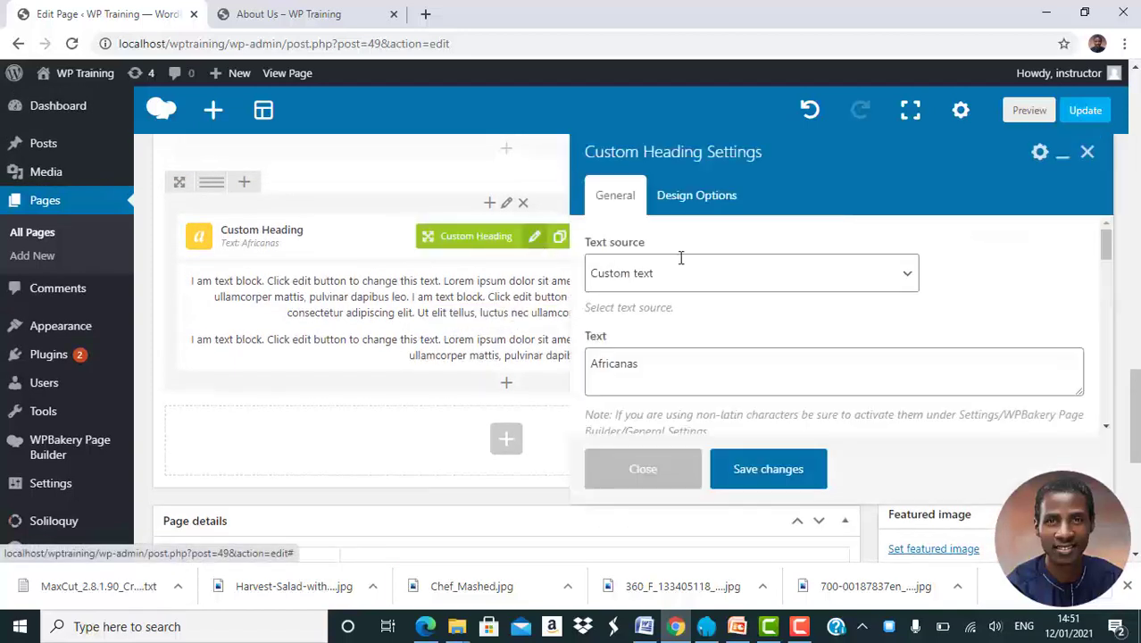
triple_click(741, 361)
text(A Little History)
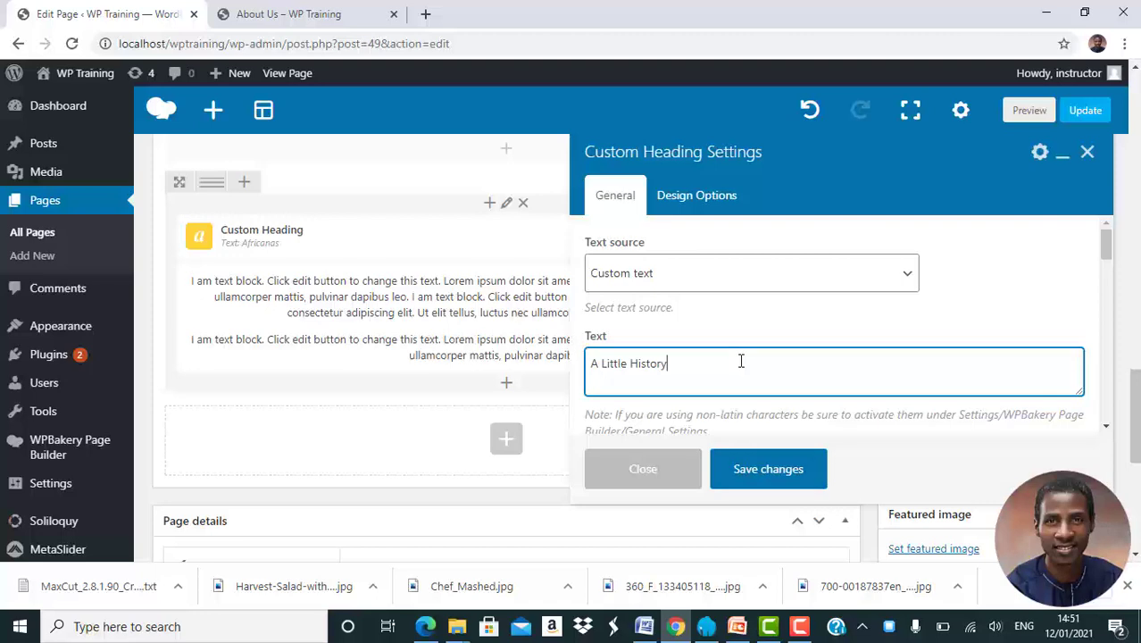
click(764, 474)
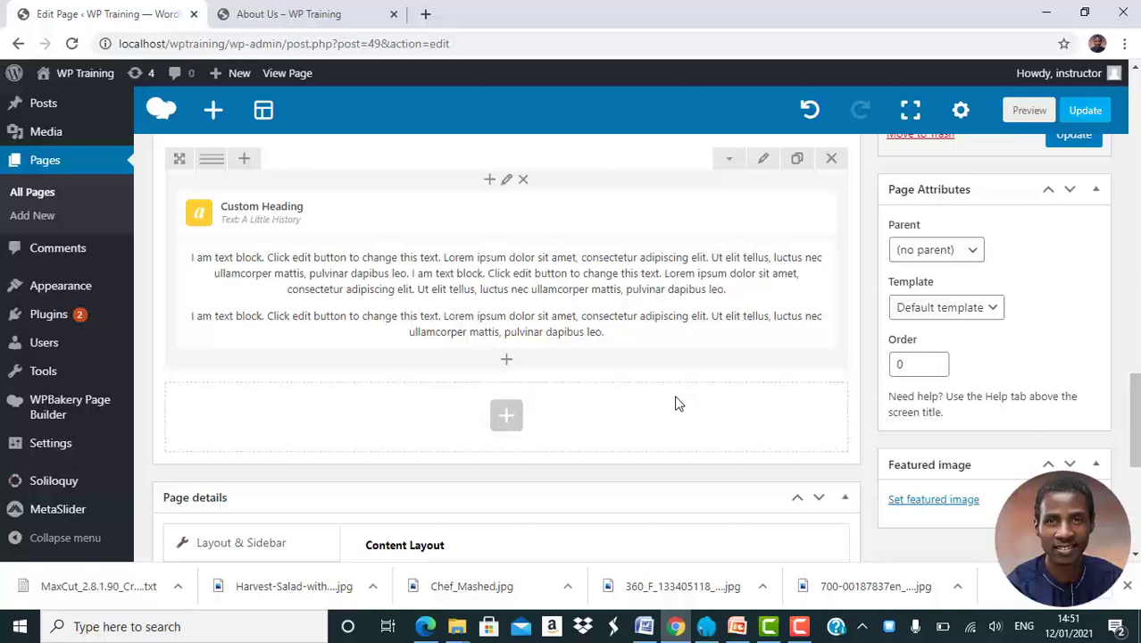
scroll(676, 403, up, 1)
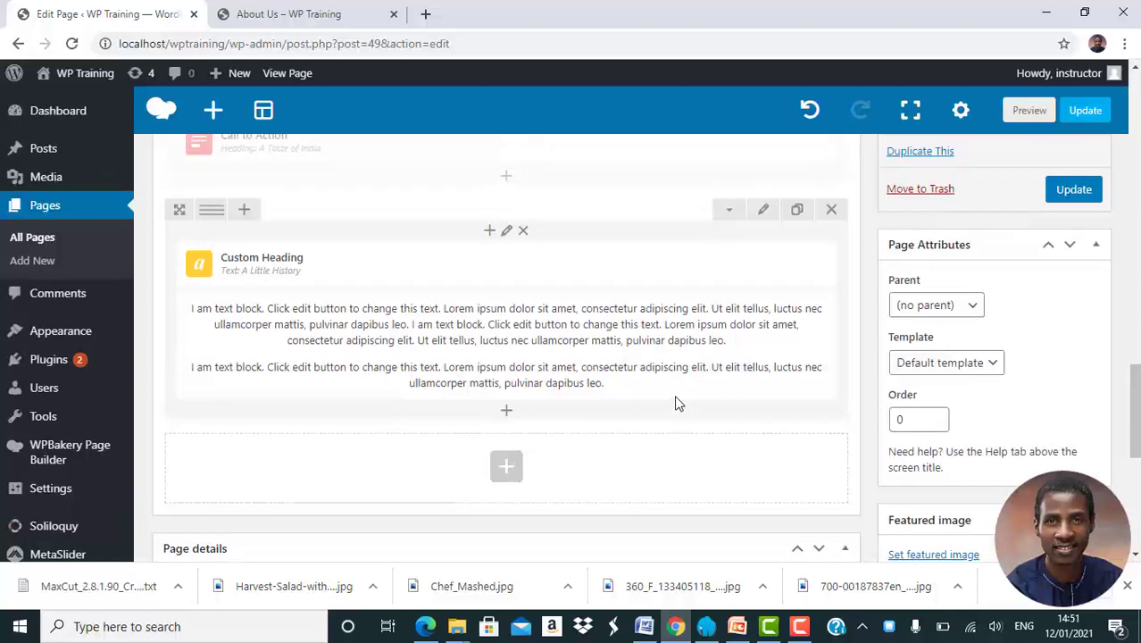
Clone the separator row and position the copy below the 'A Little History' row
scroll(676, 404, up, 4)
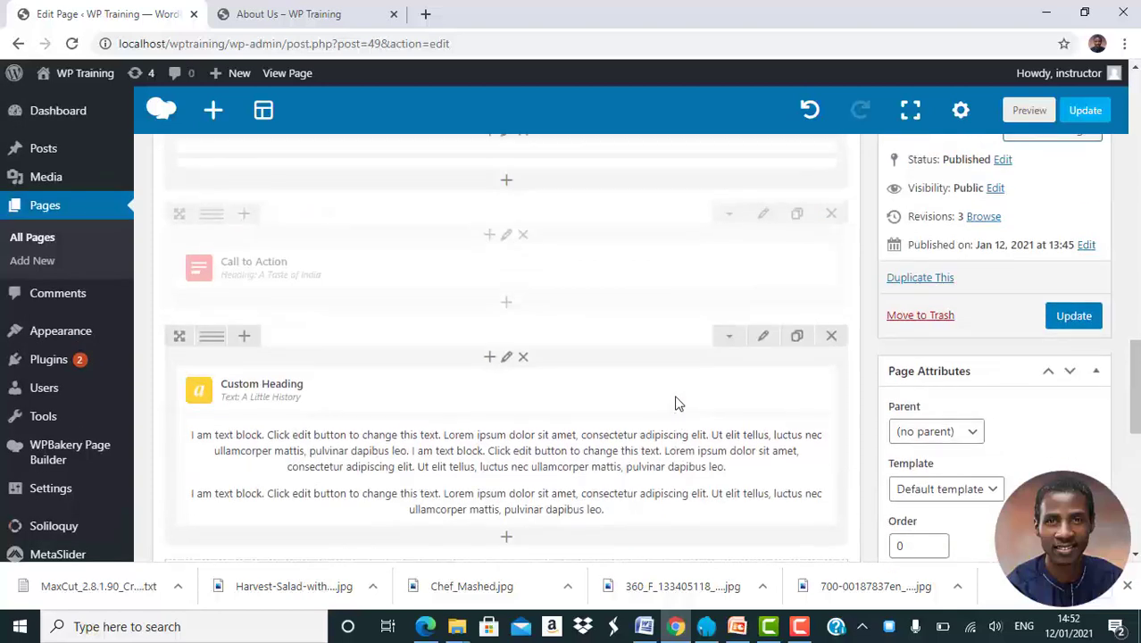
click(798, 211)
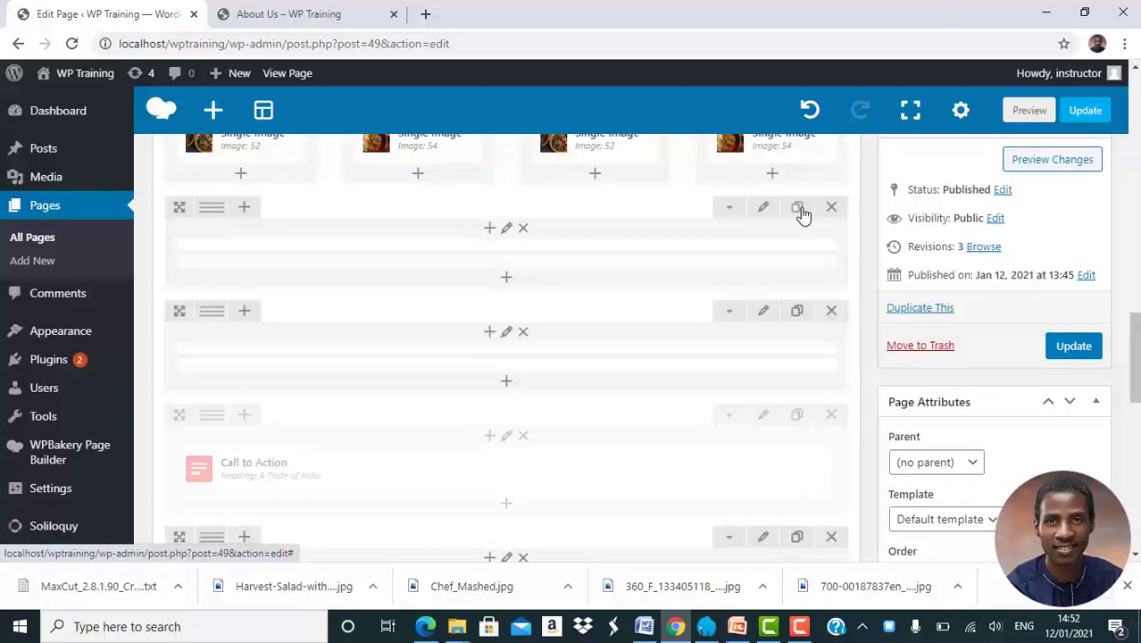
drag(182, 308, 204, 311)
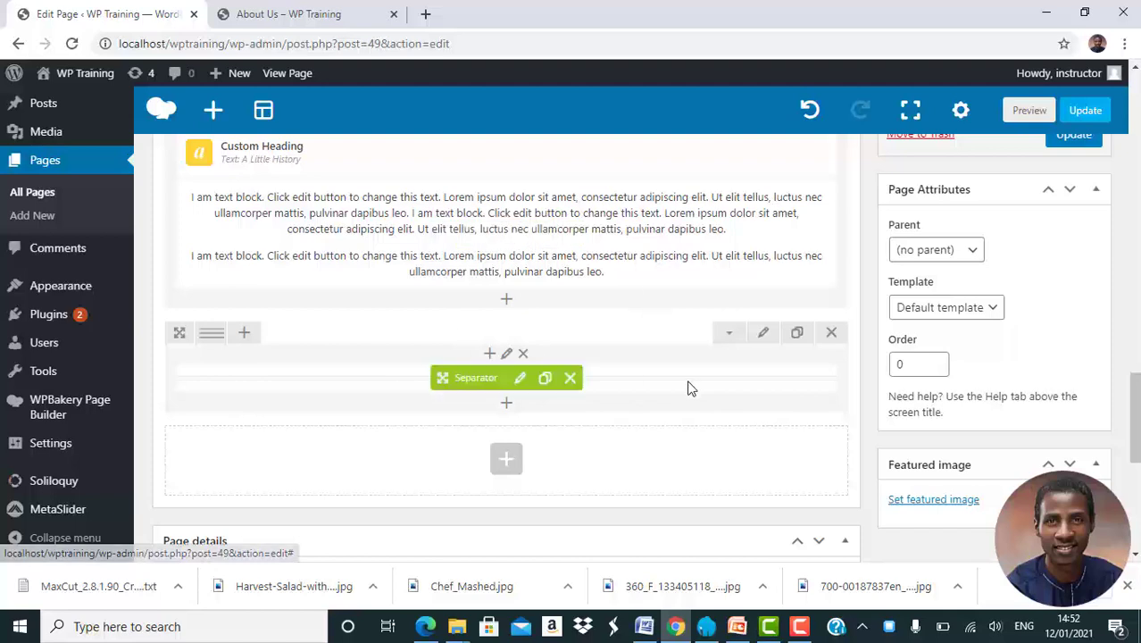
Add another new empty row after the copied separator row
click(507, 462)
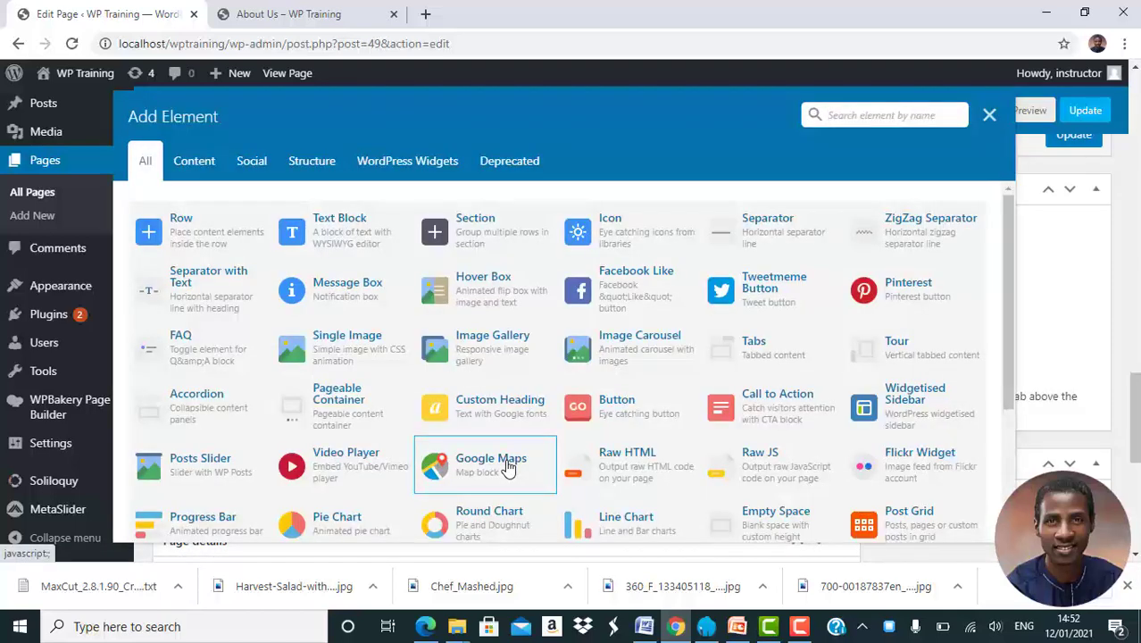
click(190, 235)
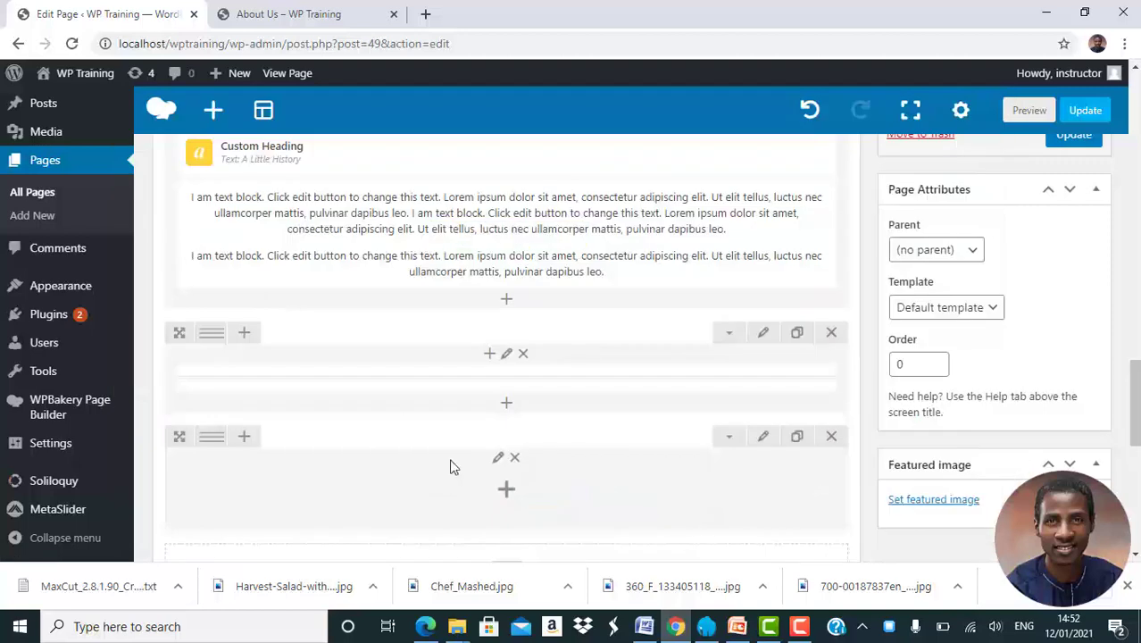
scroll(634, 529, down, 1)
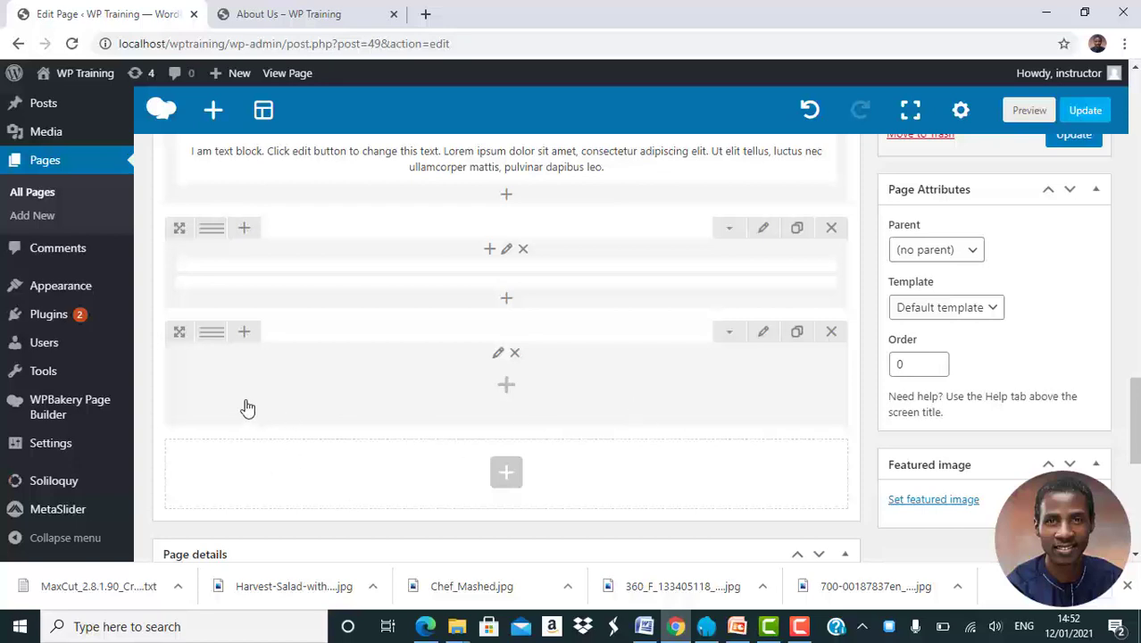
mouse_move(211, 345)
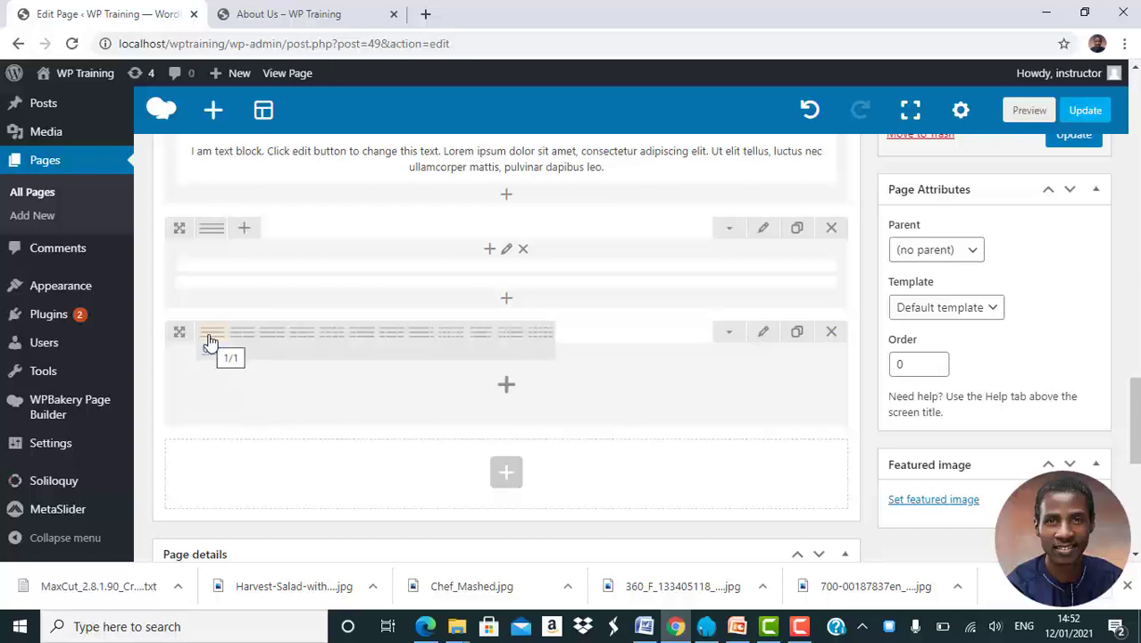
Split the new row into a custom 1/1 + 1/3 + 1/3 + 1/3 column layout
click(217, 350)
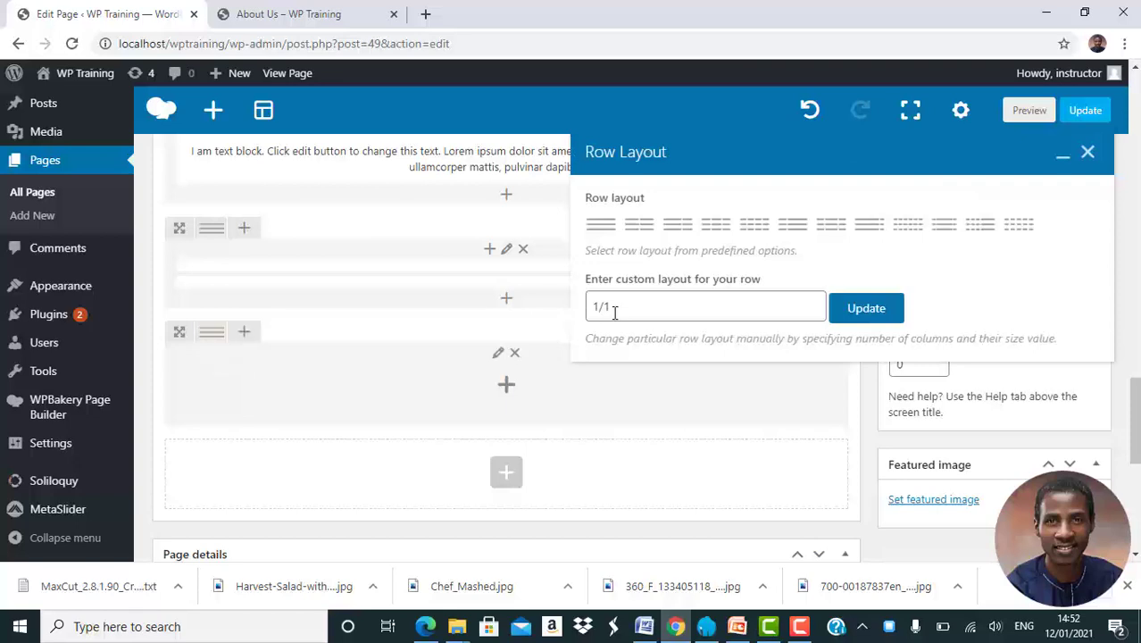
click(642, 305)
text(+1/3 +1/3 +1/3)
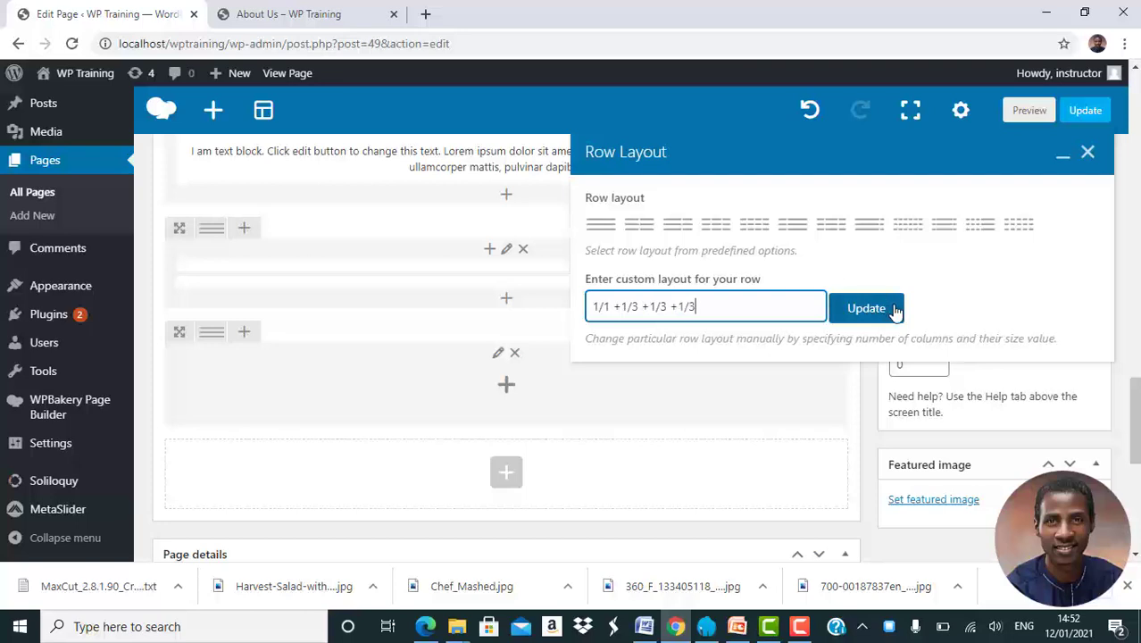
click(866, 308)
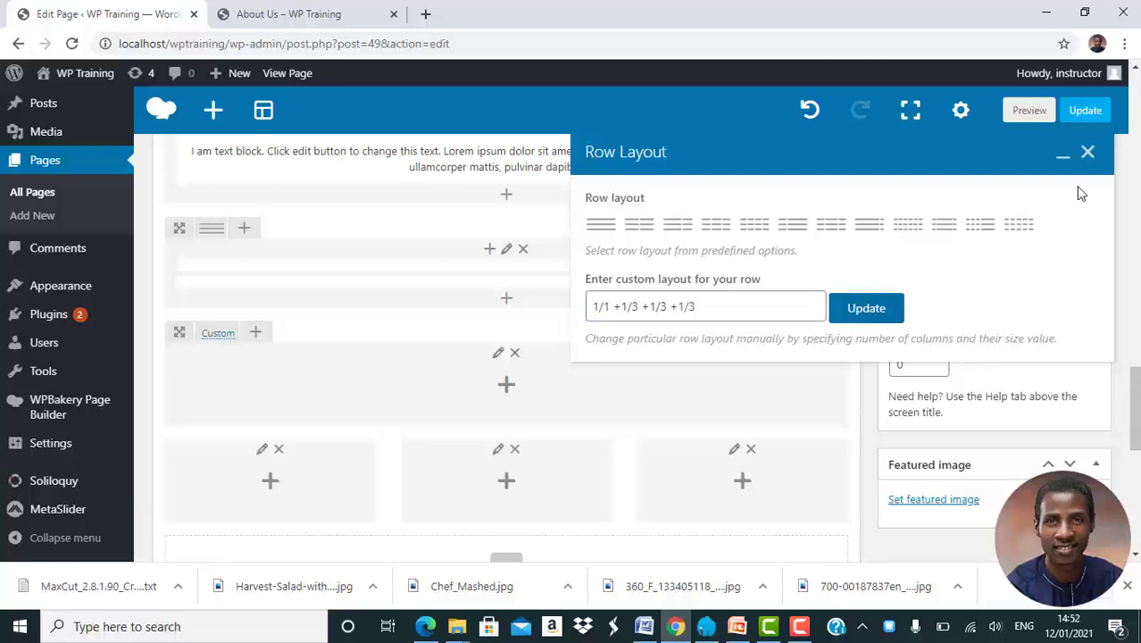
click(1088, 156)
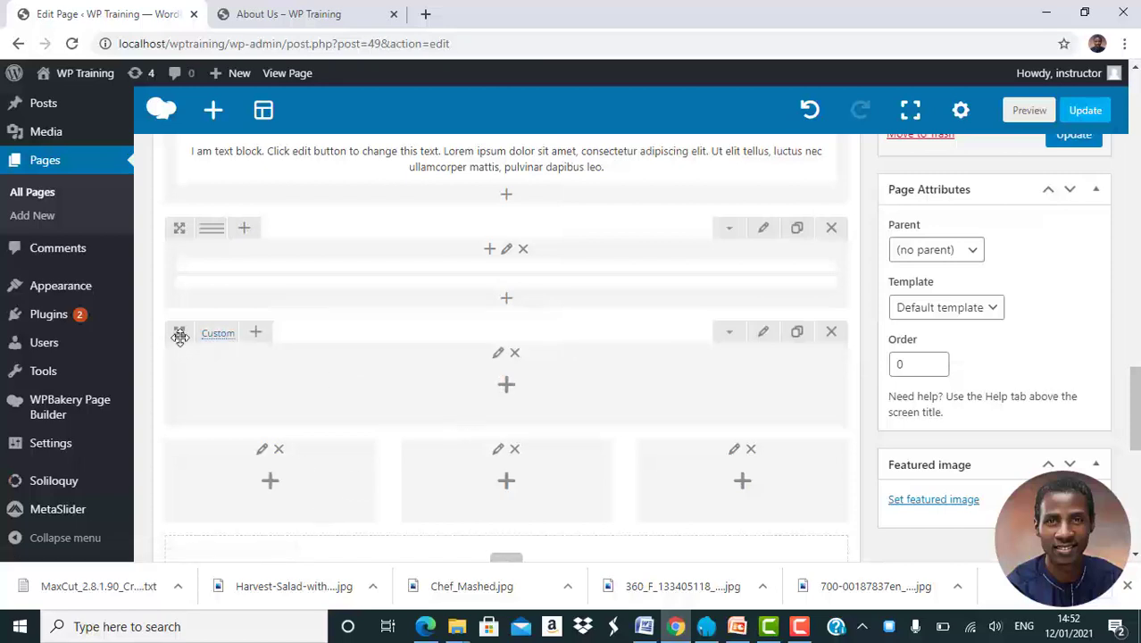
mouse_move(218, 335)
Clone the 'A Little History' heading into the new row's full-width column and retitle it 'Our Team'
scroll(509, 375, up, 2)
scroll(510, 374, up, 1)
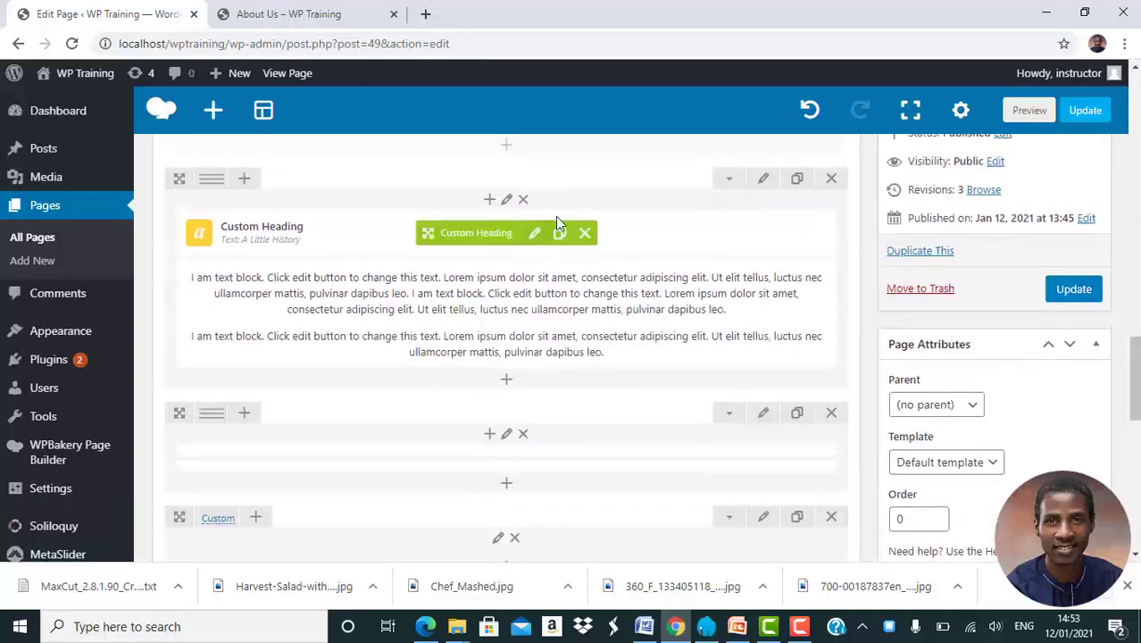
click(560, 234)
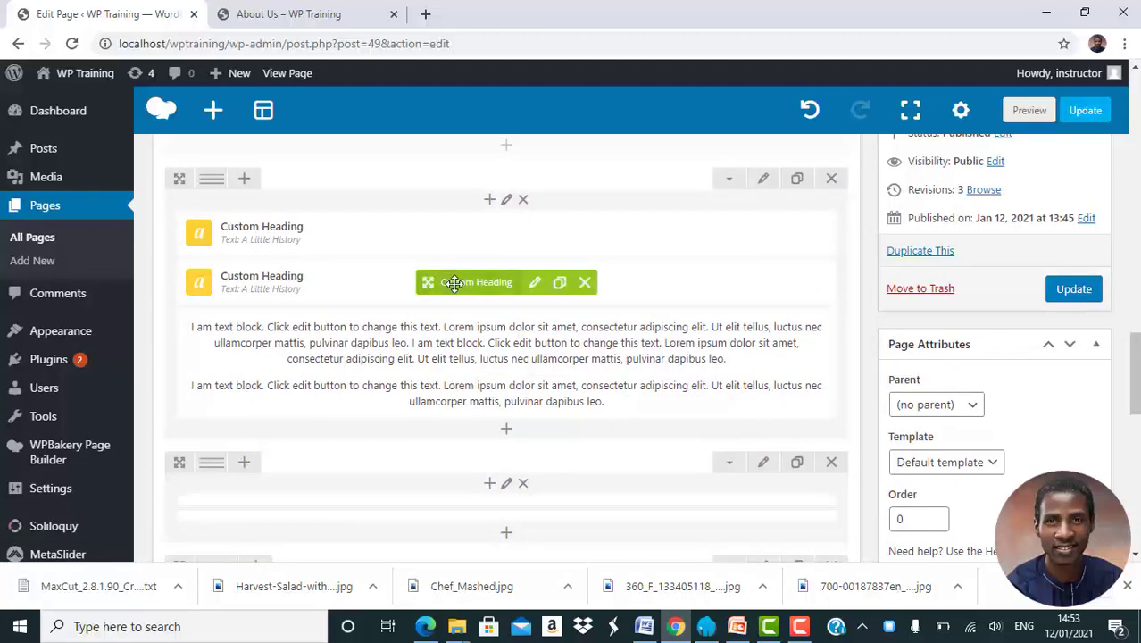
drag(444, 371, 460, 409)
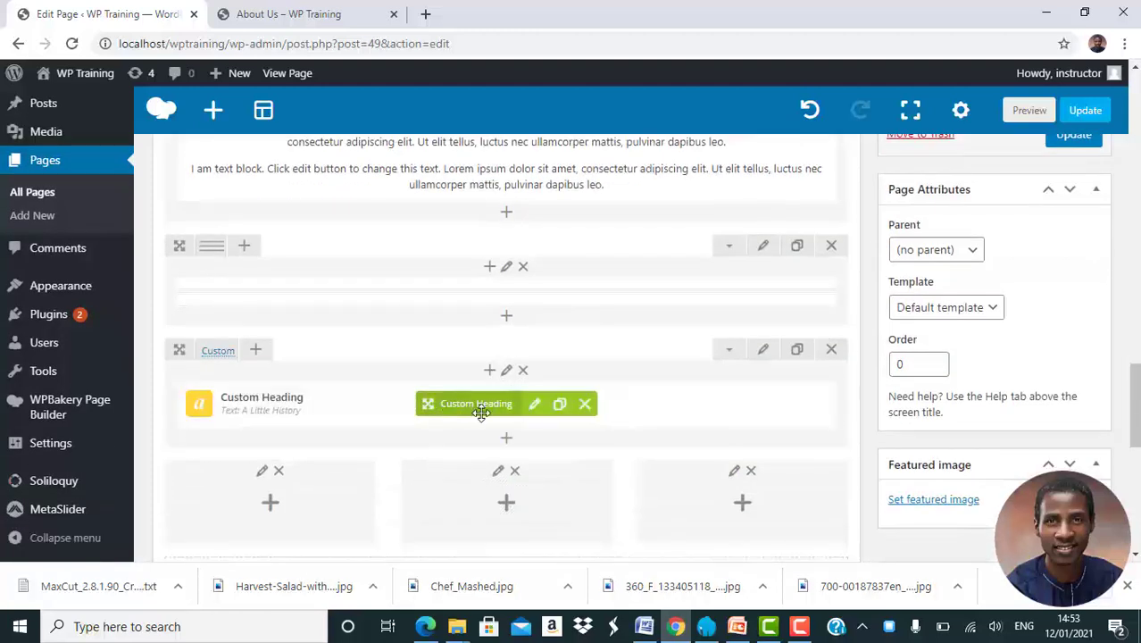
click(535, 405)
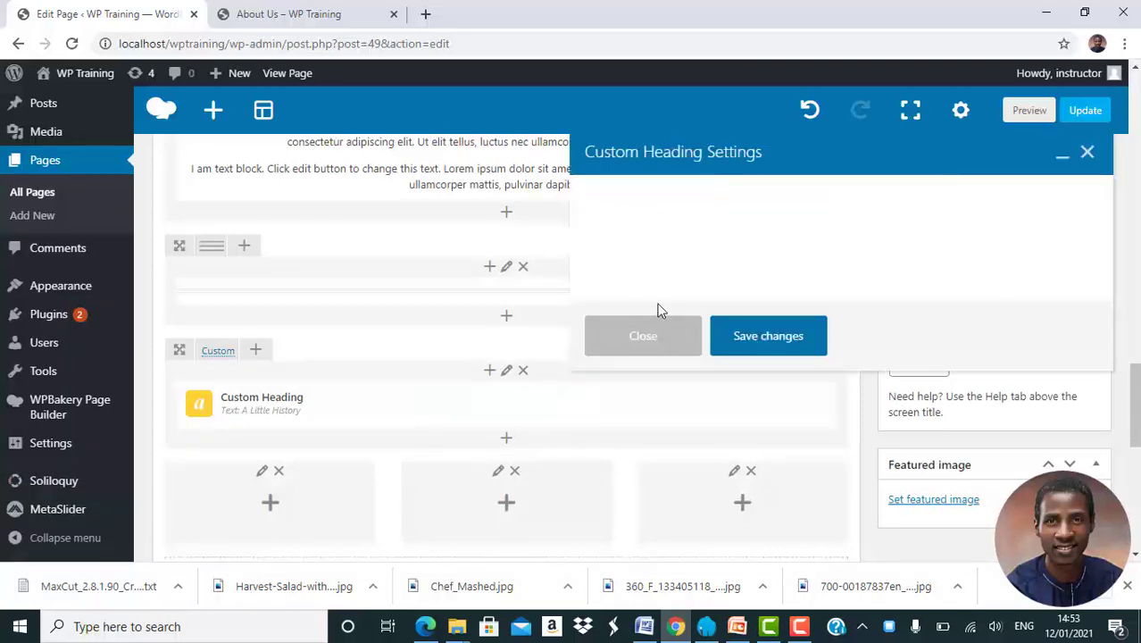
triple_click(685, 360)
text(Our Team)
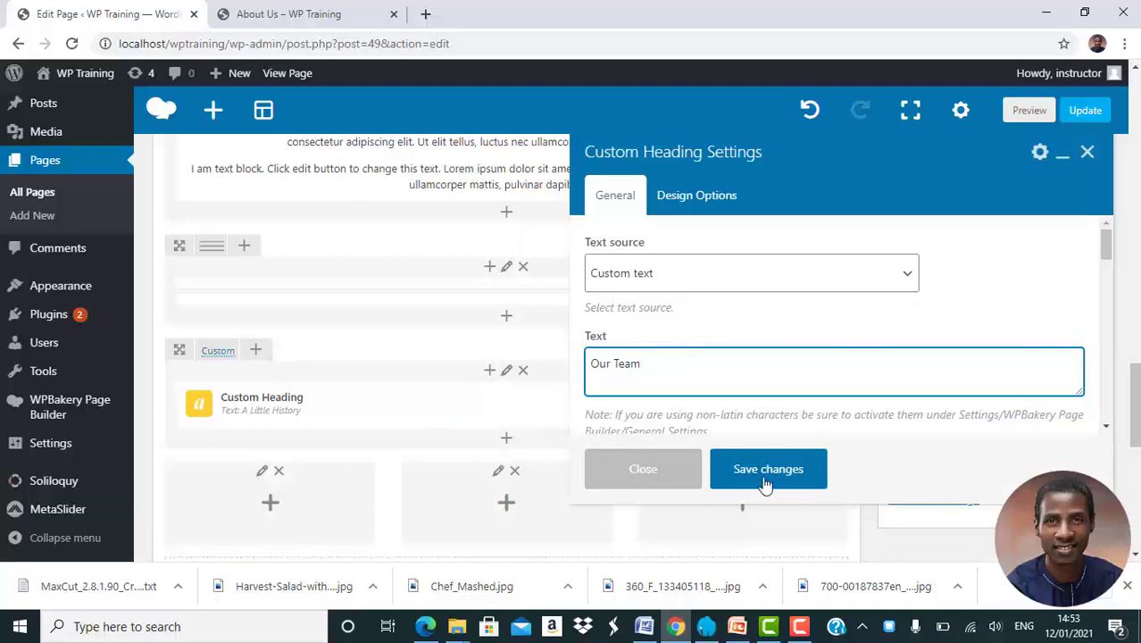
click(768, 469)
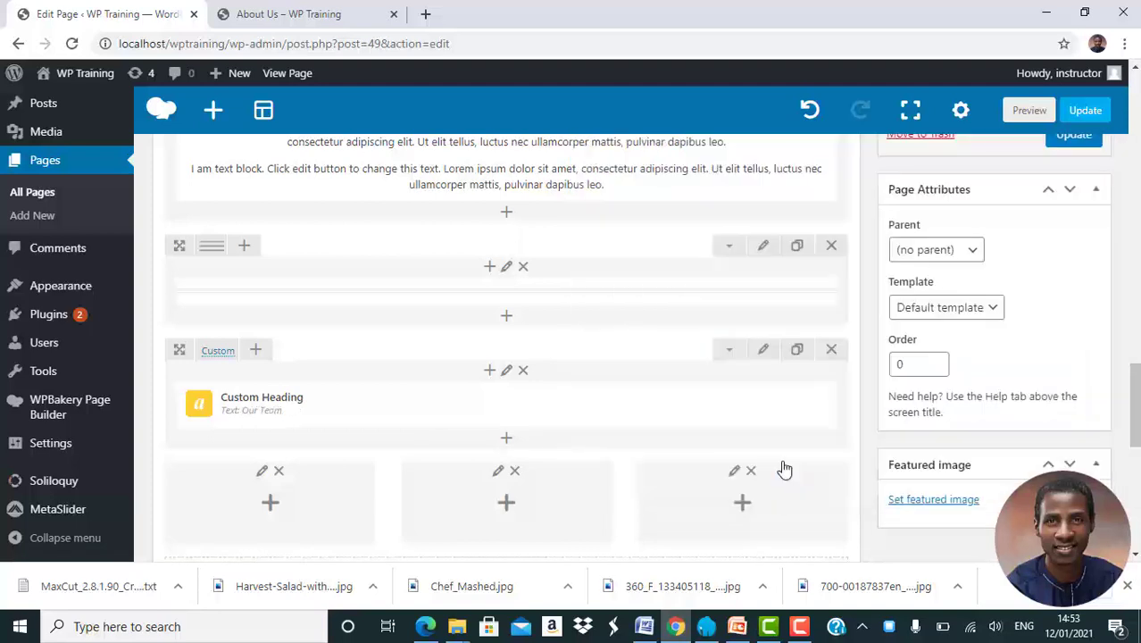
scroll(784, 468, up, 10)
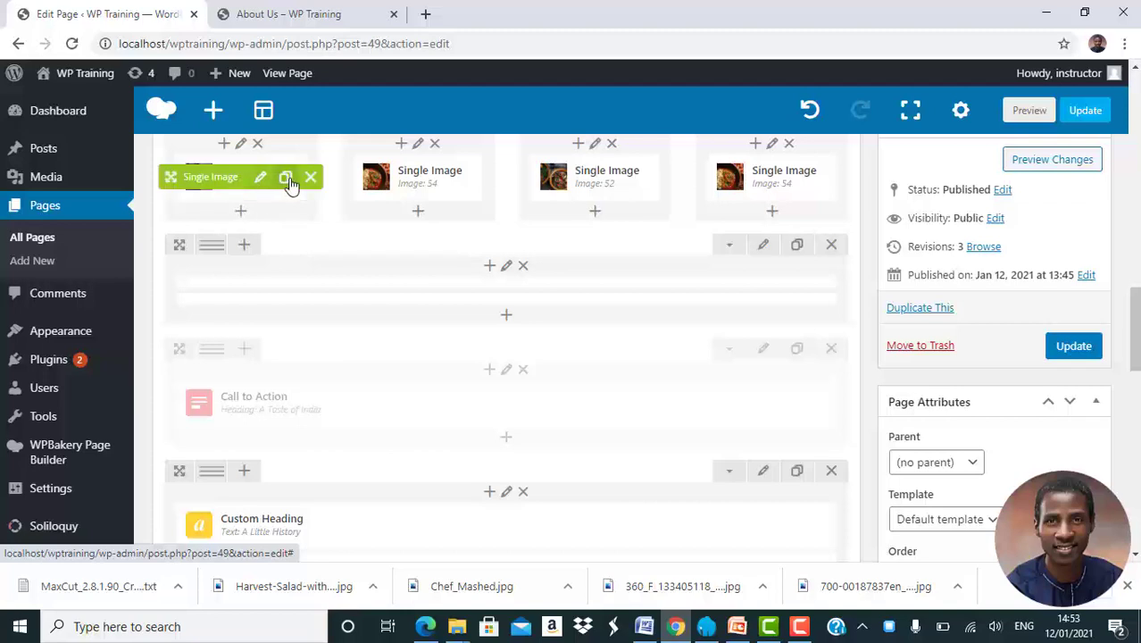
Clone a Single Image into the first team column and swap its picture for the chef photo
click(286, 178)
mouse_move(225, 233)
mouse_down()
mouse_move(286, 510)
mouse_move(272, 562)
mouse_move(290, 427)
mouse_move(281, 580)
mouse_move(280, 288)
mouse_move(245, 256)
mouse_up()
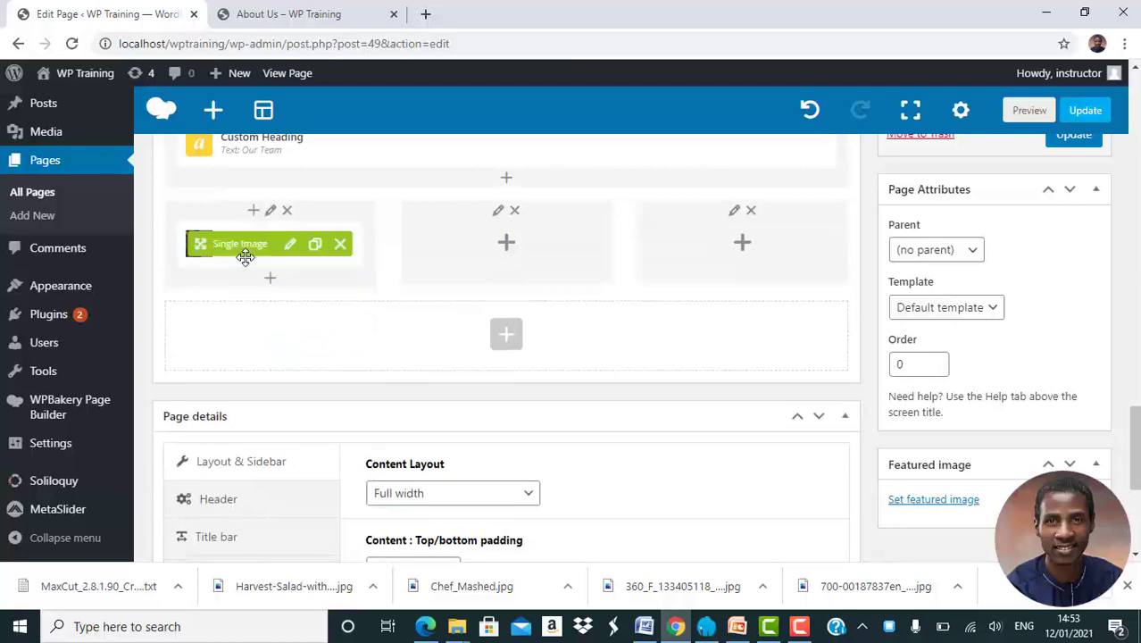
click(291, 246)
scroll(721, 370, down, 3)
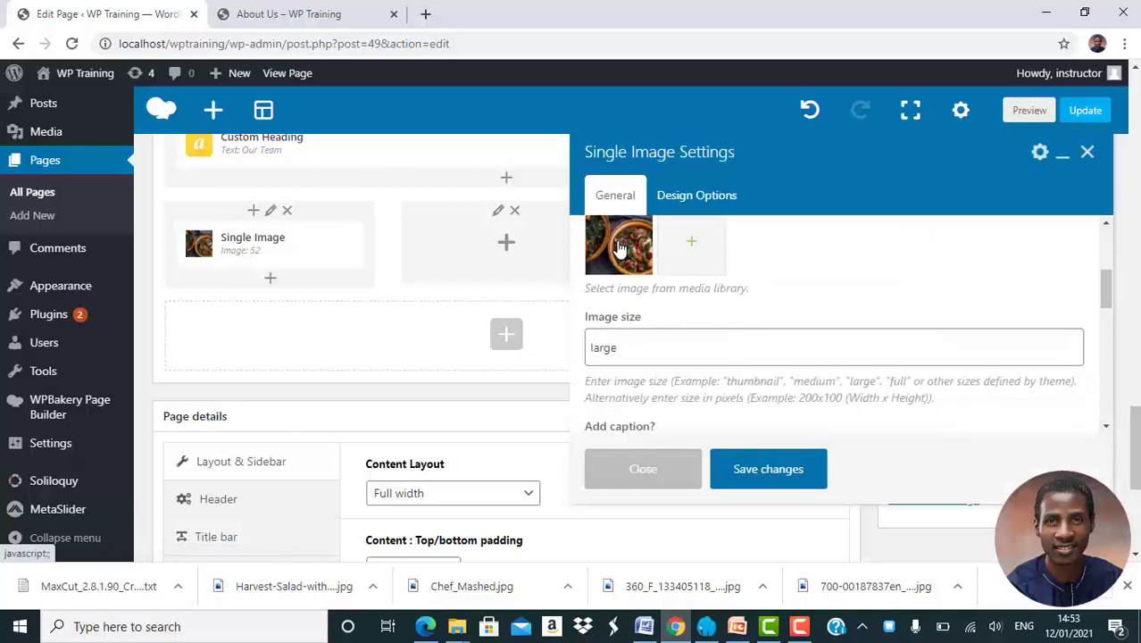
click(620, 248)
click(618, 246)
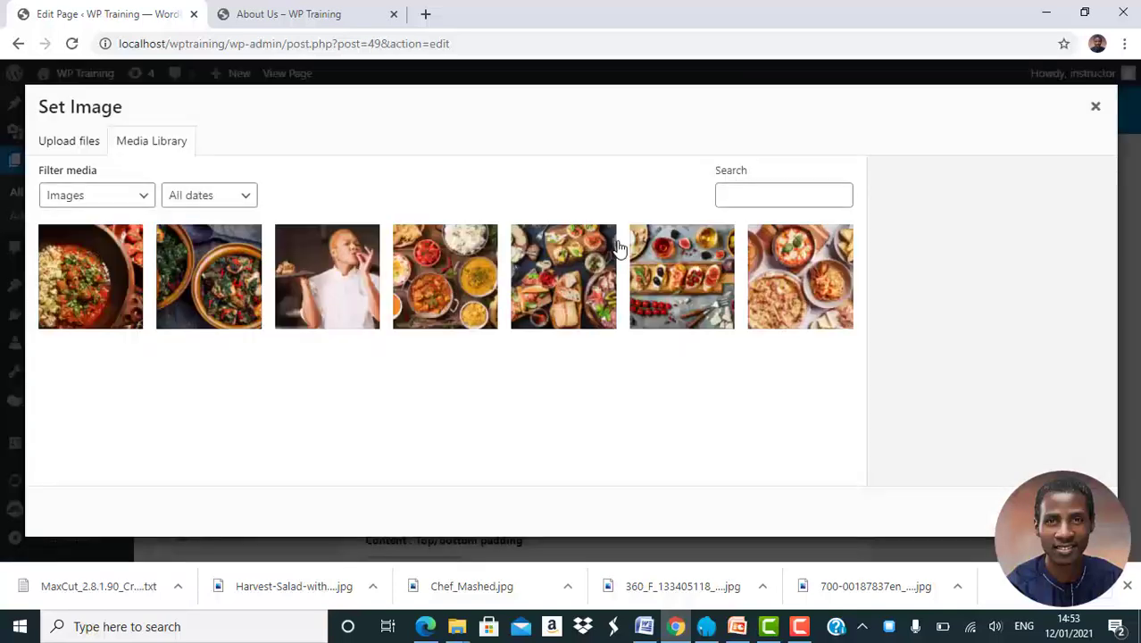
click(344, 292)
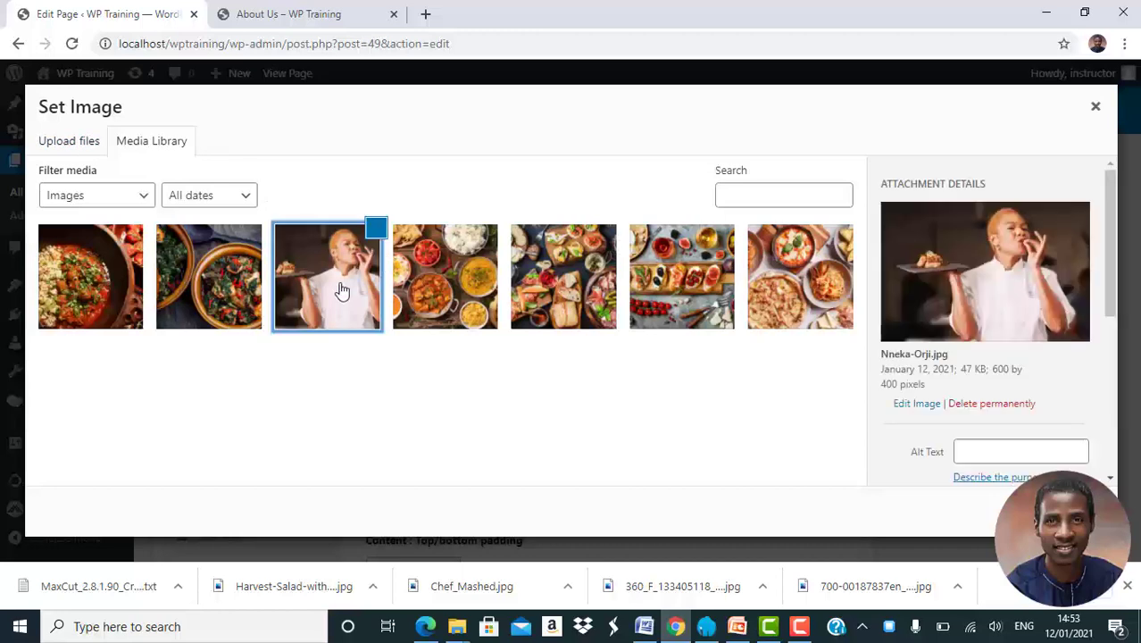
click(1067, 512)
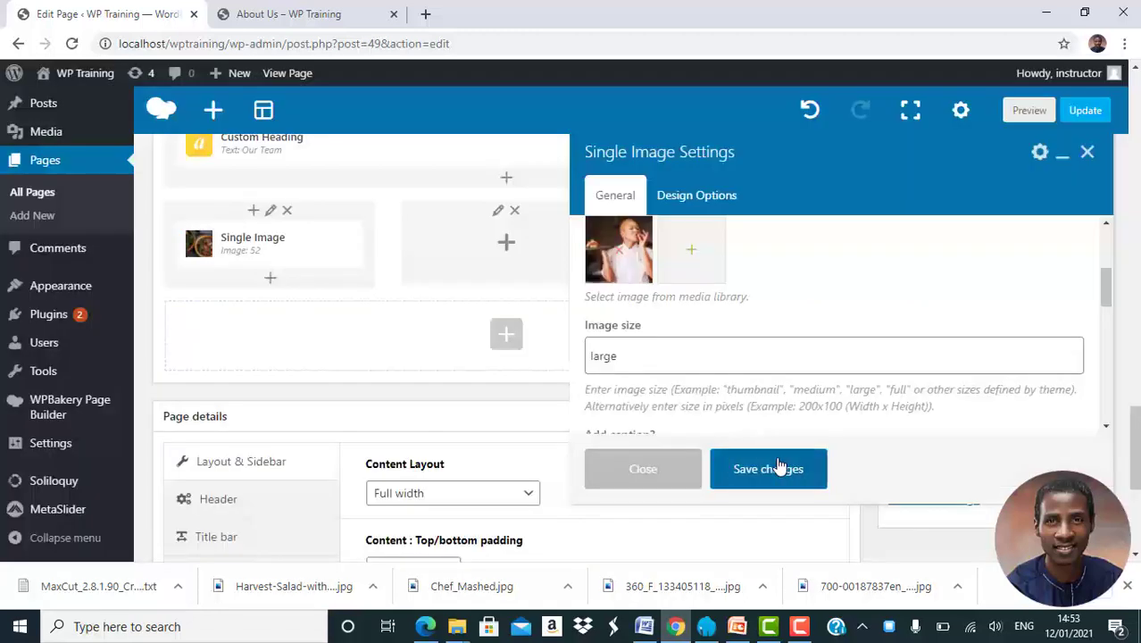
click(768, 469)
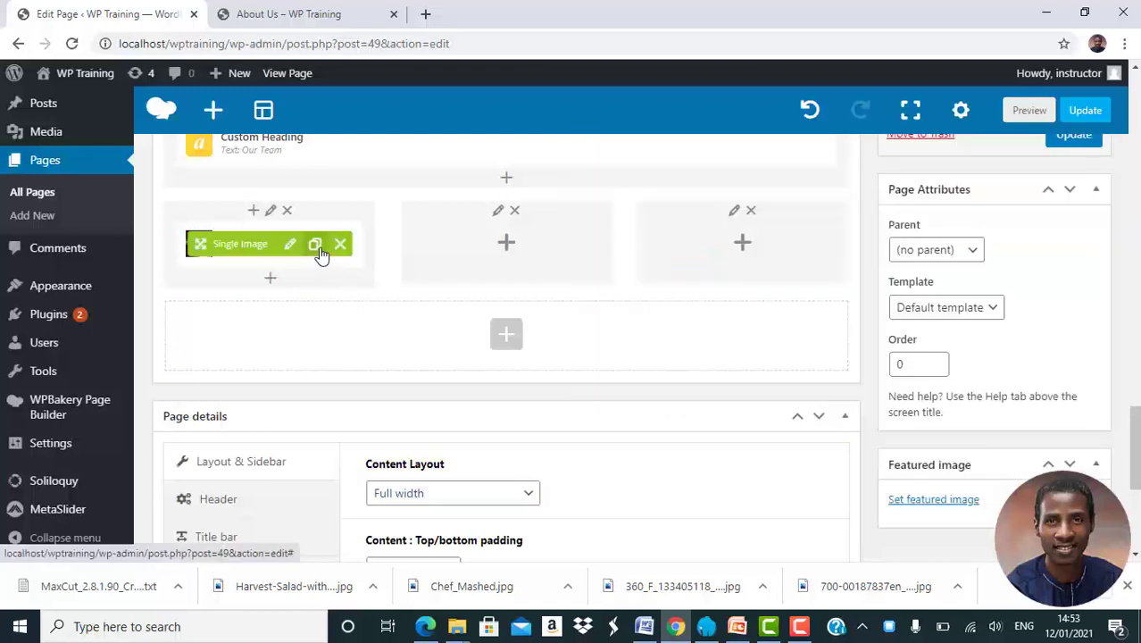
Copy the chef image element into the middle team column
click(317, 248)
mouse_move(224, 296)
mouse_down()
mouse_move(446, 239)
mouse_move(473, 247)
mouse_up()
click(529, 254)
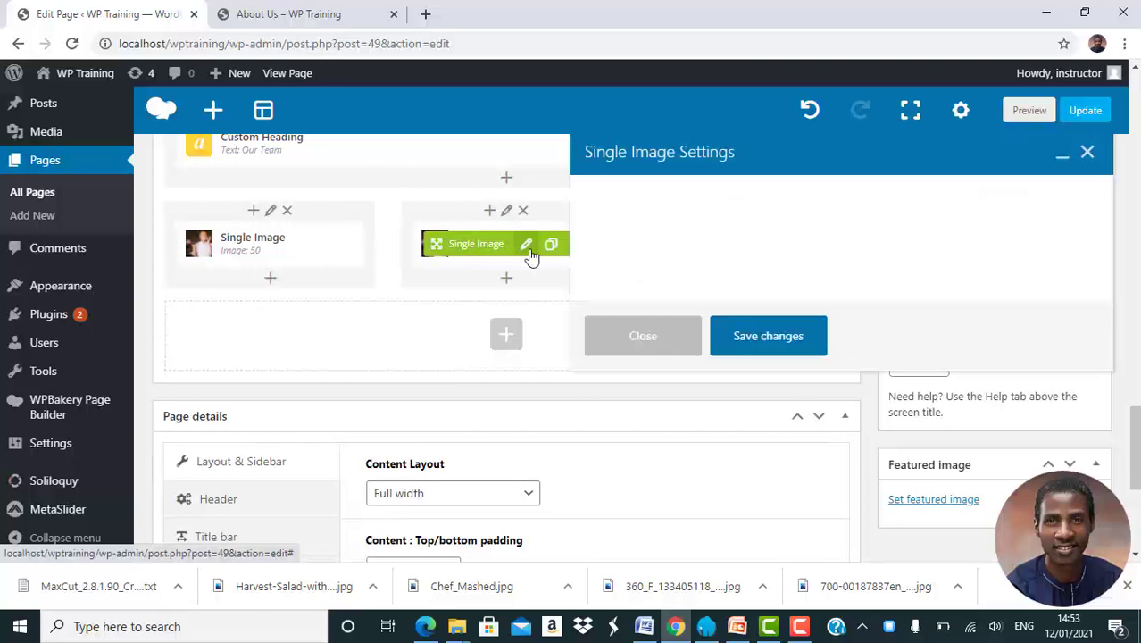
Upload the white-hat chef photo for the middle image, then copy that image into the third column
scroll(684, 258, down, 3)
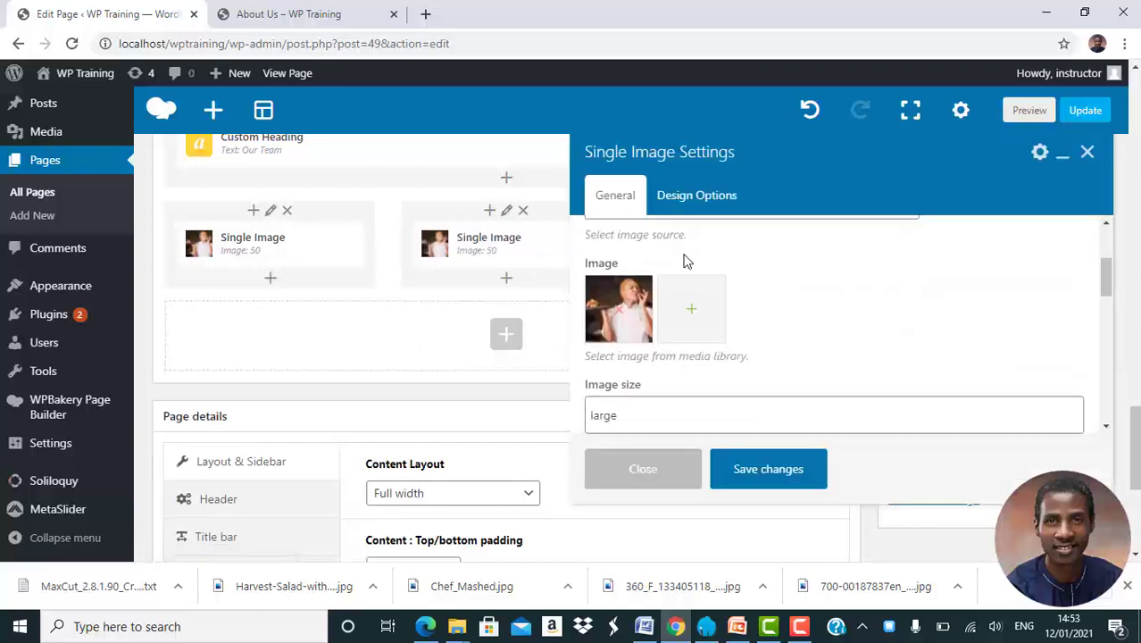
click(624, 295)
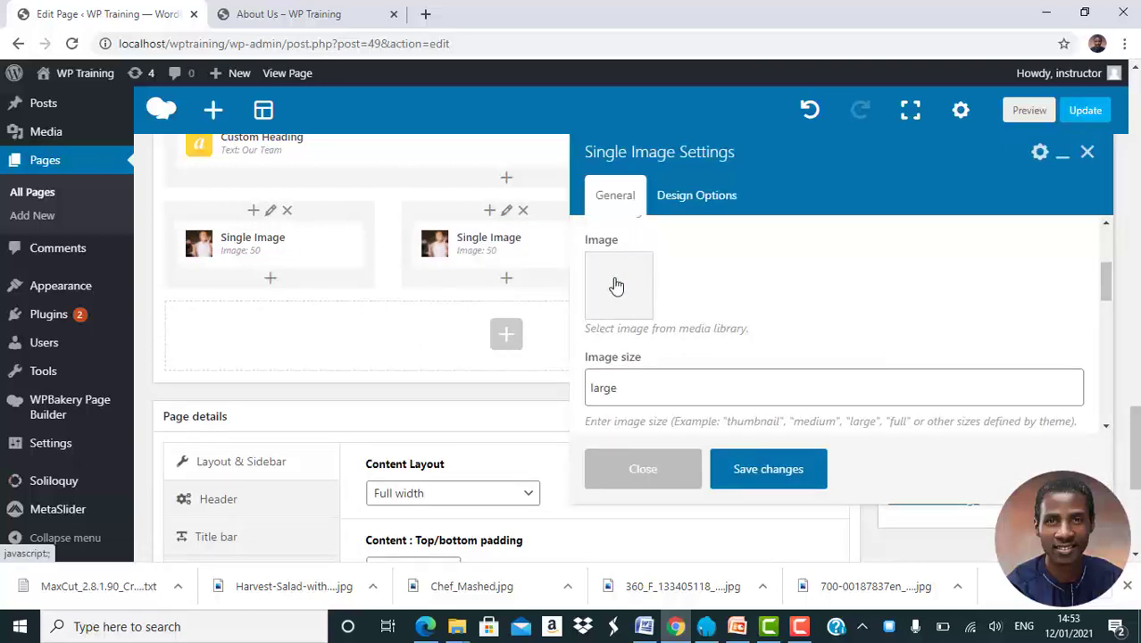
click(616, 285)
click(56, 143)
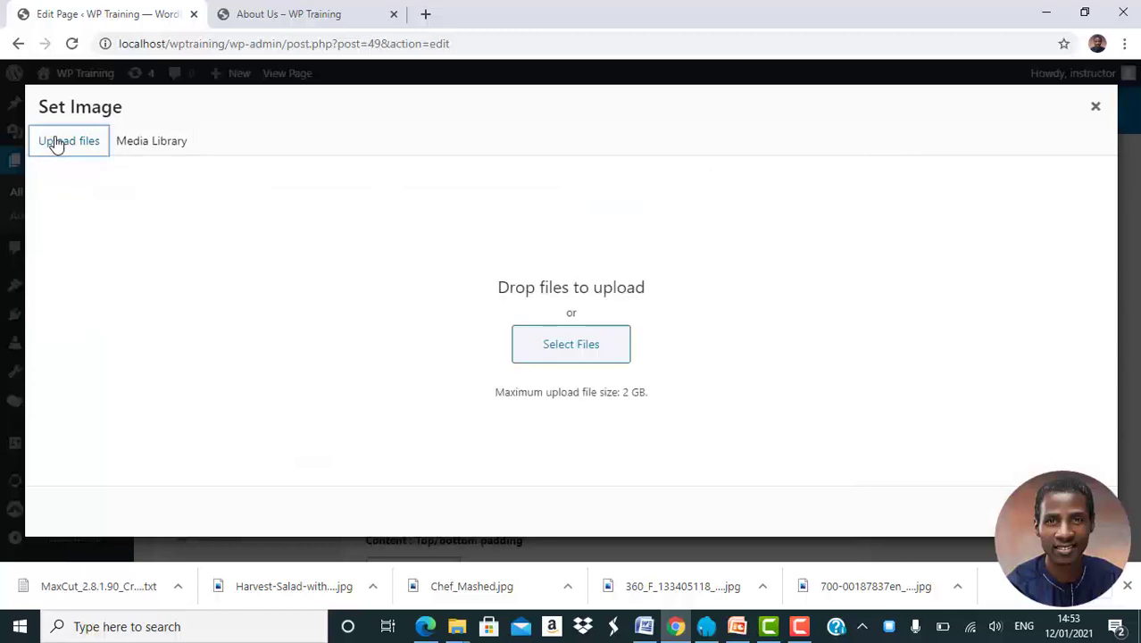
click(556, 348)
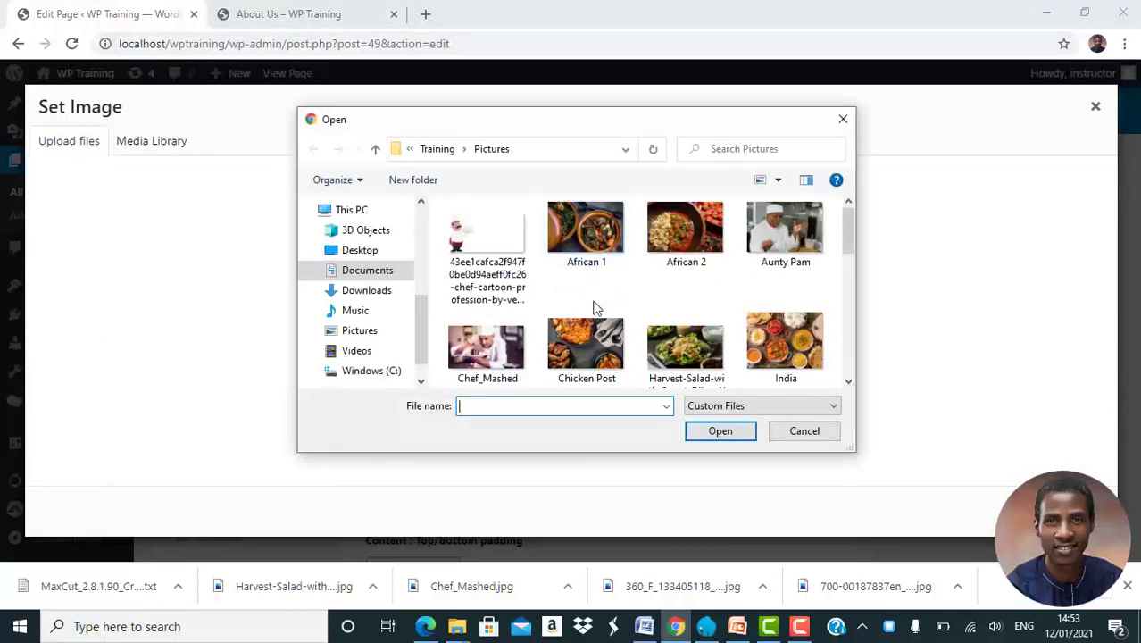
scroll(580, 321, down, 5)
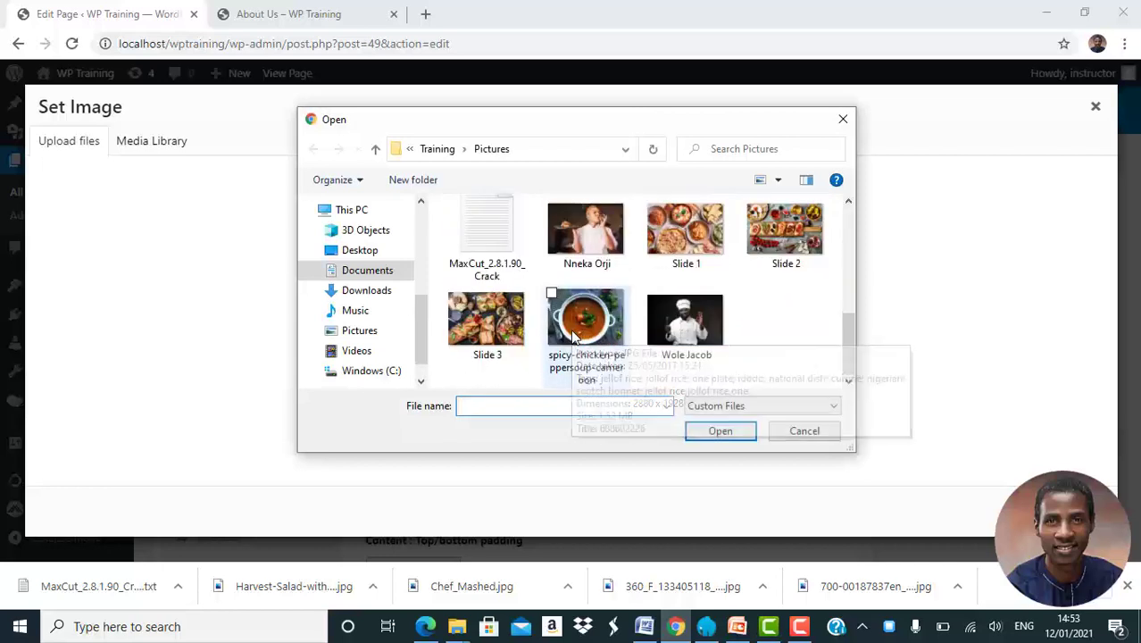
double_click(687, 334)
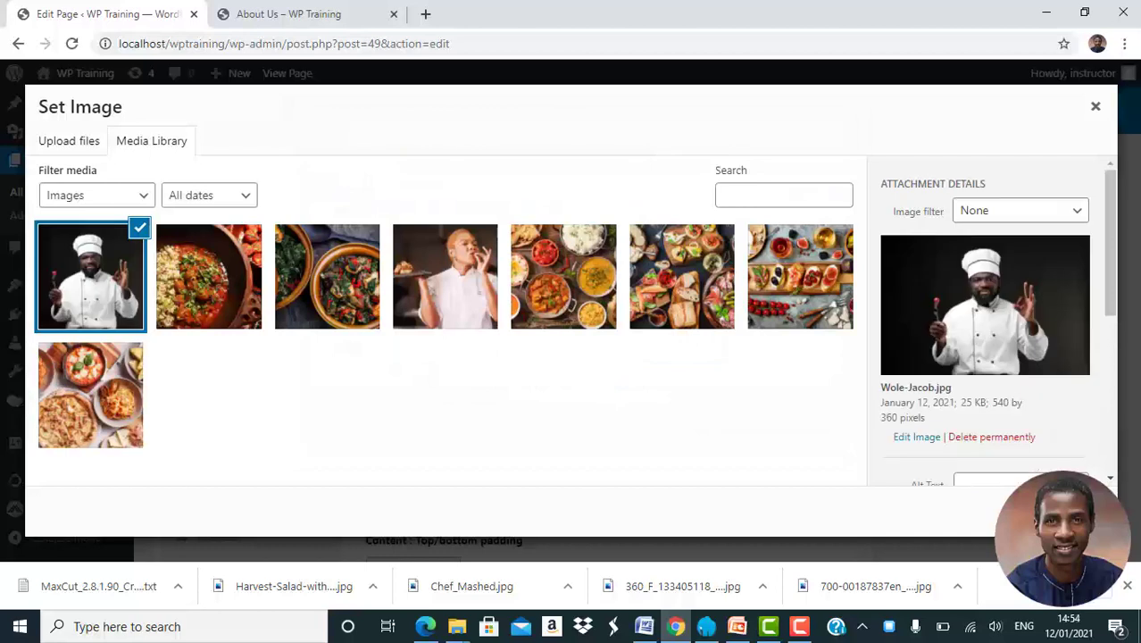
click(1067, 511)
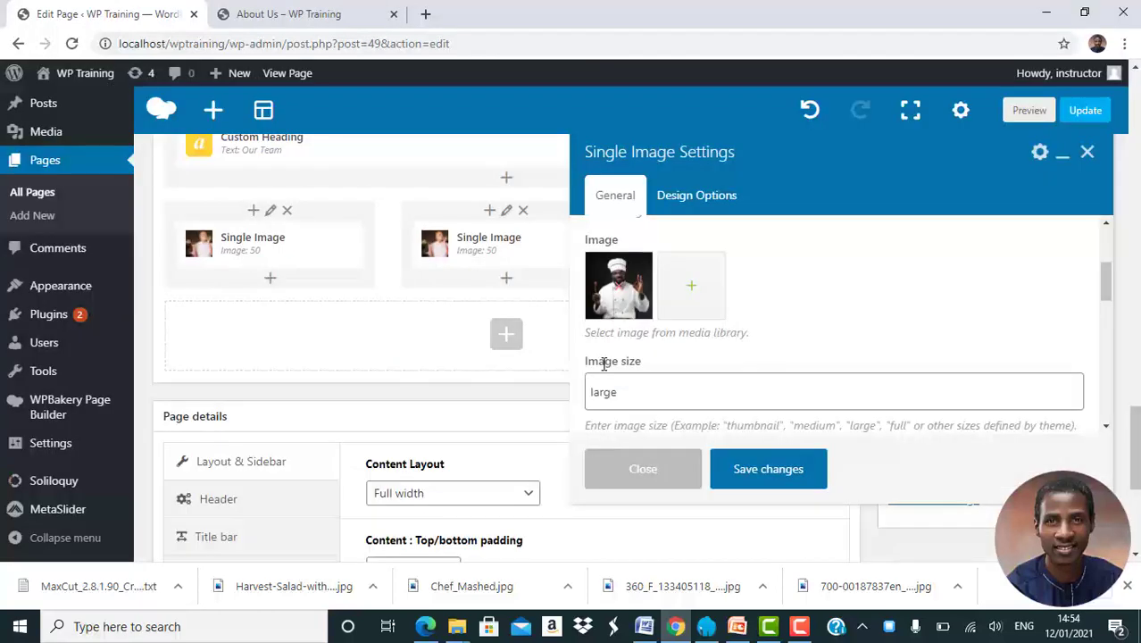
click(769, 469)
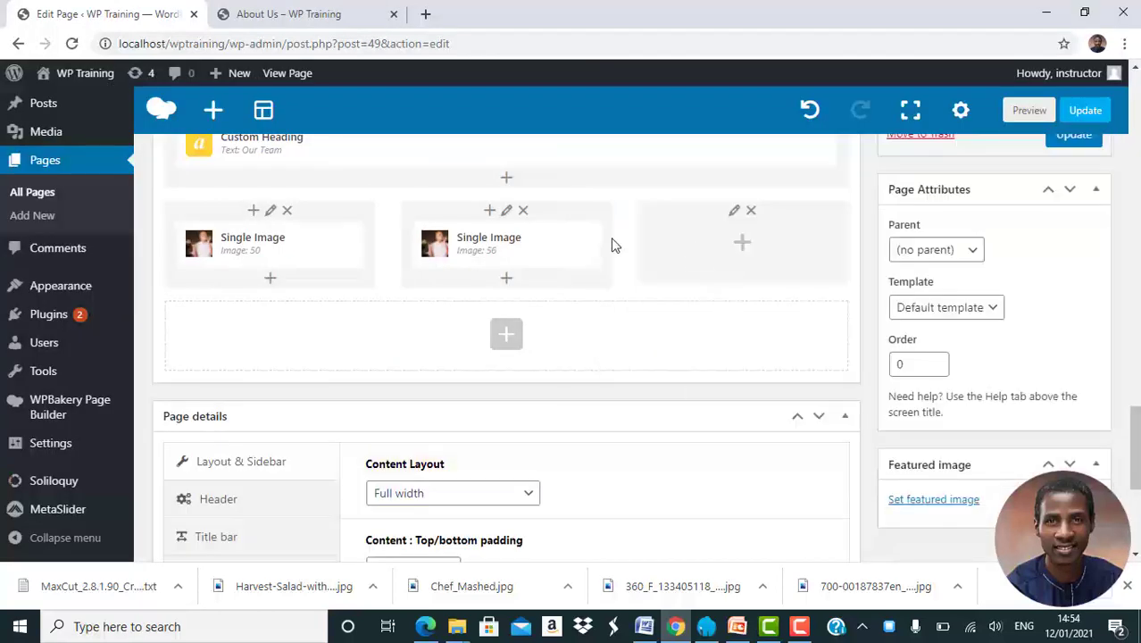
click(552, 246)
mouse_move(431, 272)
mouse_down()
mouse_move(439, 293)
mouse_move(702, 244)
mouse_up()
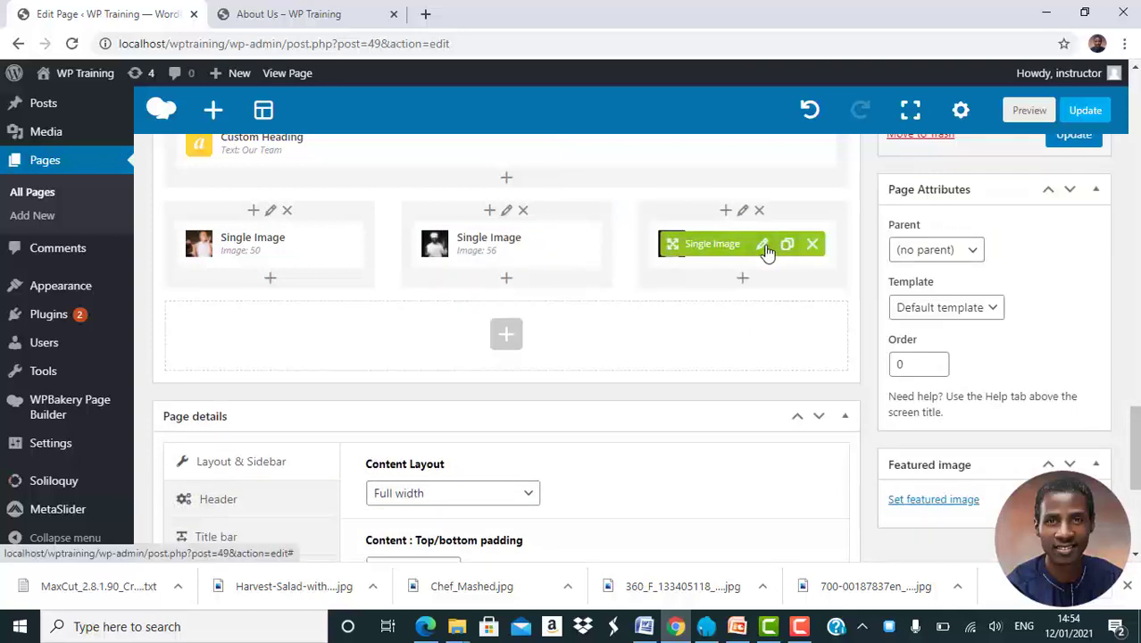
Upload the kitchen chef photo for the third column's image and update the About Us page
click(764, 246)
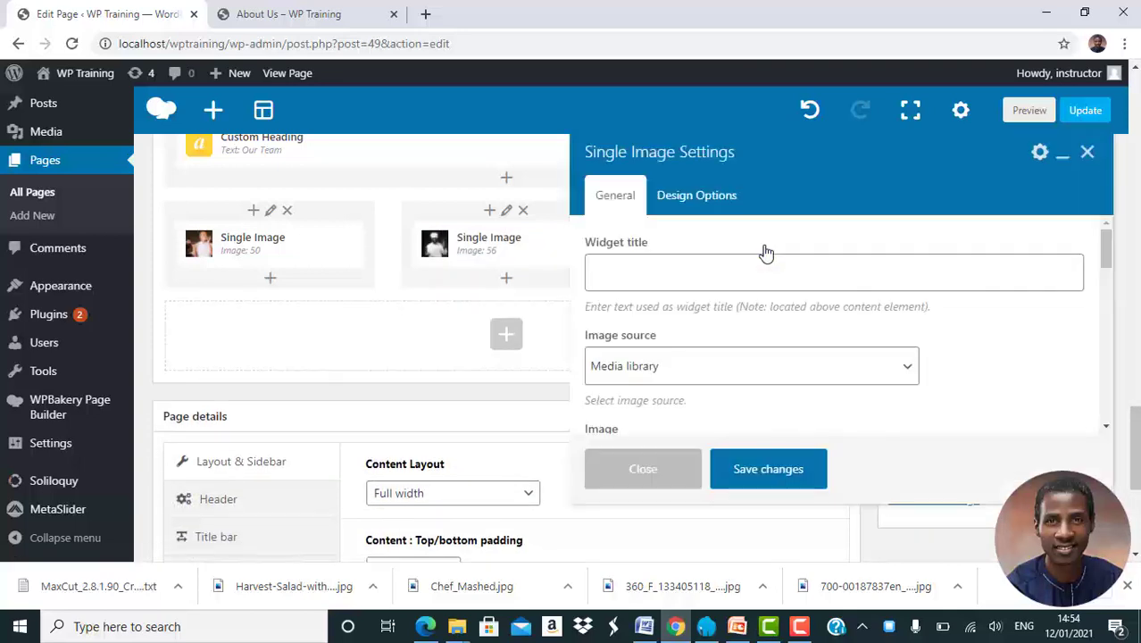
scroll(764, 252, down, 2)
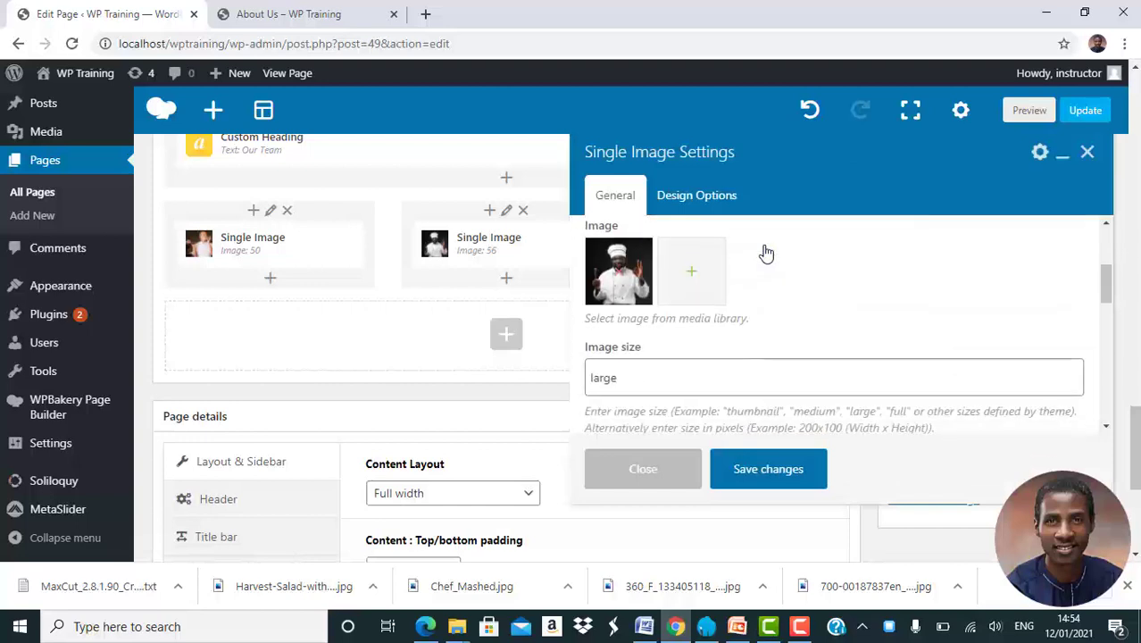
click(623, 276)
click(622, 276)
click(89, 148)
click(575, 352)
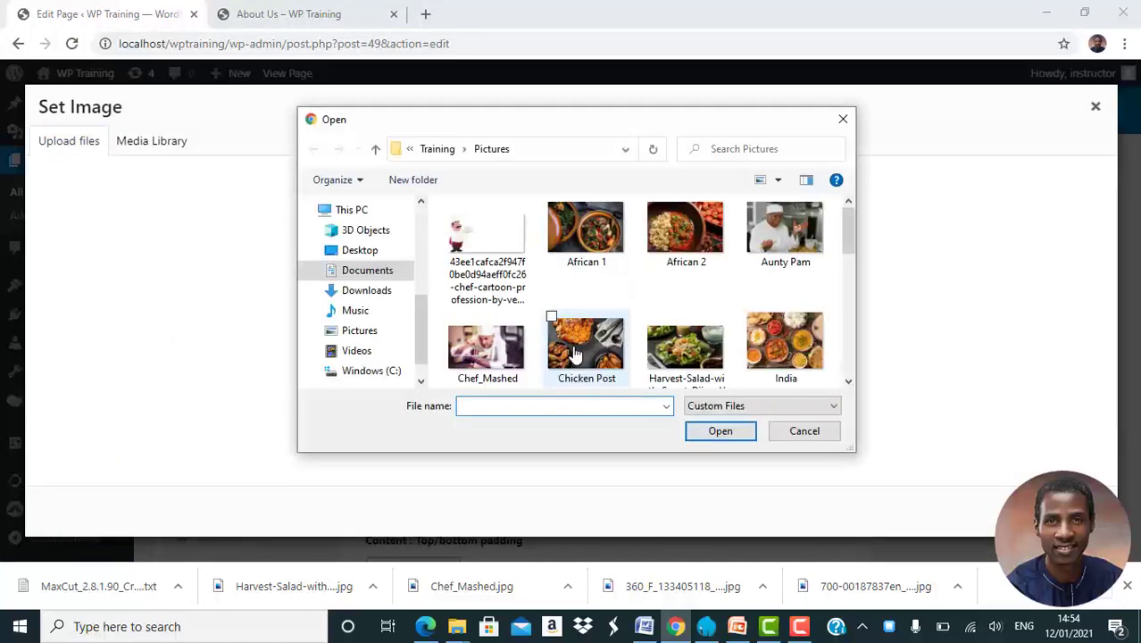
double_click(782, 236)
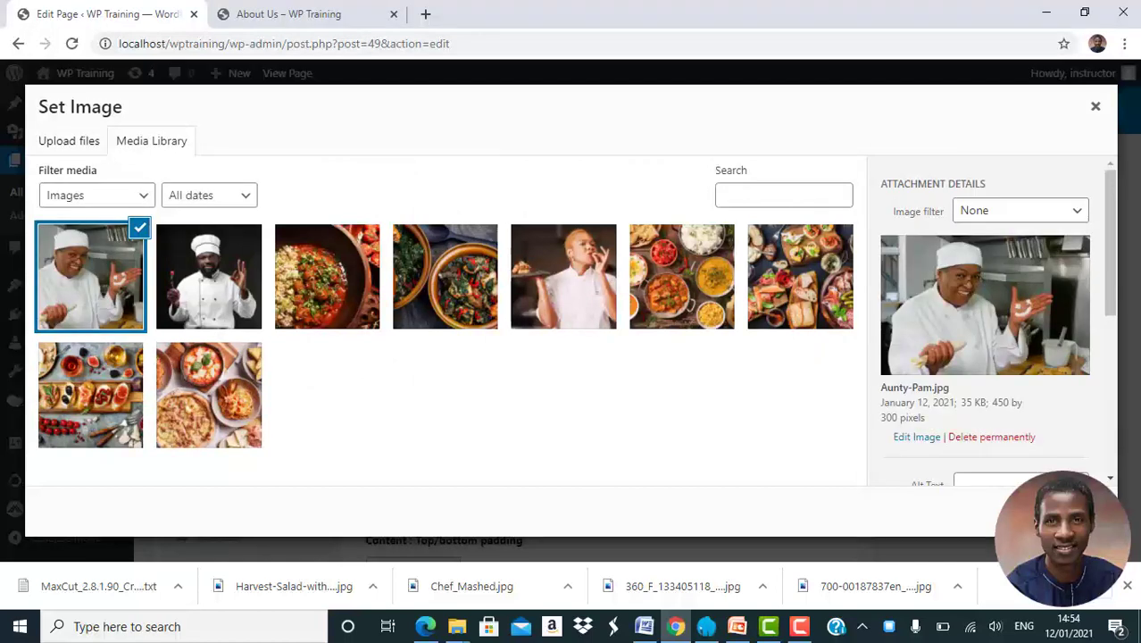
click(1064, 512)
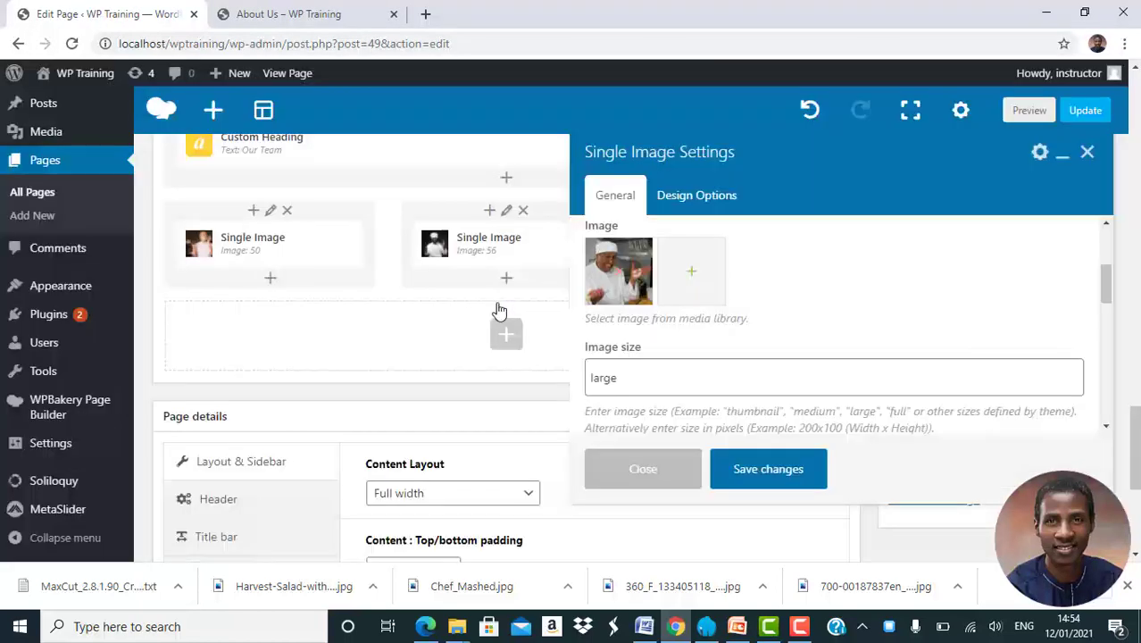
click(760, 473)
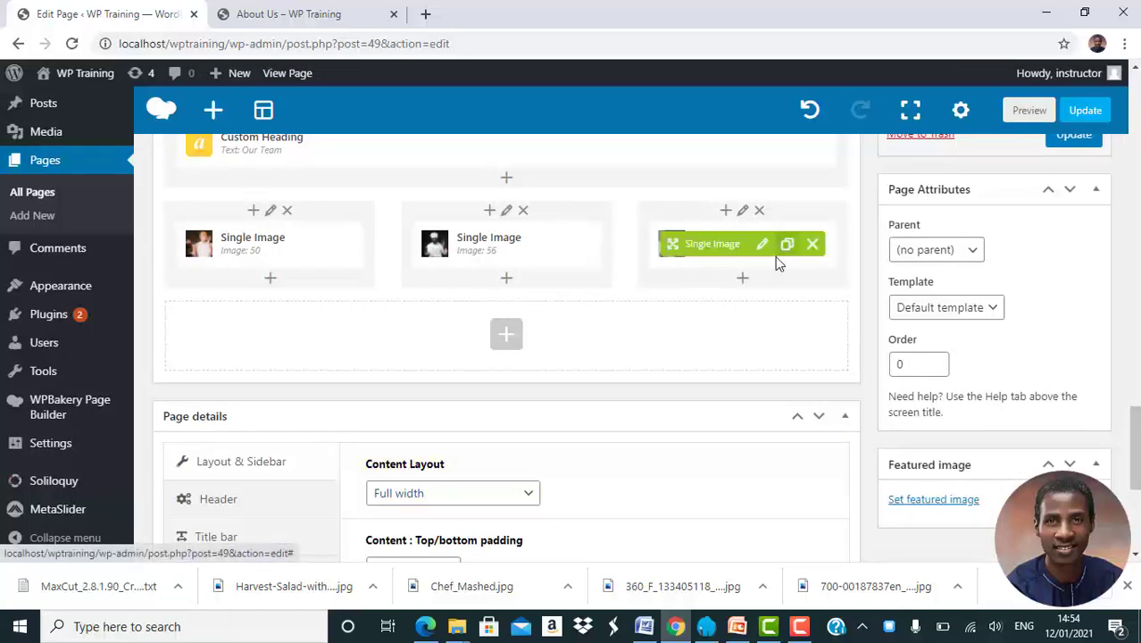
scroll(777, 250, up, 1)
click(1080, 204)
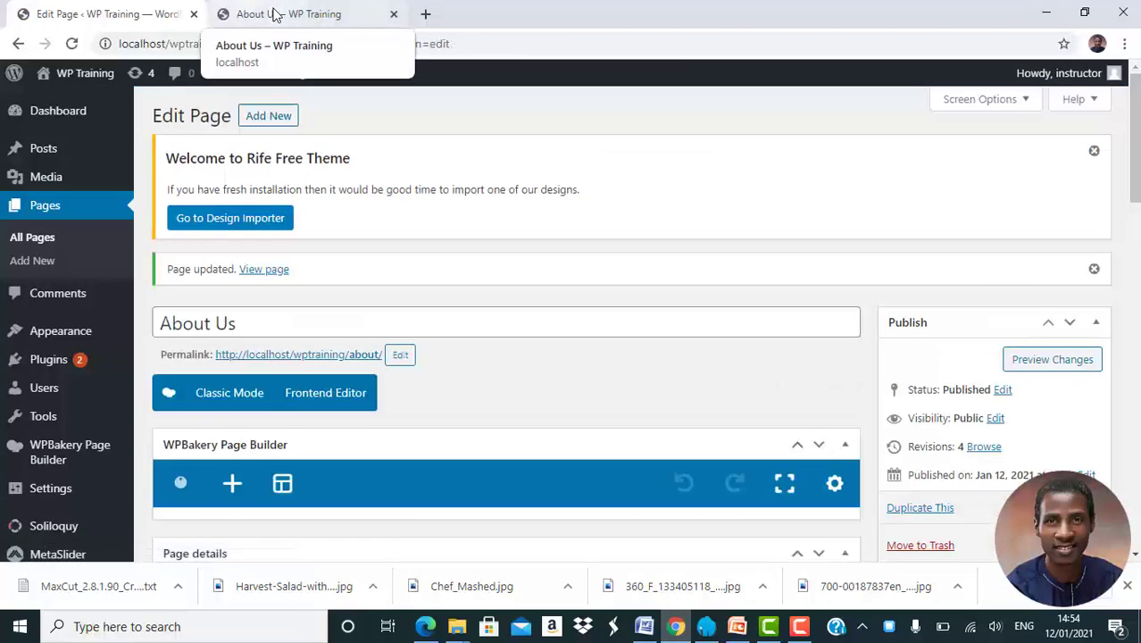
click(275, 15)
click(73, 44)
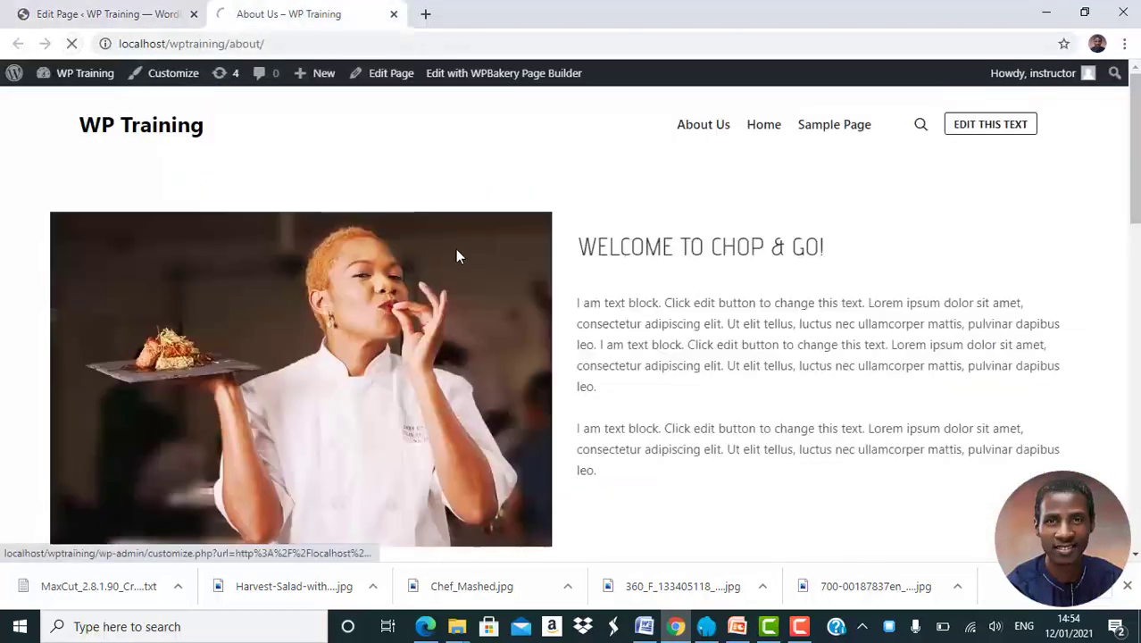
scroll(456, 250, down, 8)
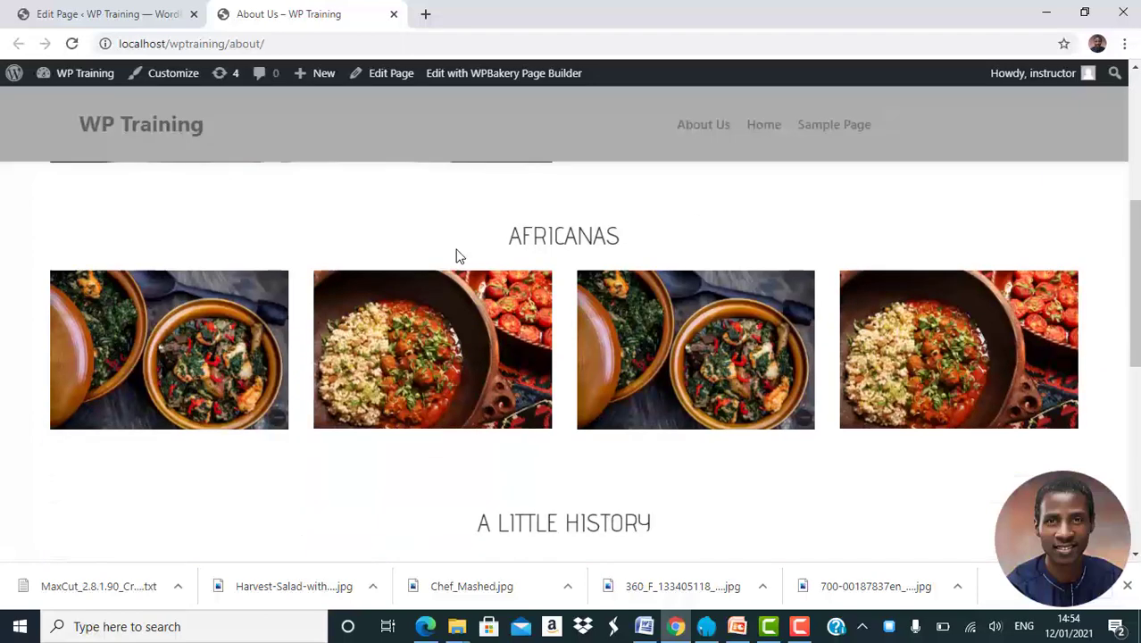
scroll(456, 254, down, 1)
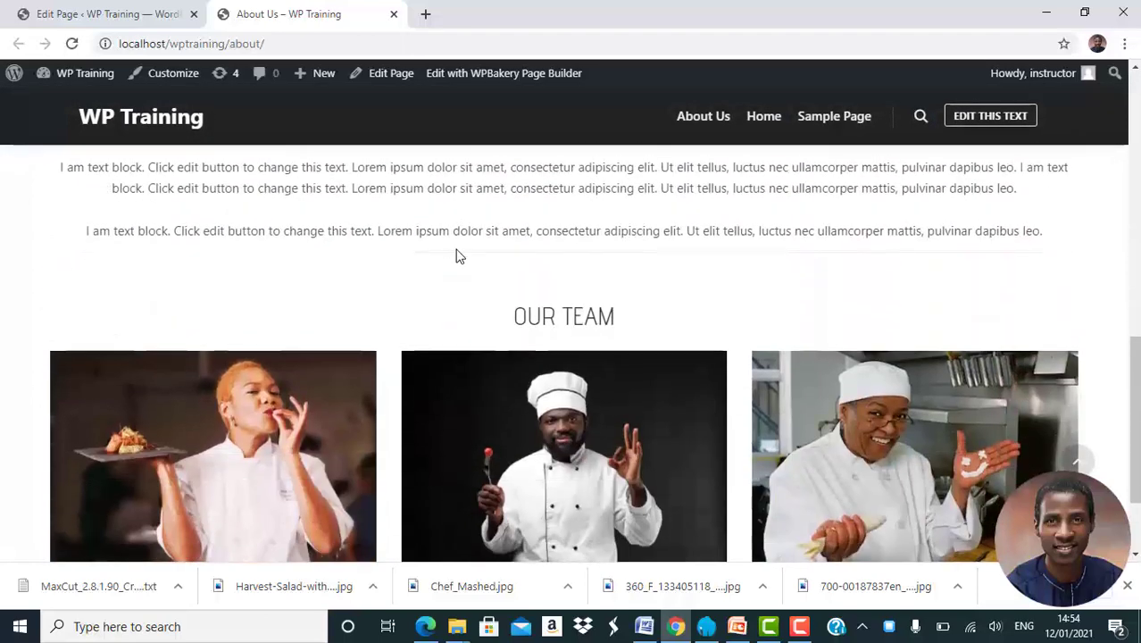
scroll(457, 256, down, 1)
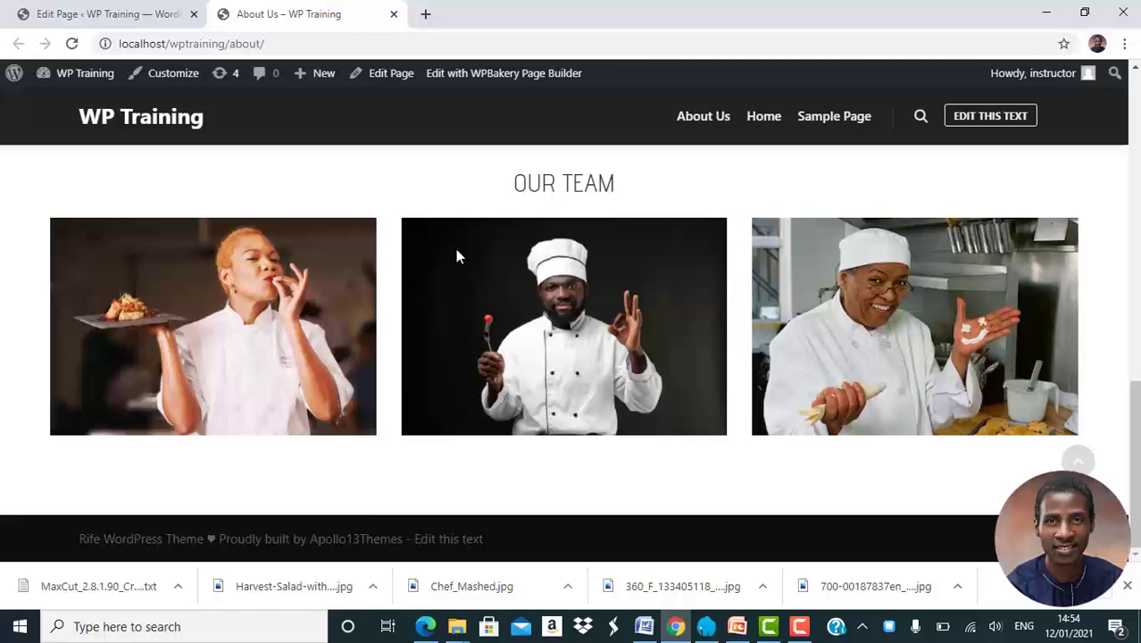
click(107, 11)
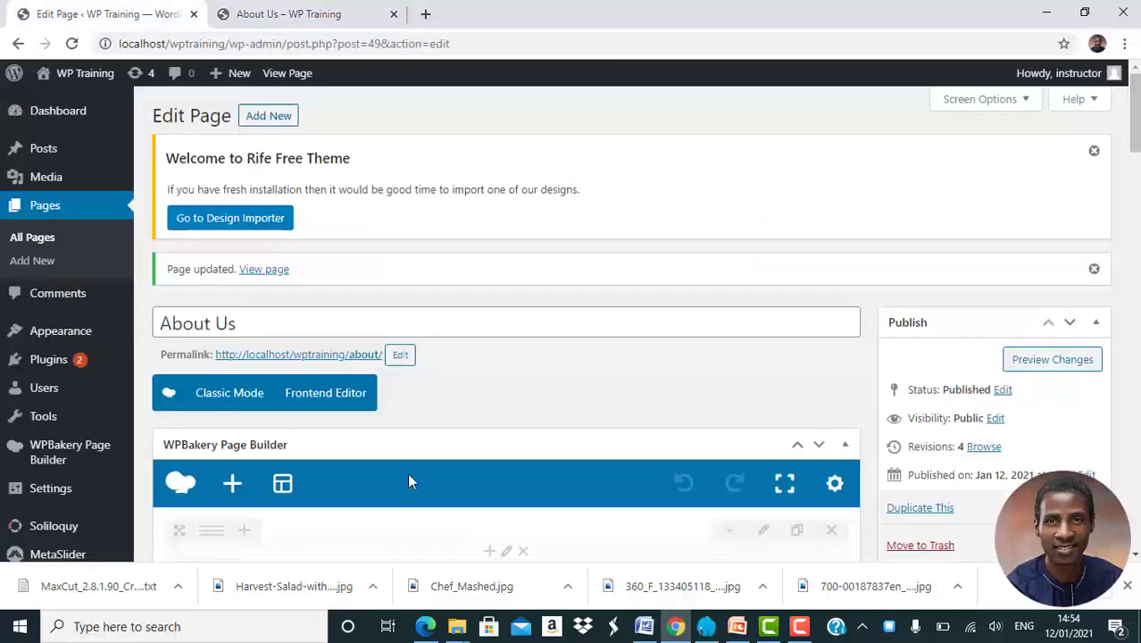
Copy the Our Team heading under the first chef photo and replace its text with the first chef's name
scroll(409, 474, down, 5)
scroll(408, 475, down, 5)
scroll(408, 474, up, 3)
scroll(408, 475, down, 7)
scroll(408, 480, down, 3)
scroll(410, 481, up, 1)
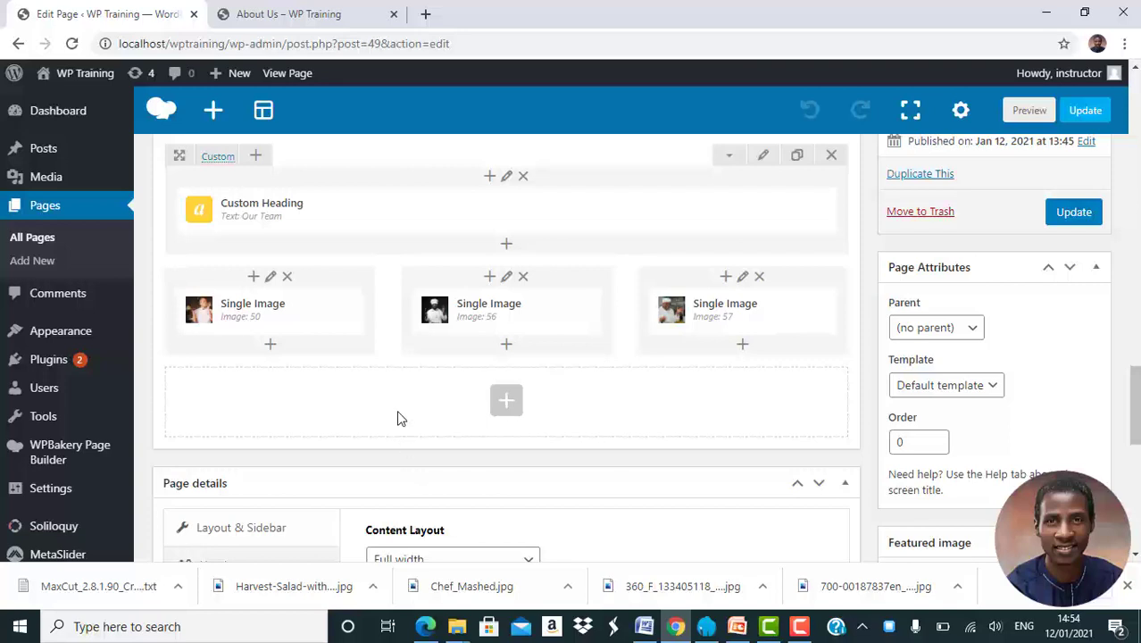
mouse_move(624, 203)
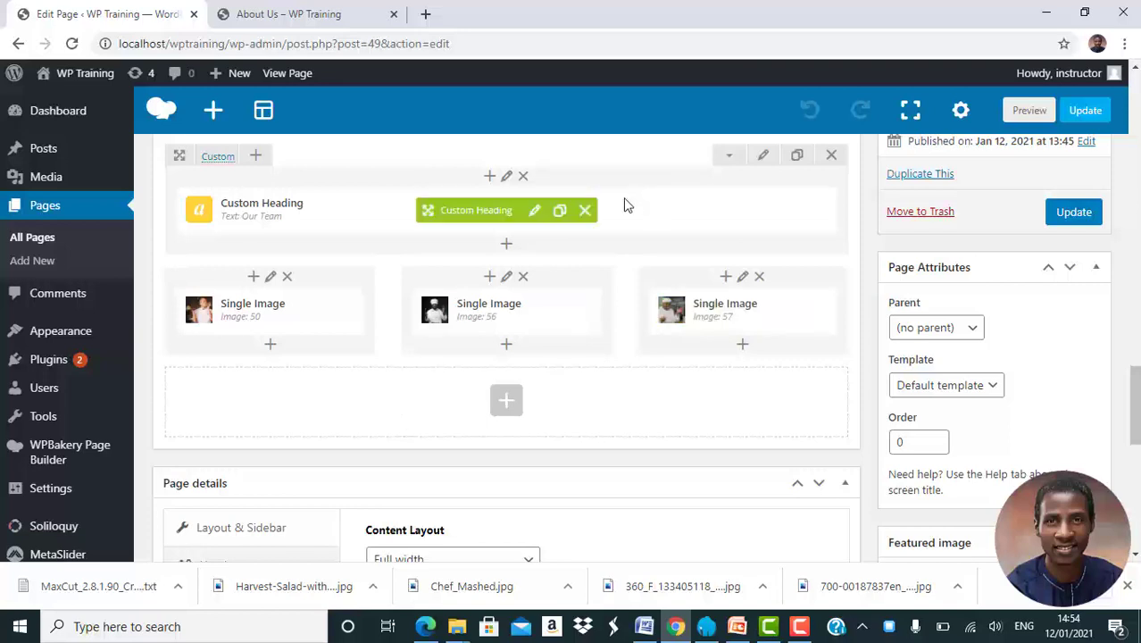
click(560, 216)
drag(484, 259, 244, 373)
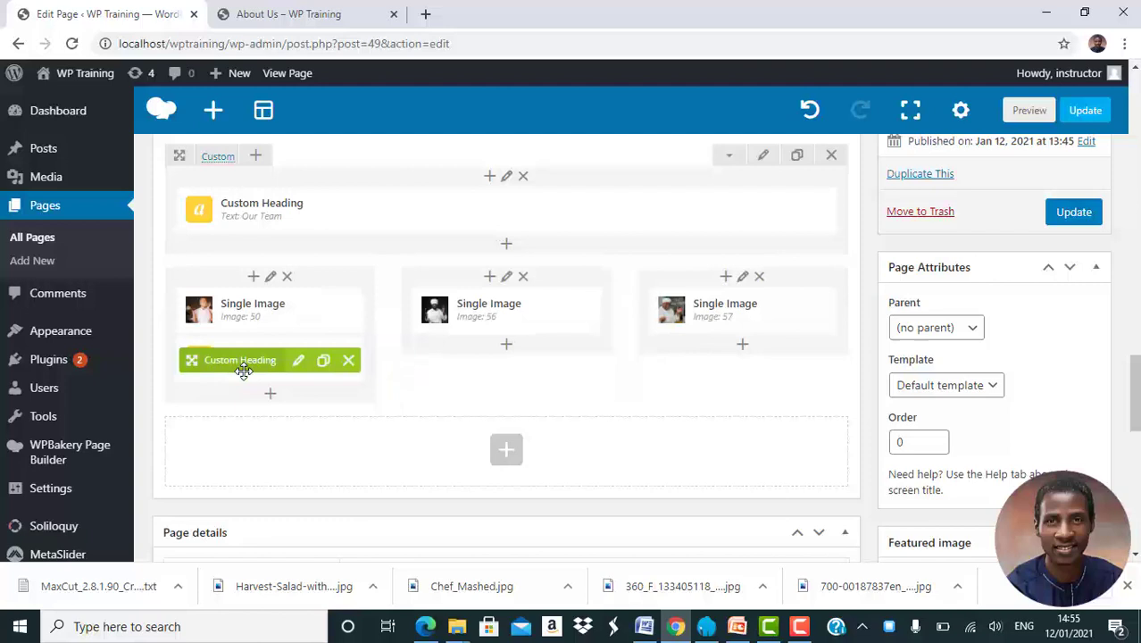
click(300, 363)
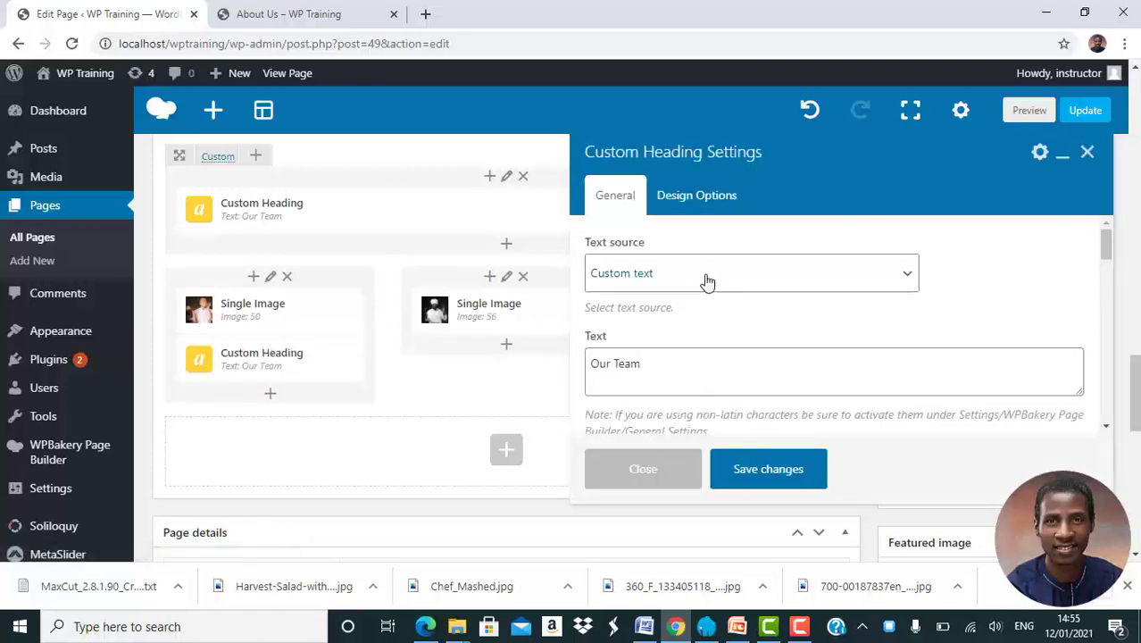
click(681, 370)
key(ctrl+a)
text(N)
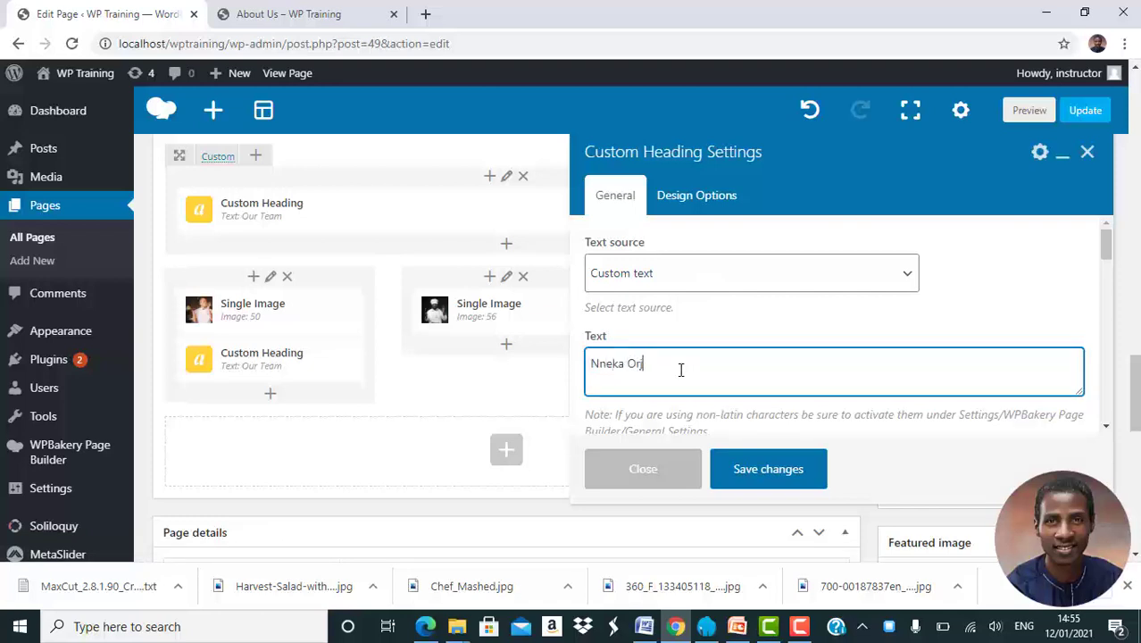
click(750, 469)
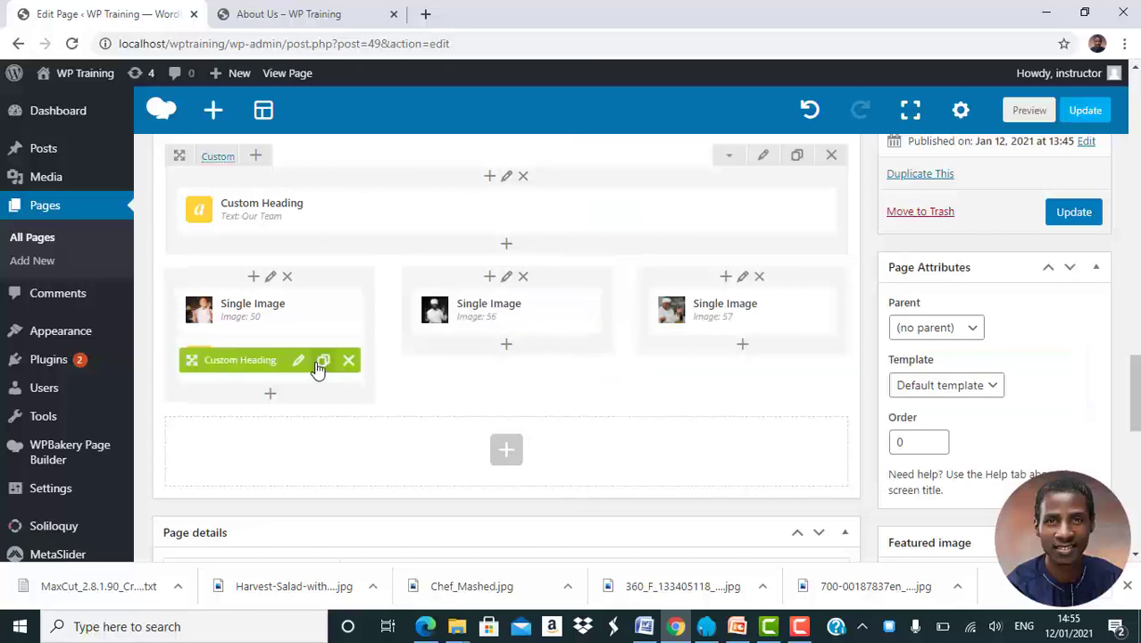
Copy that name heading under the middle photo and change it to the second chef's name
click(318, 368)
drag(250, 400, 459, 378)
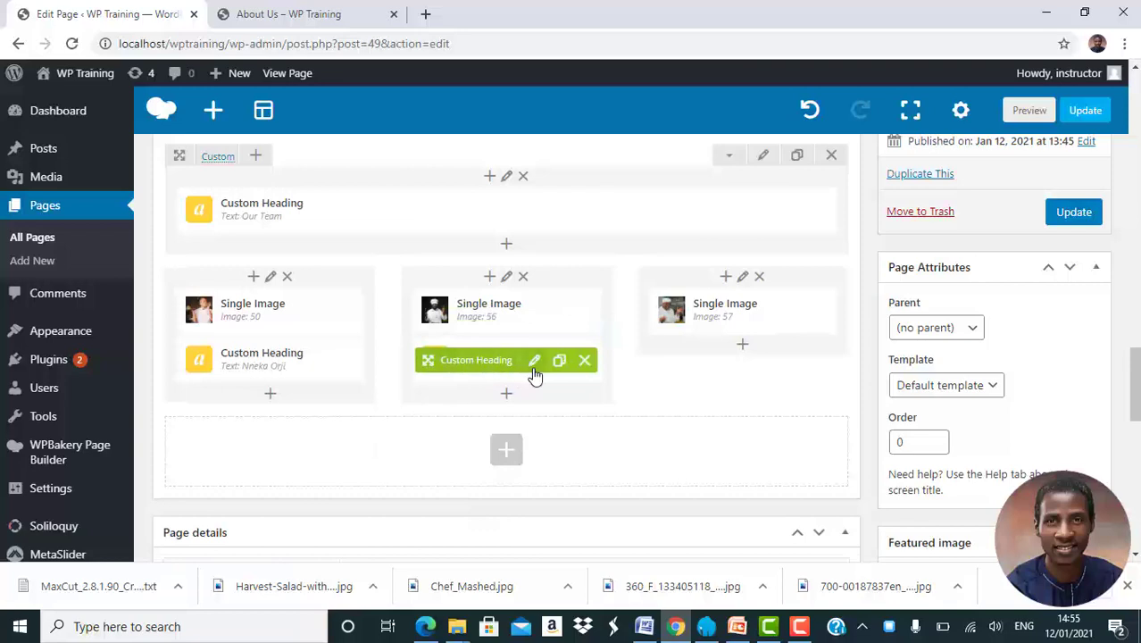
click(533, 366)
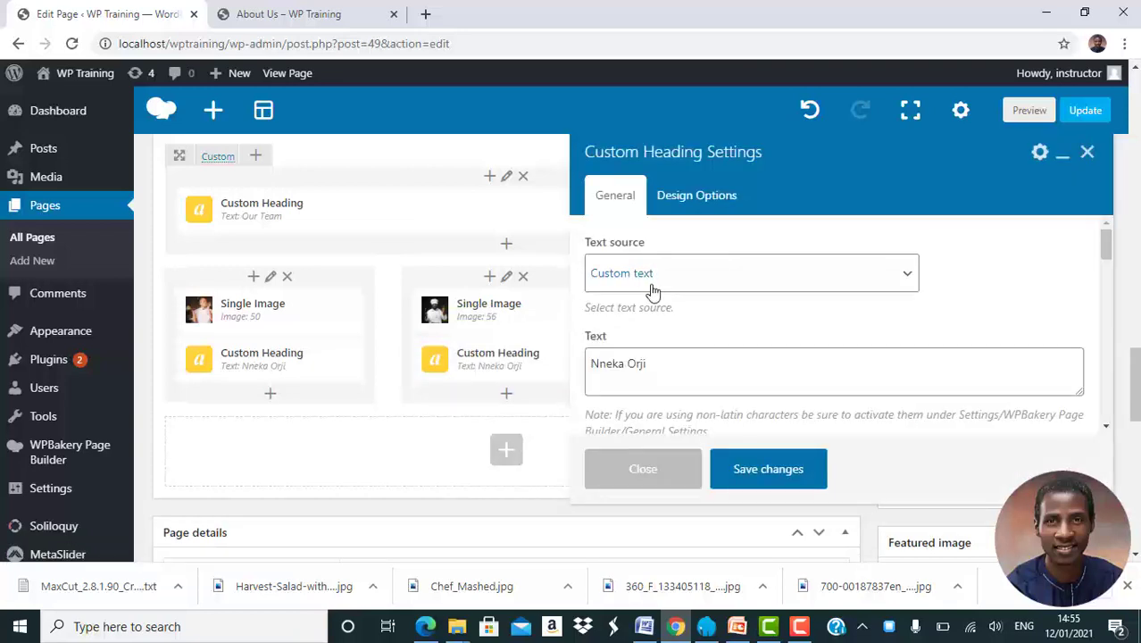
triple_click(672, 359)
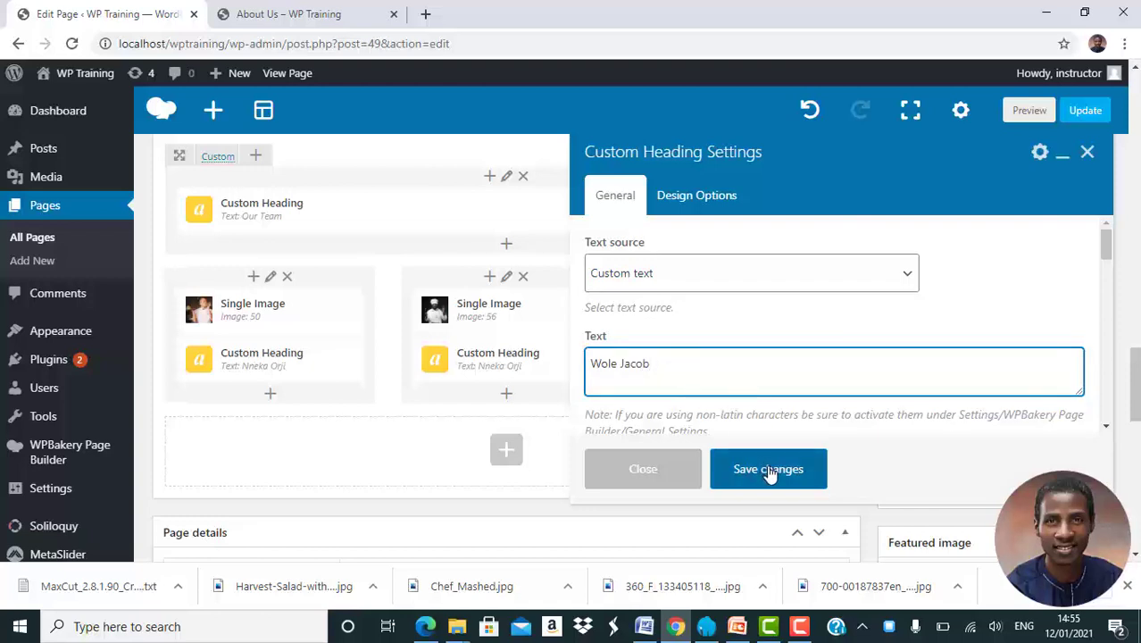
click(768, 469)
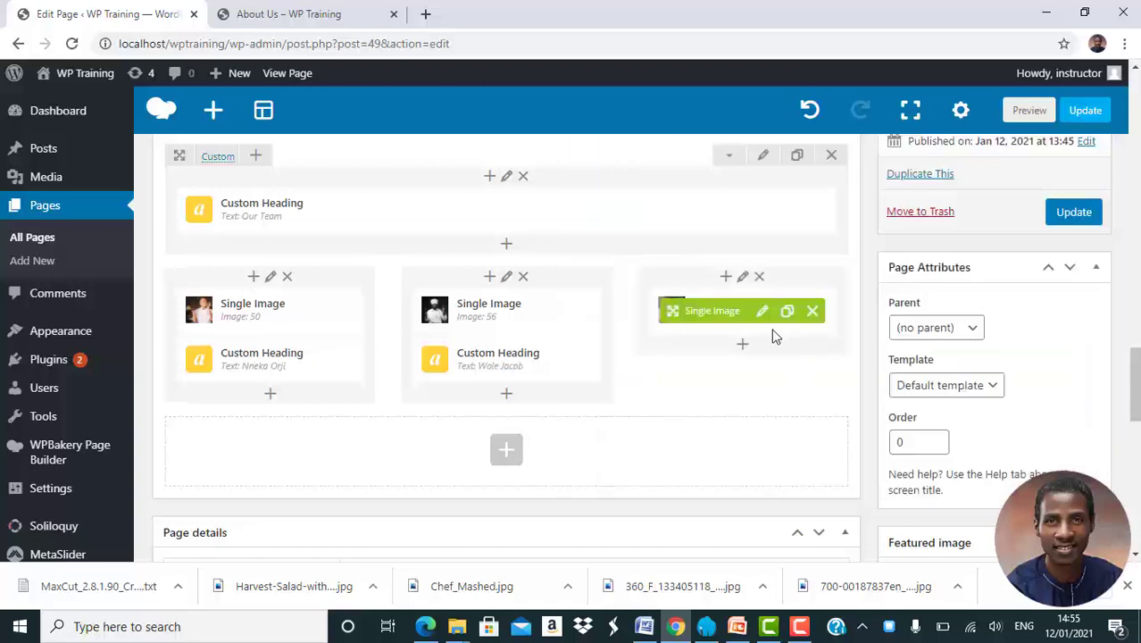
Copy the name heading into the third column and enter the third chef's name
click(560, 375)
mouse_move(479, 407)
mouse_down()
mouse_move(701, 355)
mouse_move(706, 337)
mouse_move(699, 393)
mouse_move(696, 362)
mouse_up()
click(772, 361)
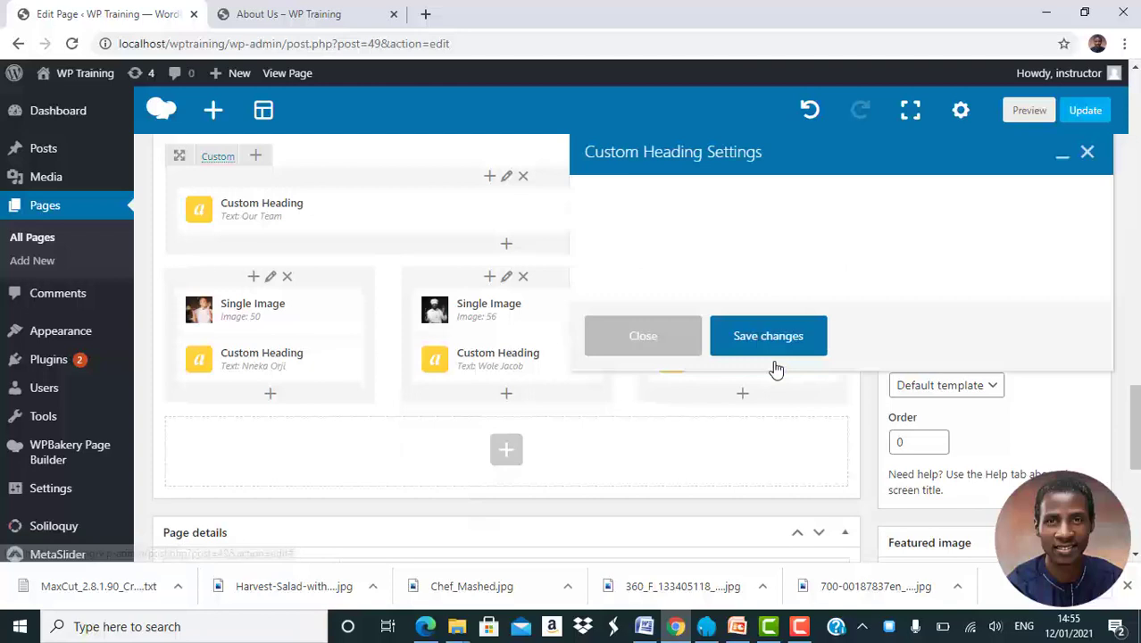
triple_click(670, 361)
text(Aunty)
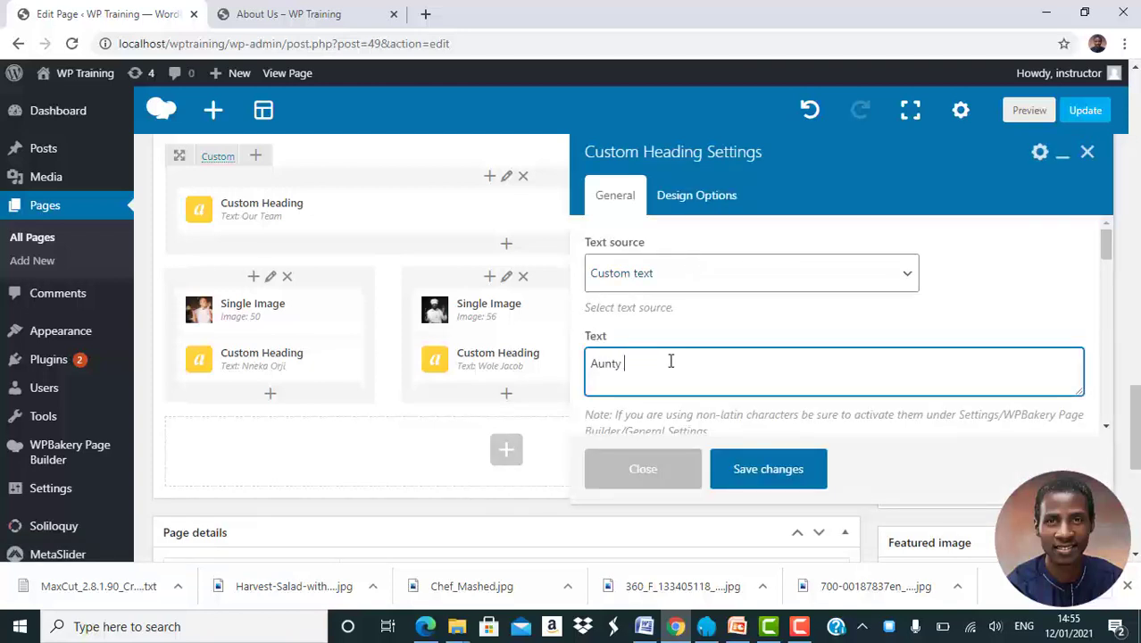
text( Pam)
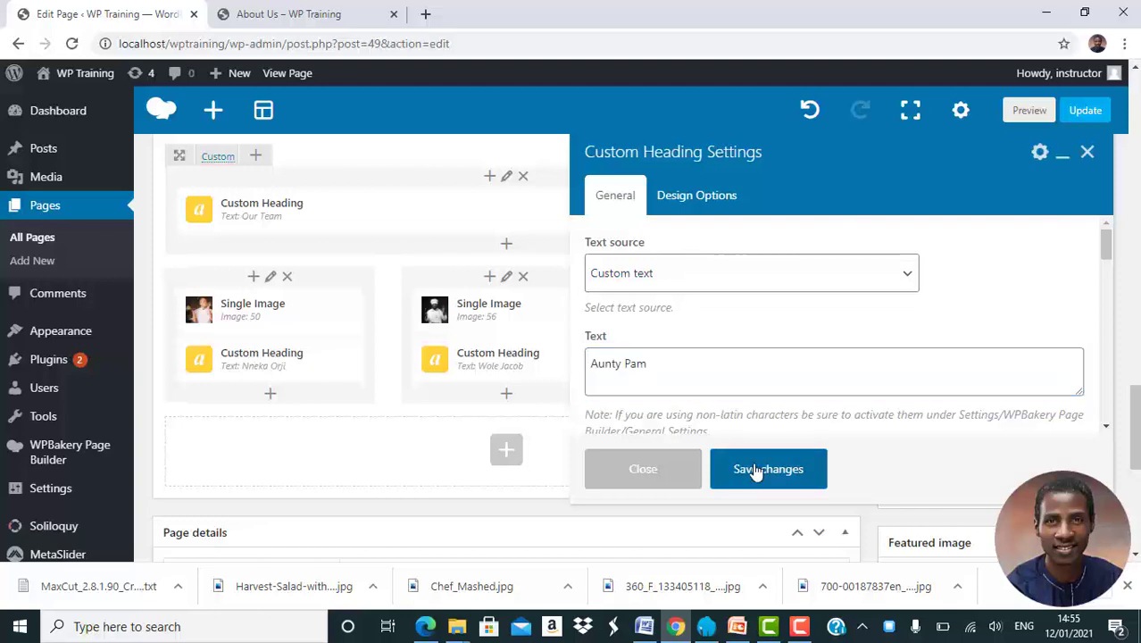
click(755, 471)
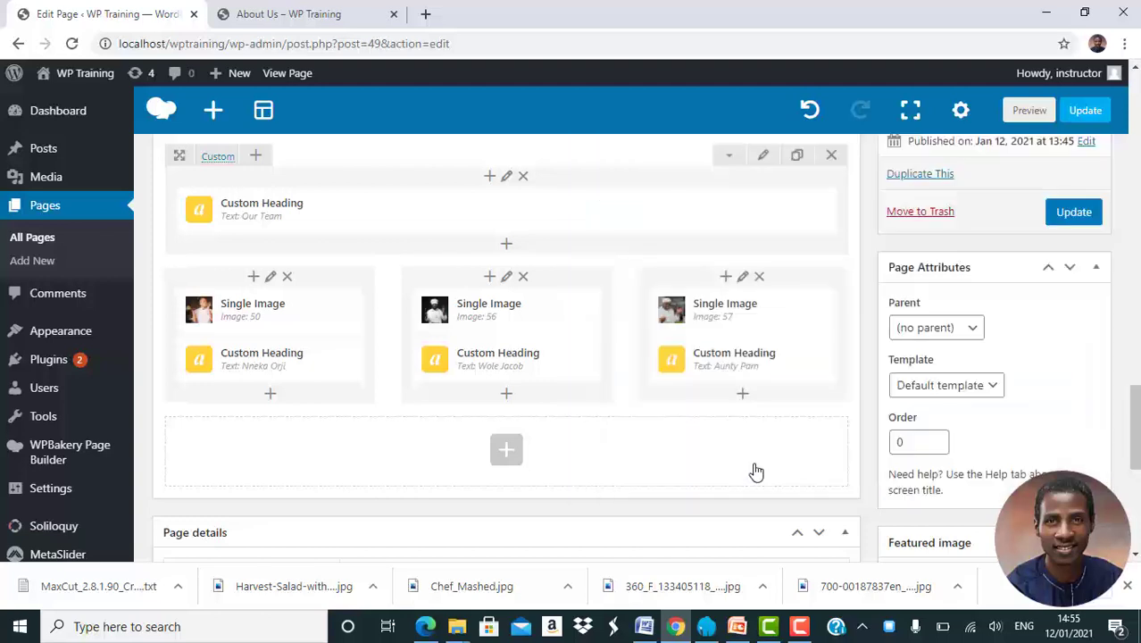
Add a centred 'CEO' Text Block under the first chef's name
click(270, 395)
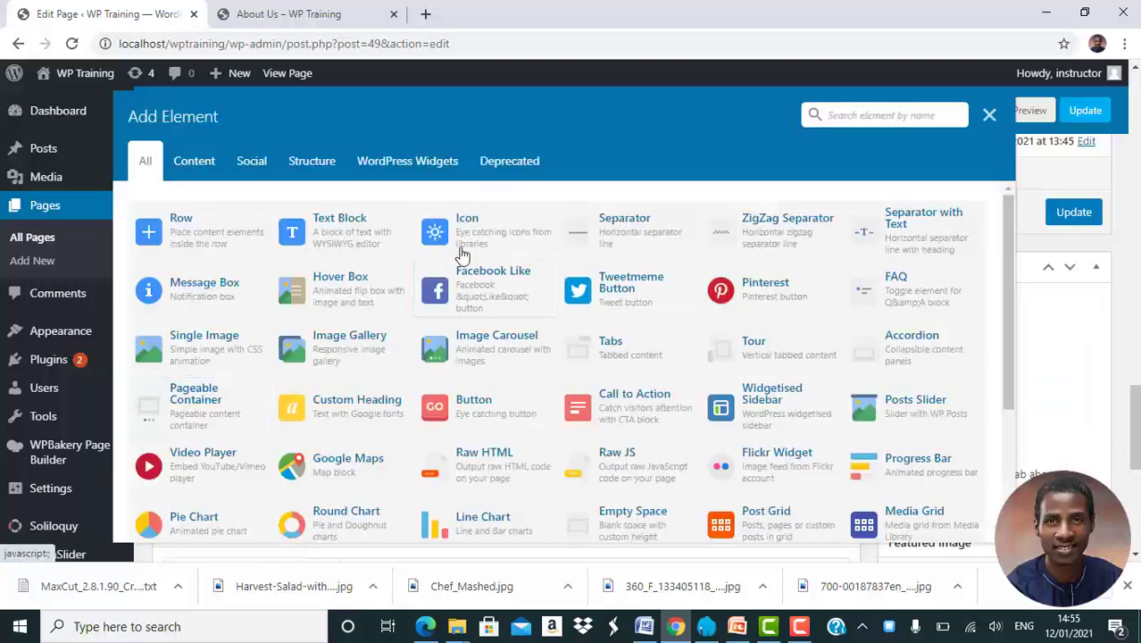
click(328, 223)
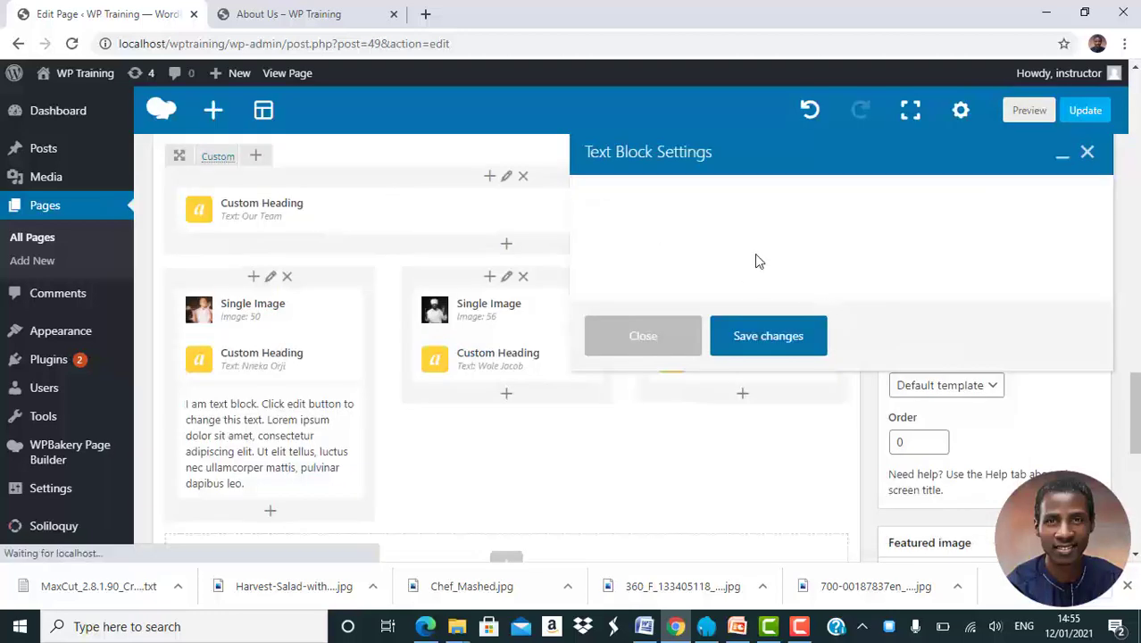
triple_click(786, 375)
text(CEO)
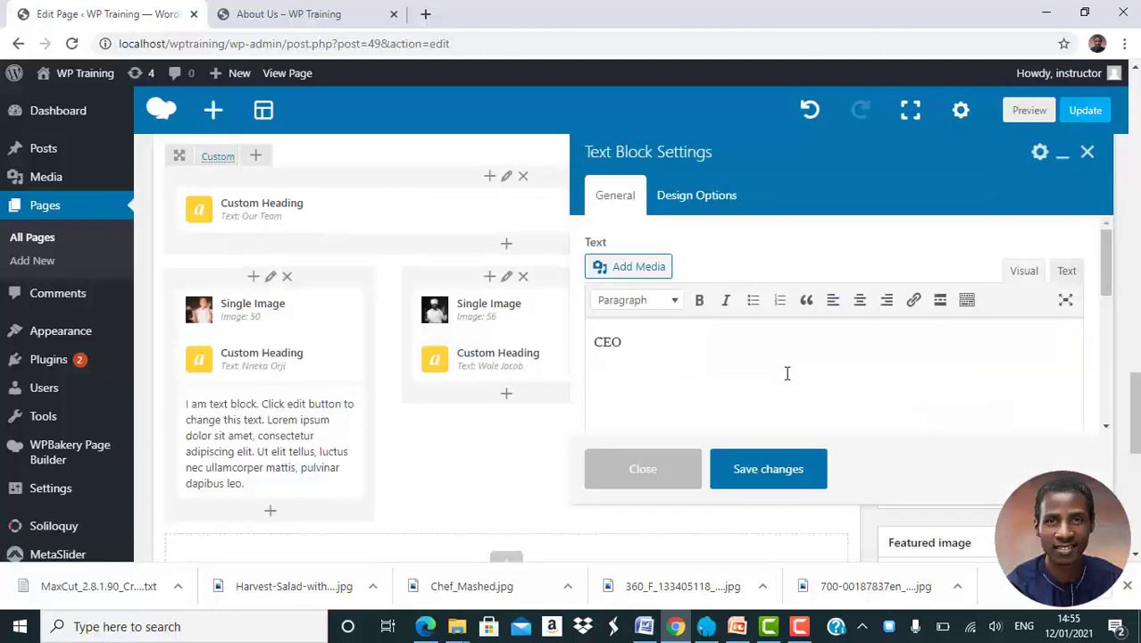
triple_click(787, 374)
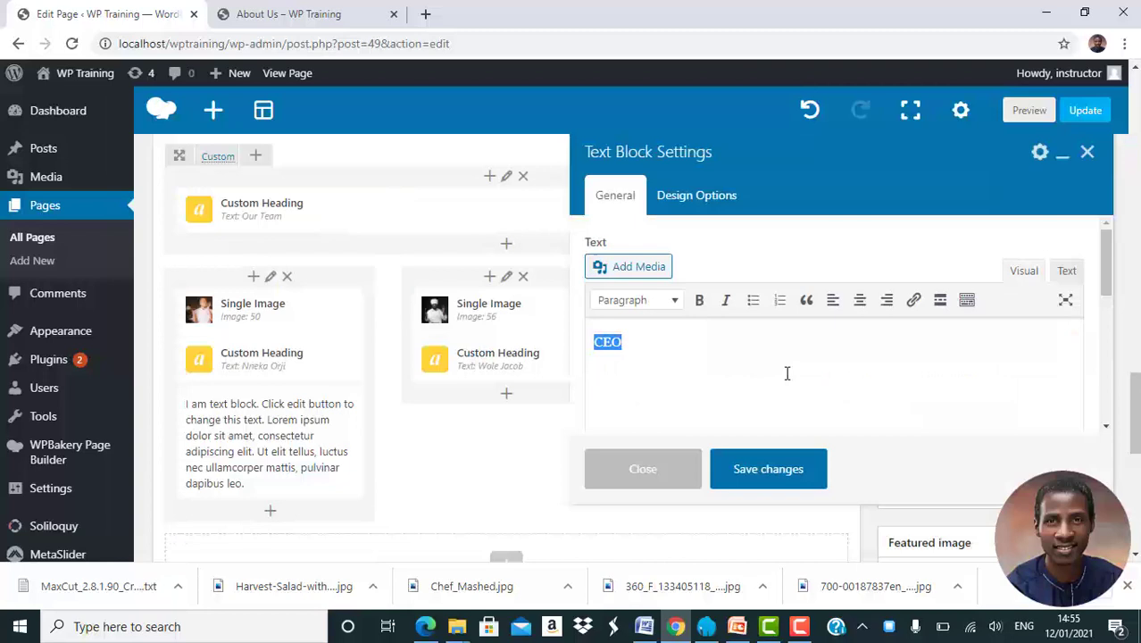
click(861, 301)
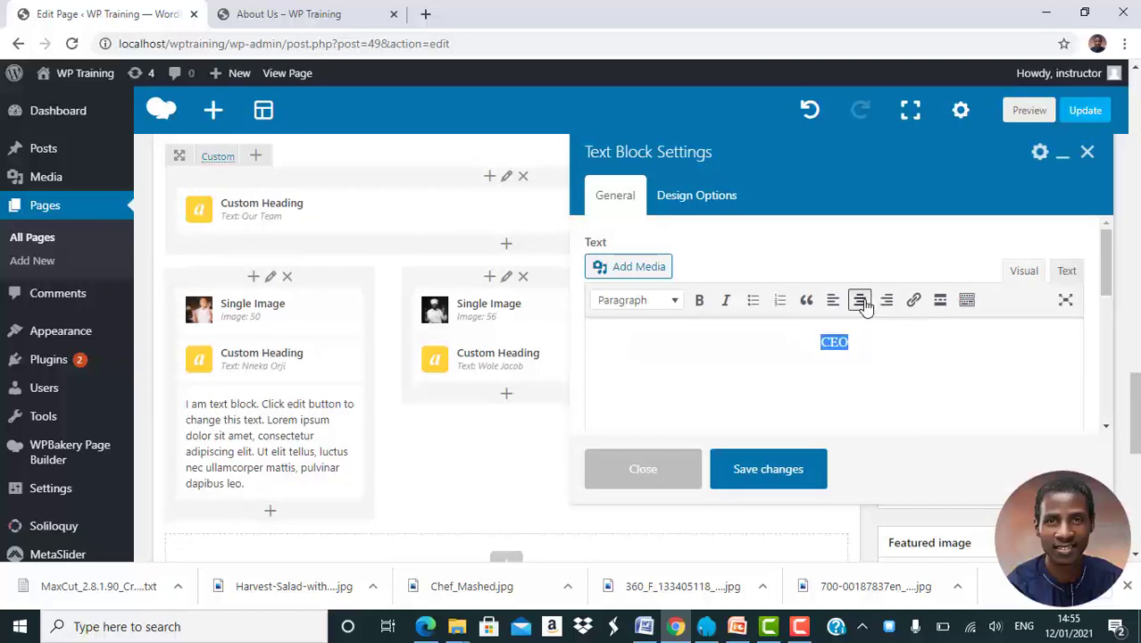
click(770, 473)
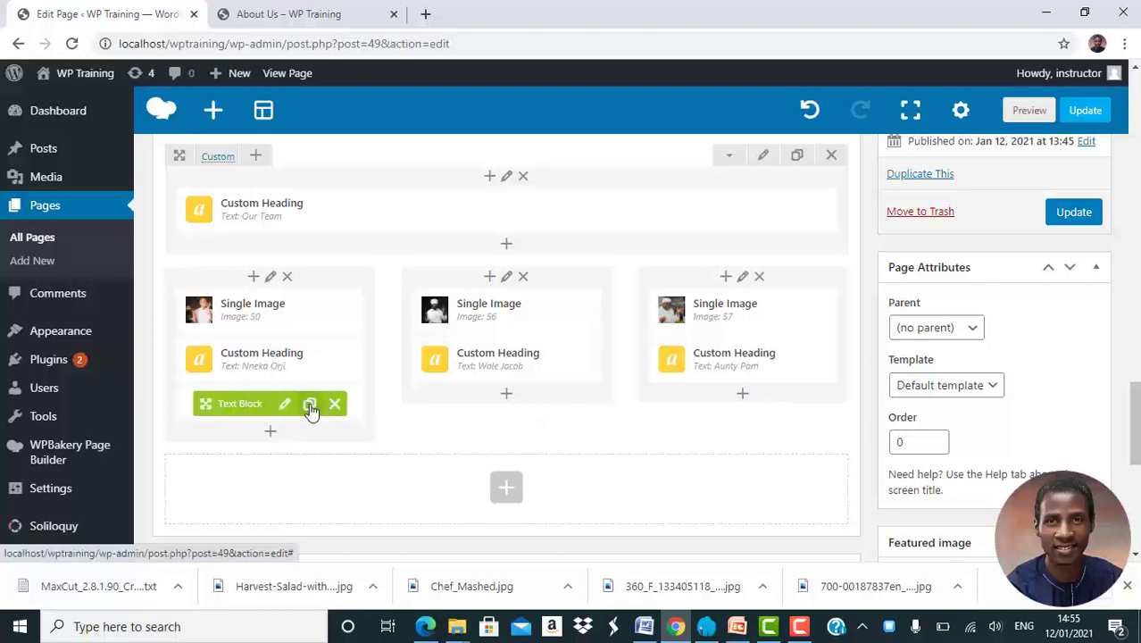
Copy the role text into the middle column and change it to 'Head Chef'
click(309, 404)
mouse_move(263, 442)
mouse_down()
mouse_move(479, 390)
mouse_move(475, 418)
mouse_up()
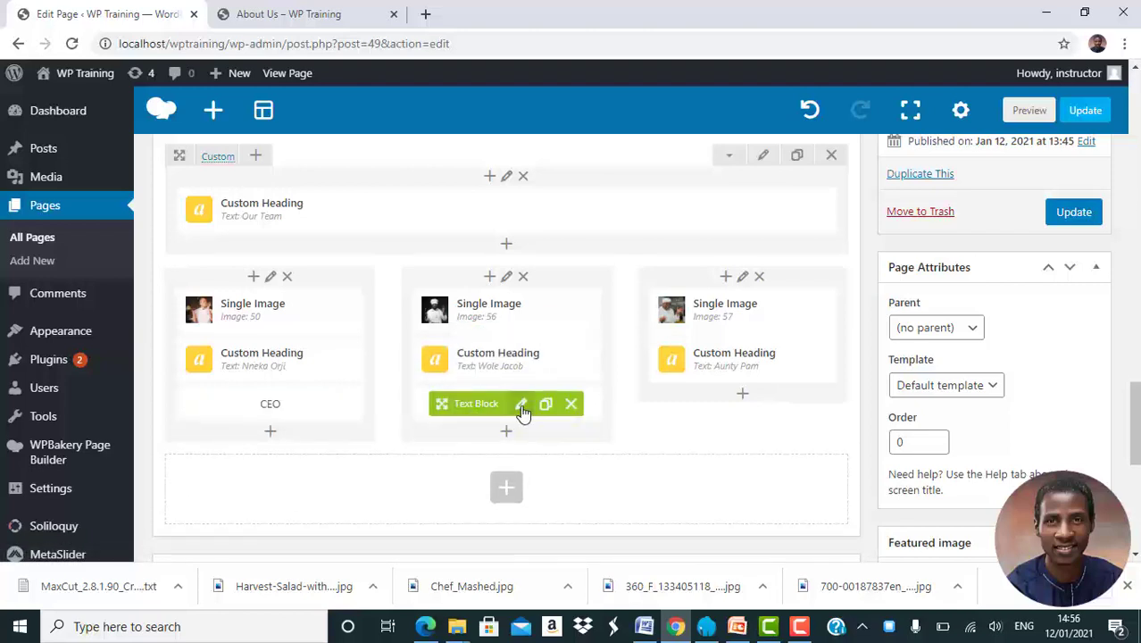
click(522, 407)
double_click(785, 345)
text(Head Chef)
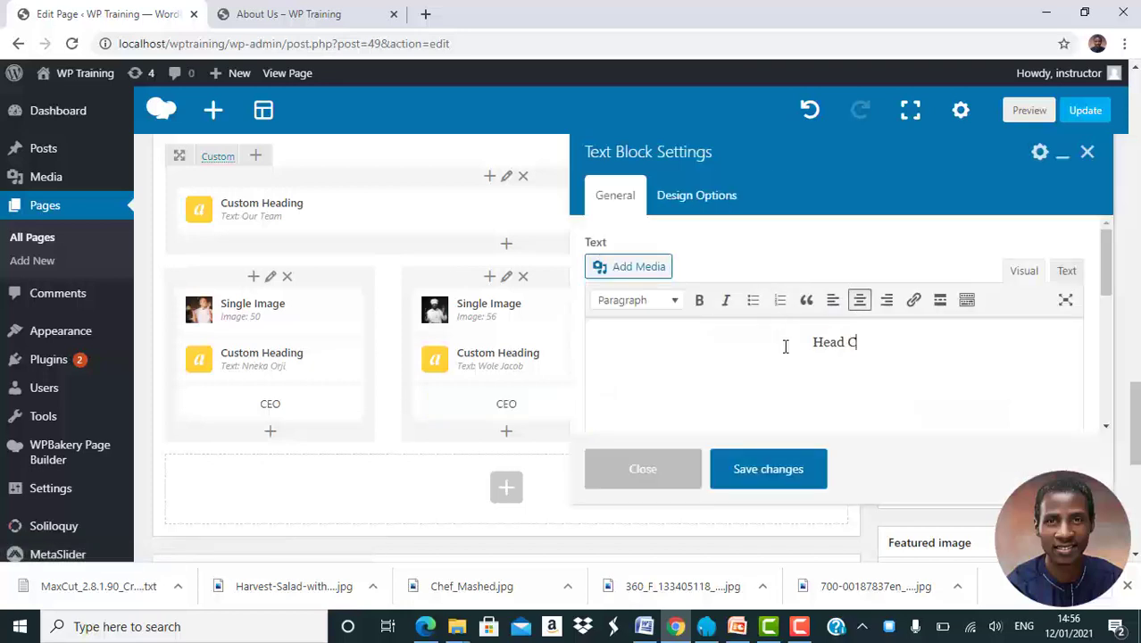
click(759, 468)
Copy the role text into the third column and change it to 'Baker'
click(546, 405)
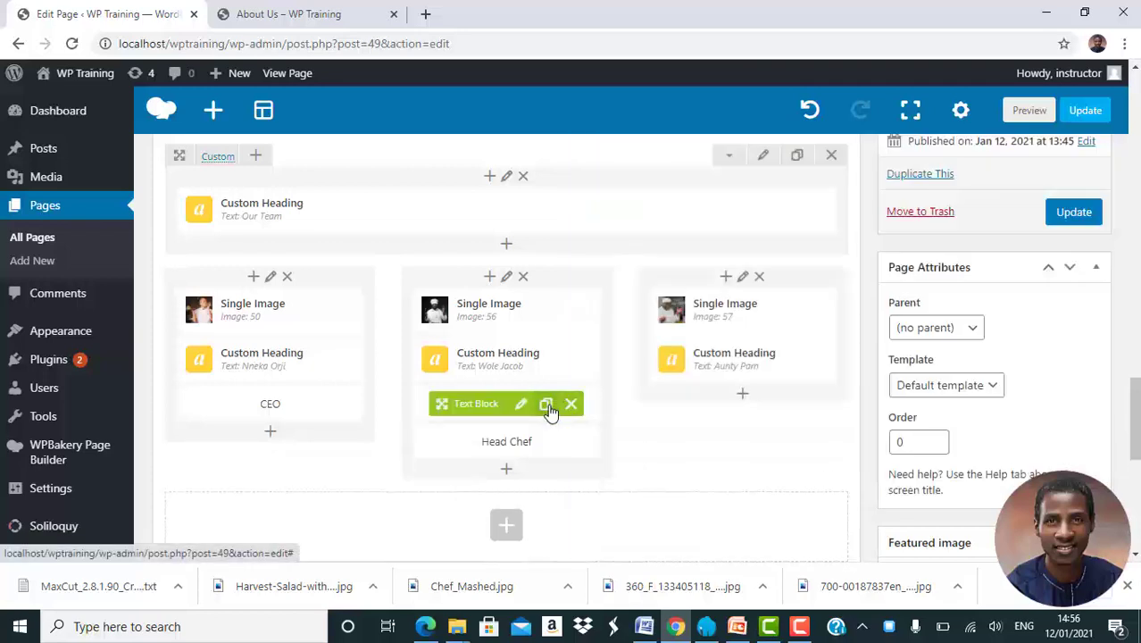
mouse_move(492, 438)
mouse_down()
mouse_move(719, 372)
mouse_move(719, 394)
mouse_up()
click(759, 404)
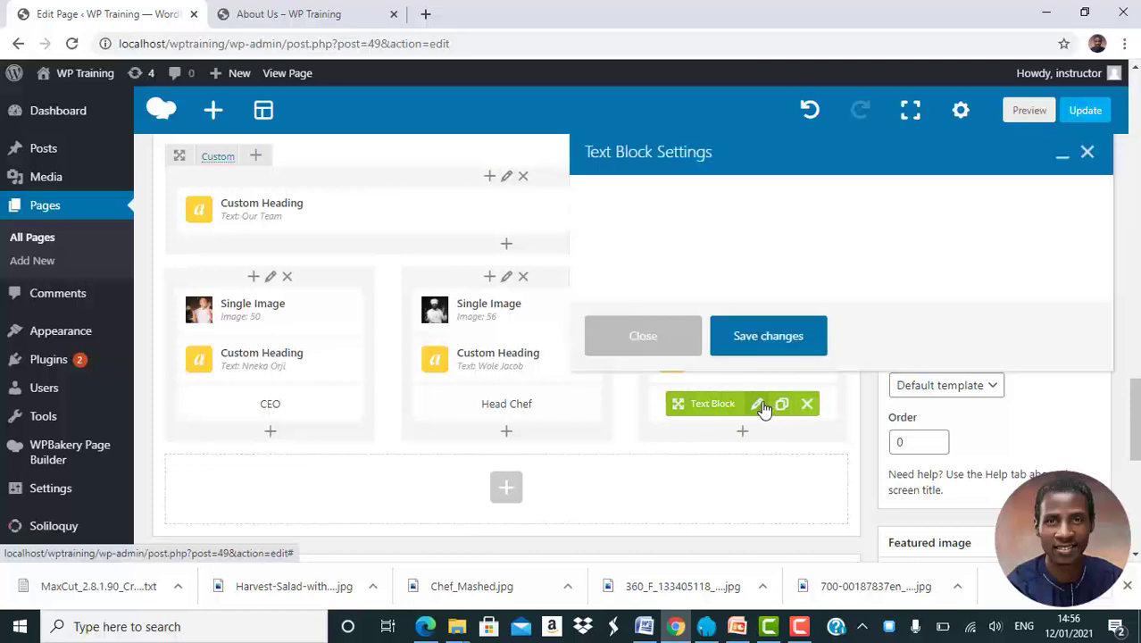
key(ctrl+a)
text(Baker)
click(790, 474)
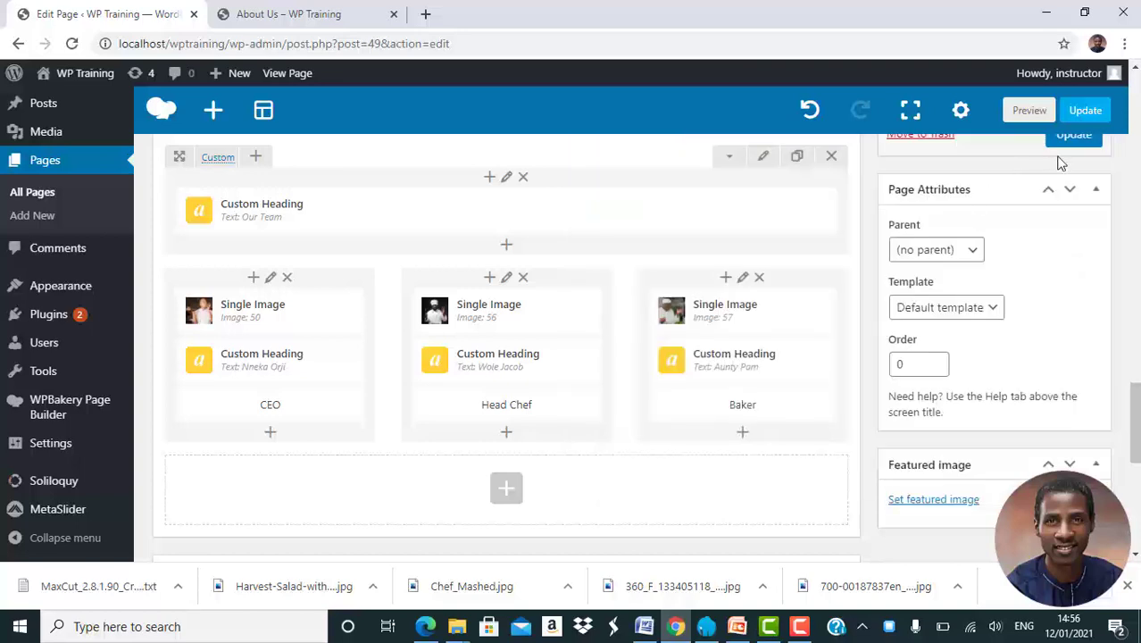
Update the About Us page and reload the live page down to the Our Team section
click(1070, 142)
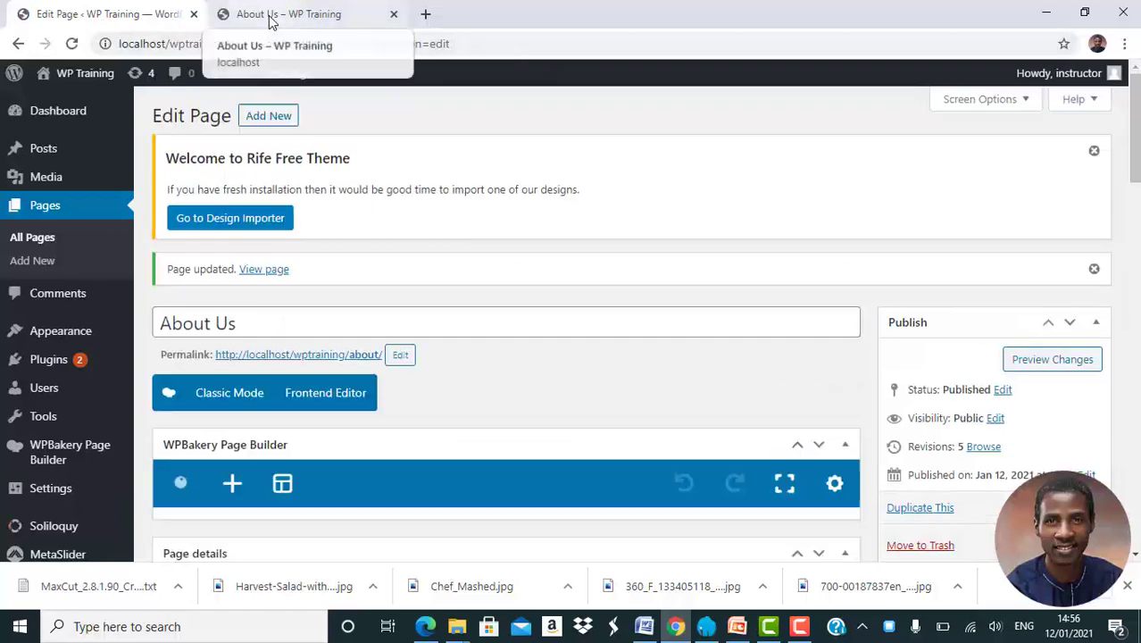
click(272, 16)
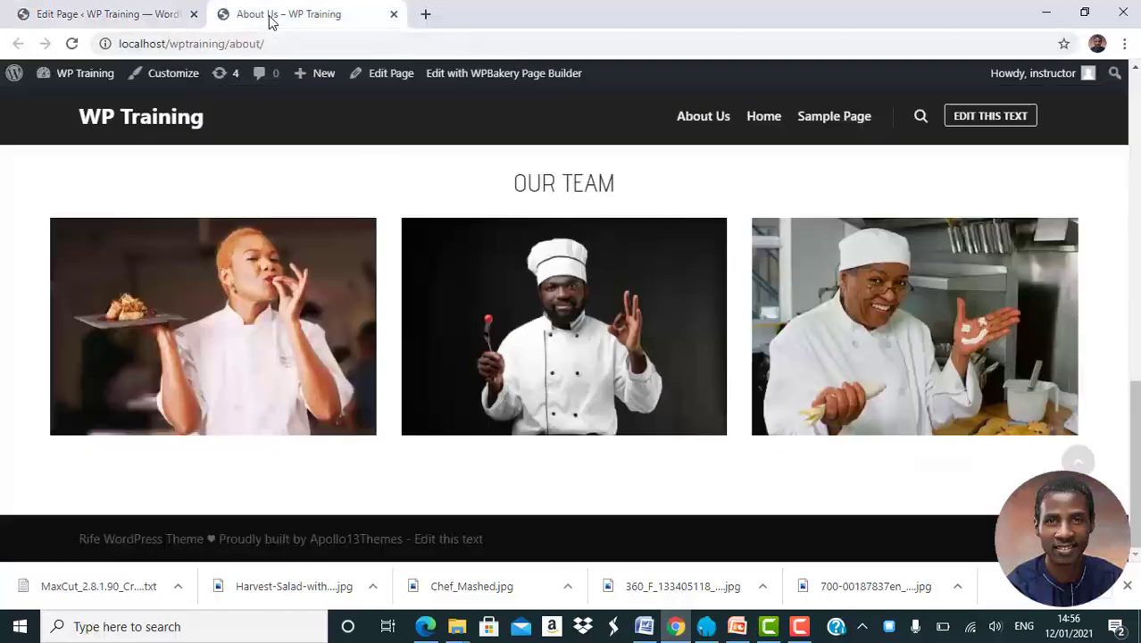
click(71, 45)
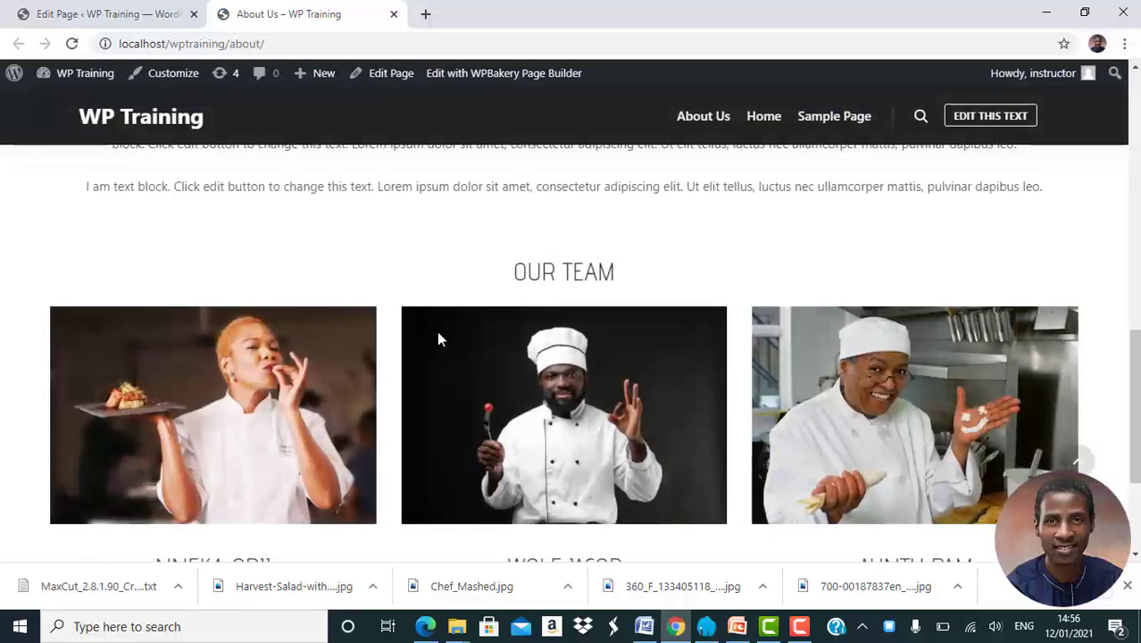
scroll(440, 340, down, 1)
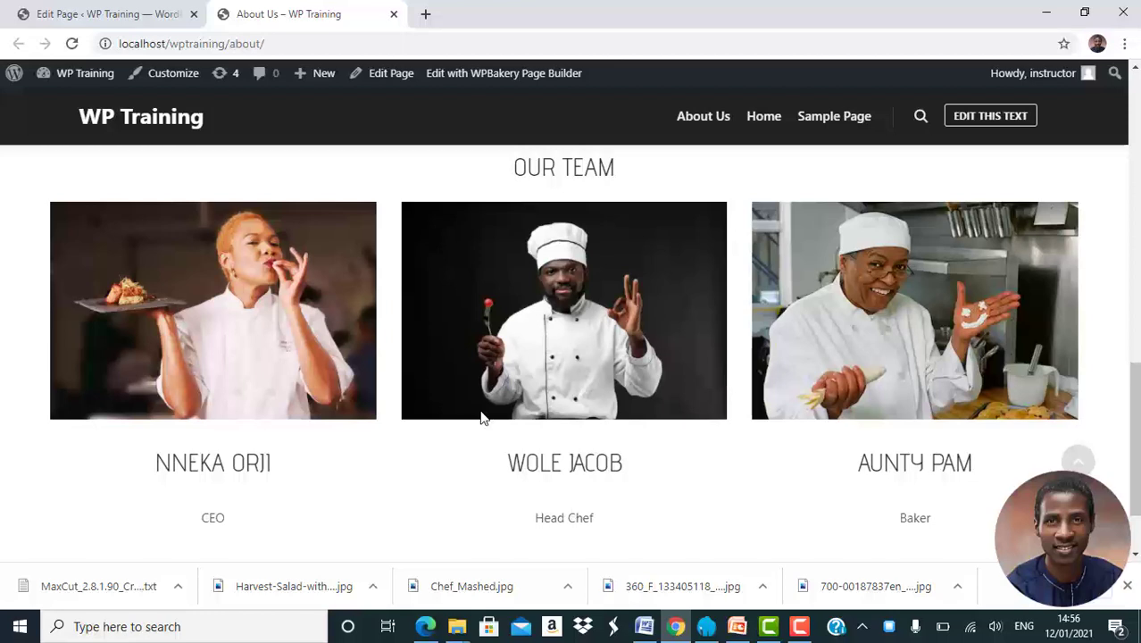
Back in the editor, give the CEO text block 0px top margin, border and padding
click(134, 14)
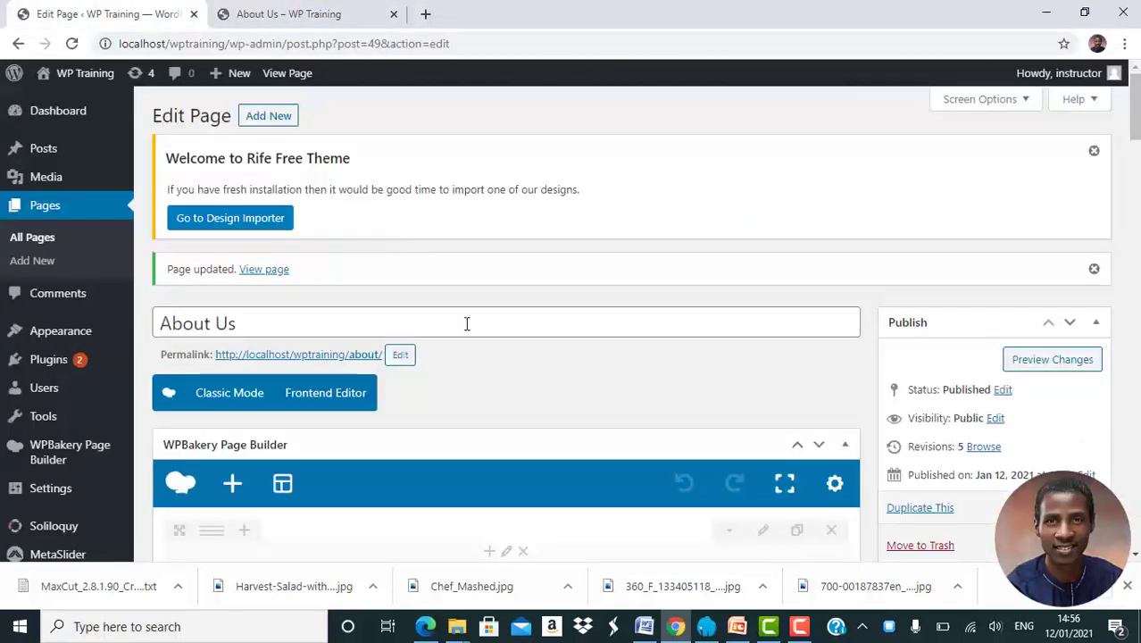
scroll(466, 323, down, 2)
scroll(466, 323, down, 10)
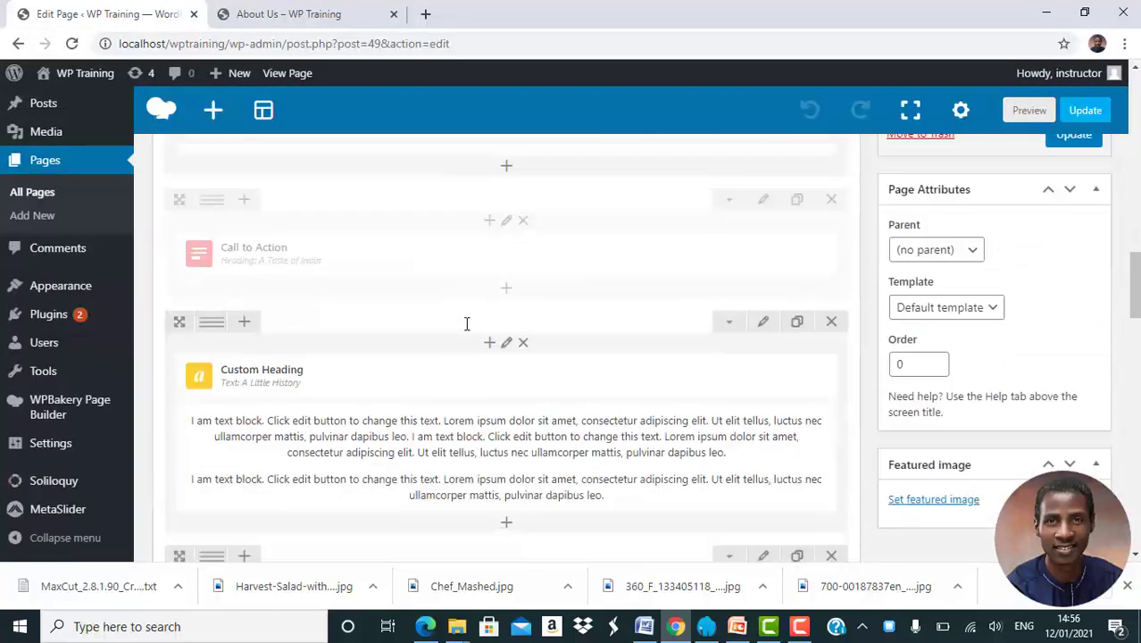
scroll(466, 324, down, 6)
scroll(466, 324, up, 2)
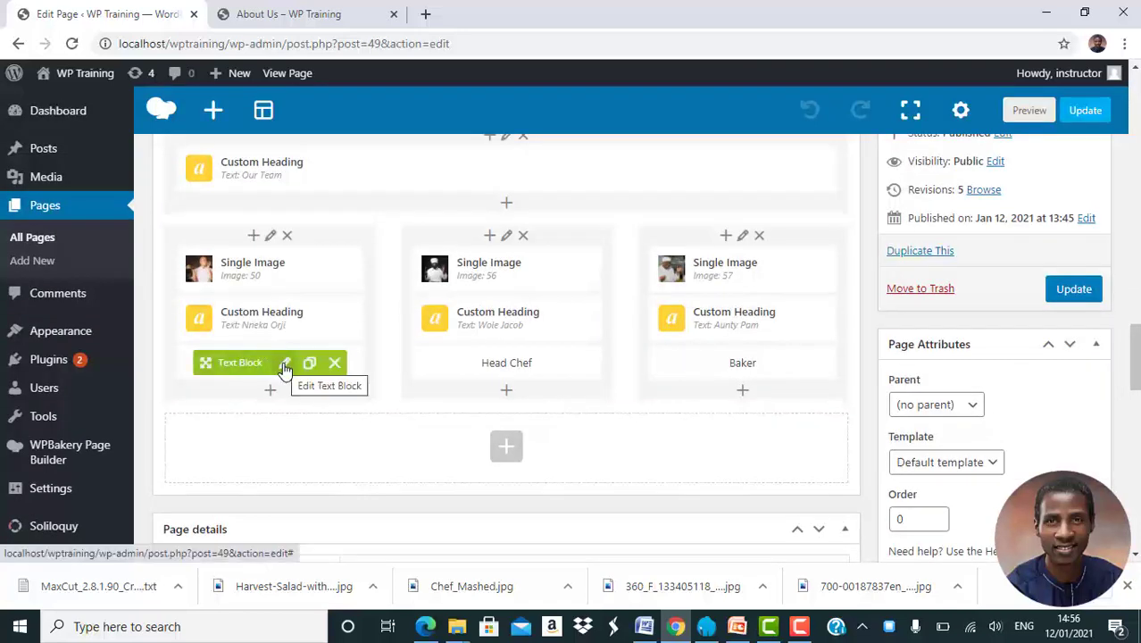
click(285, 366)
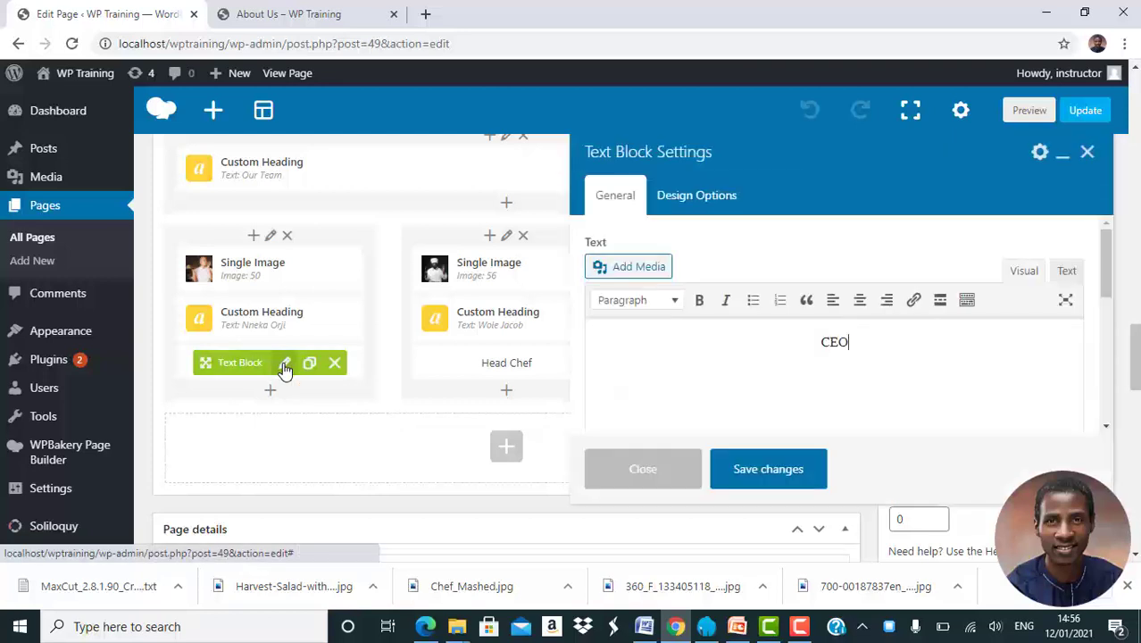
click(685, 198)
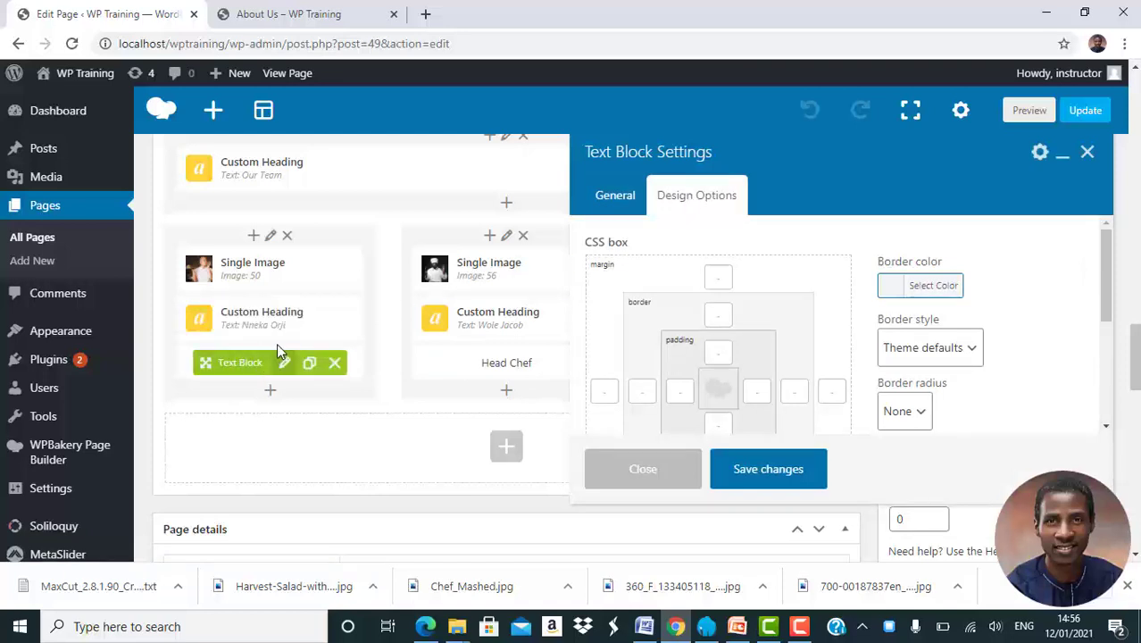
click(717, 278)
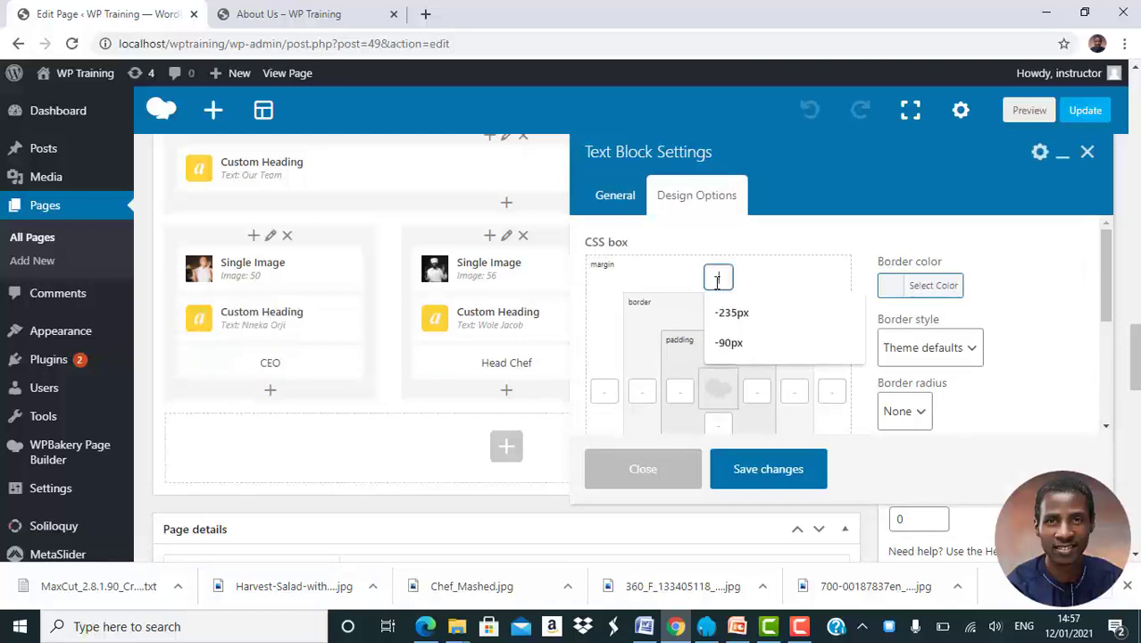
text(1)
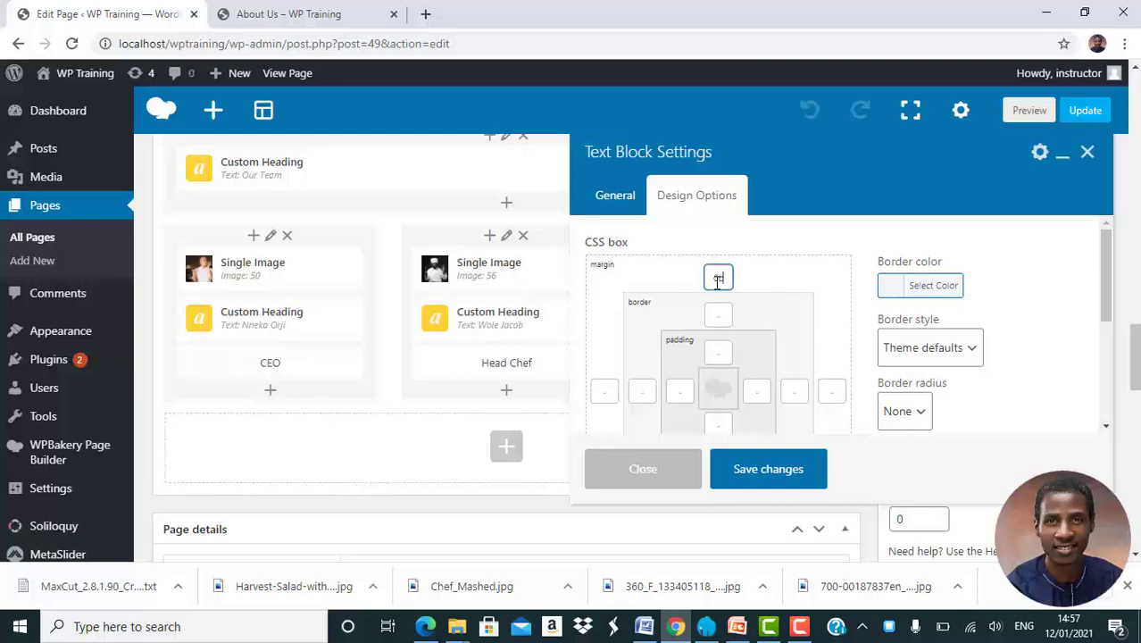
click(724, 313)
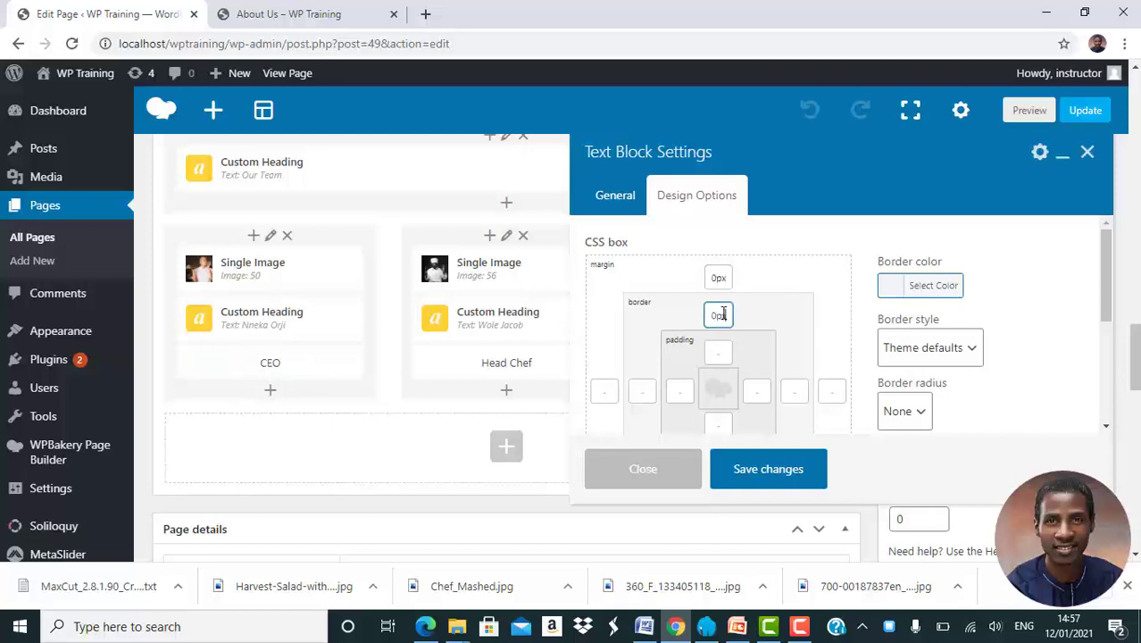
click(719, 349)
text(0)
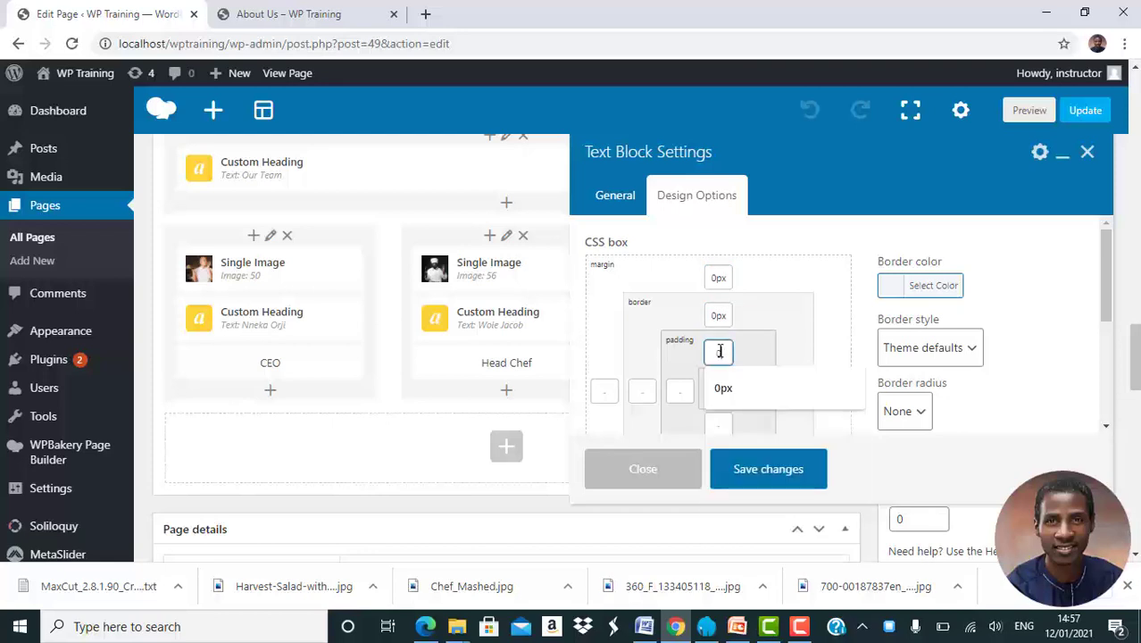
text(px)
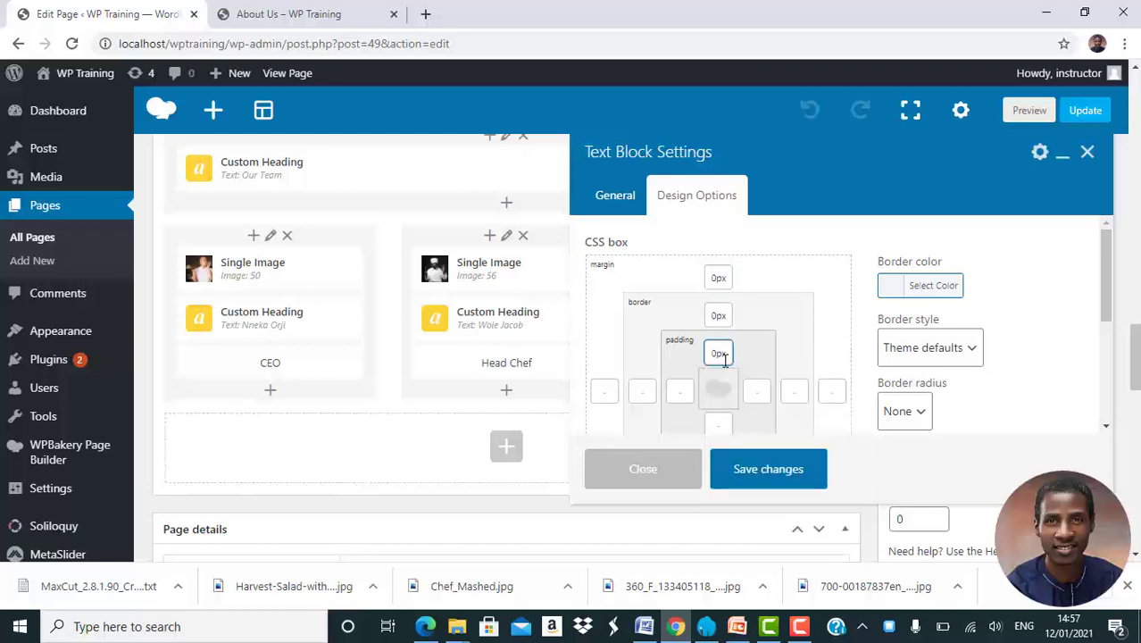
click(761, 472)
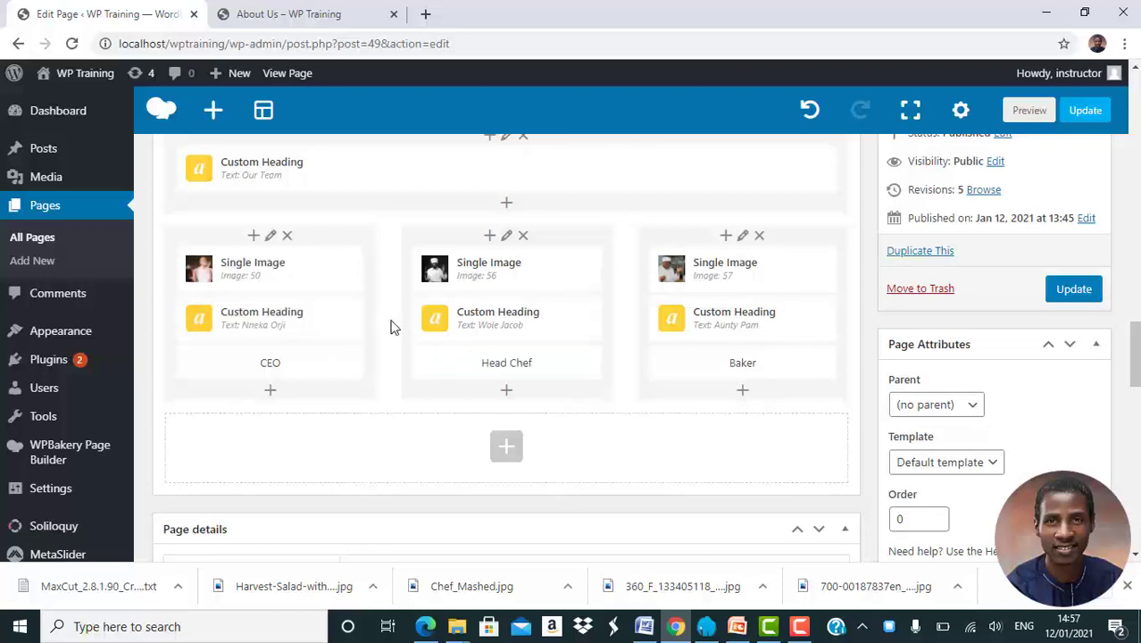
Set the first chef's name heading bottom padding, border and margin to 0px and save
click(301, 323)
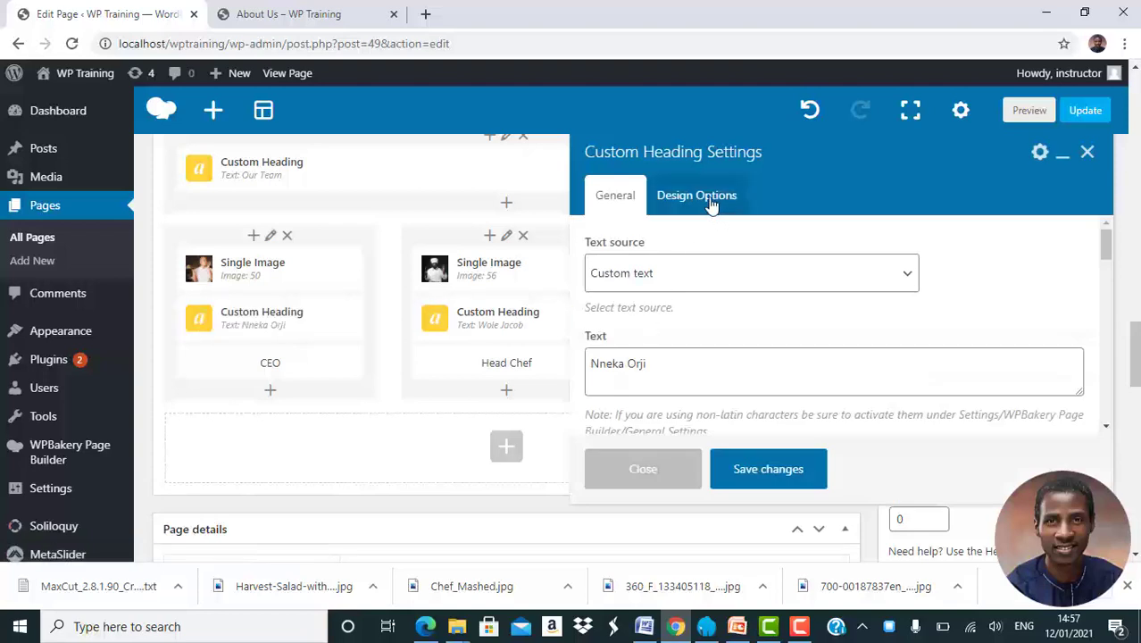
click(712, 204)
click(720, 422)
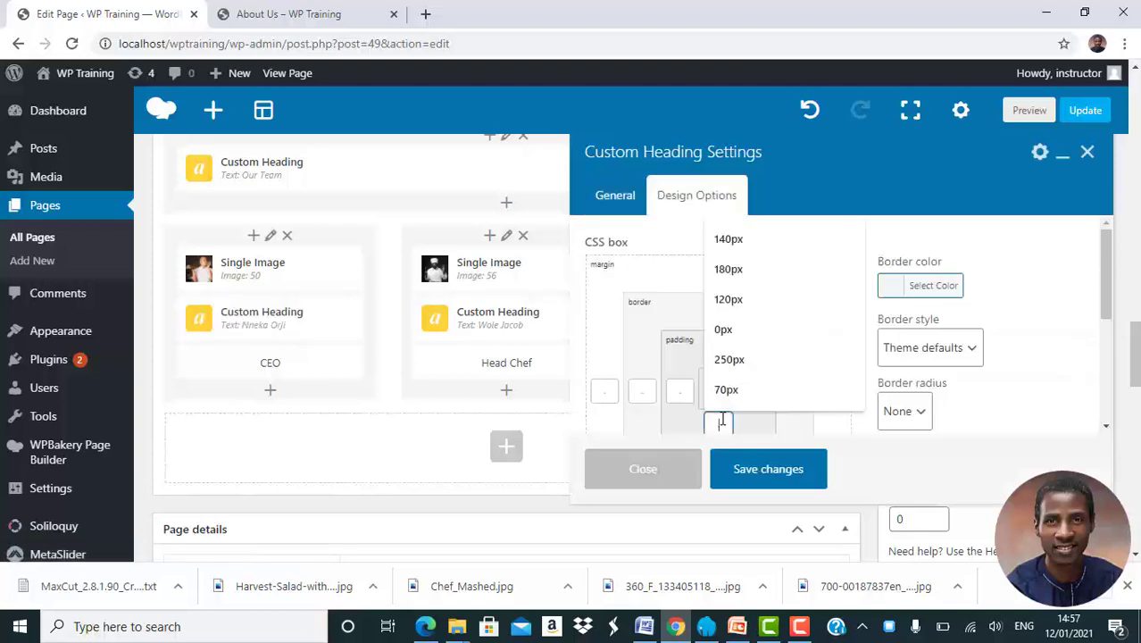
click(742, 329)
scroll(742, 329, down, 1)
click(719, 380)
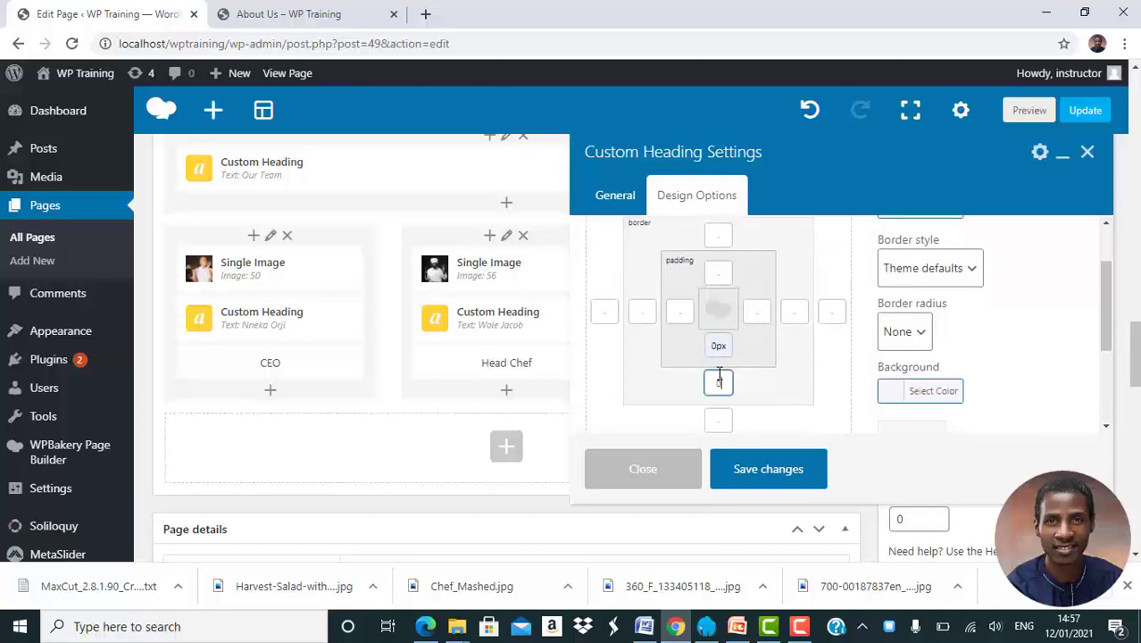
click(719, 421)
click(724, 461)
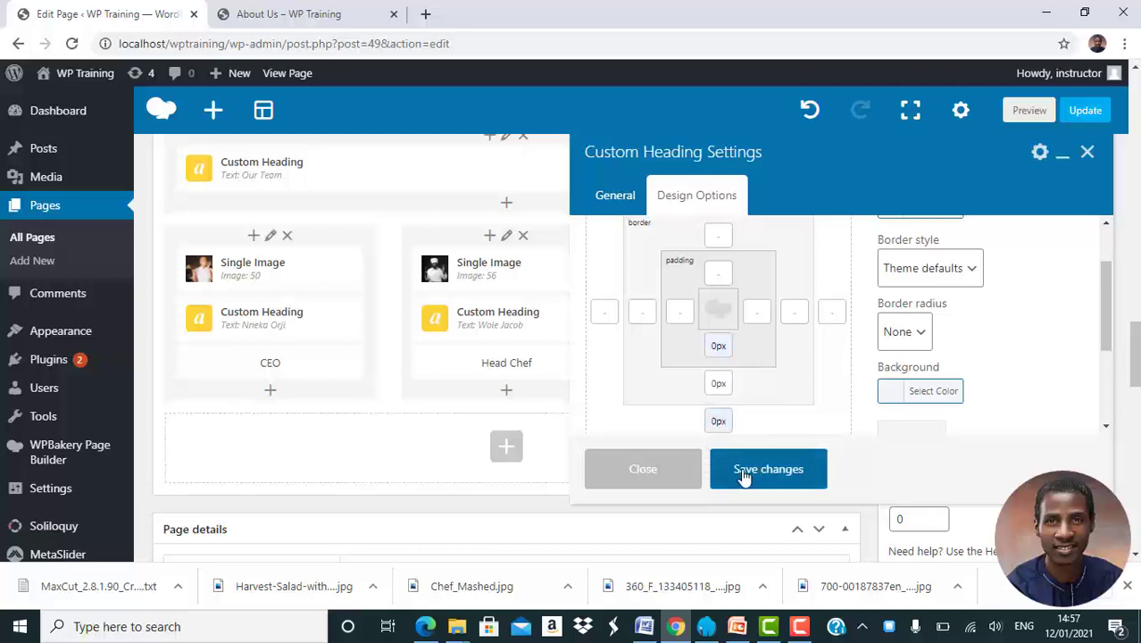
click(744, 478)
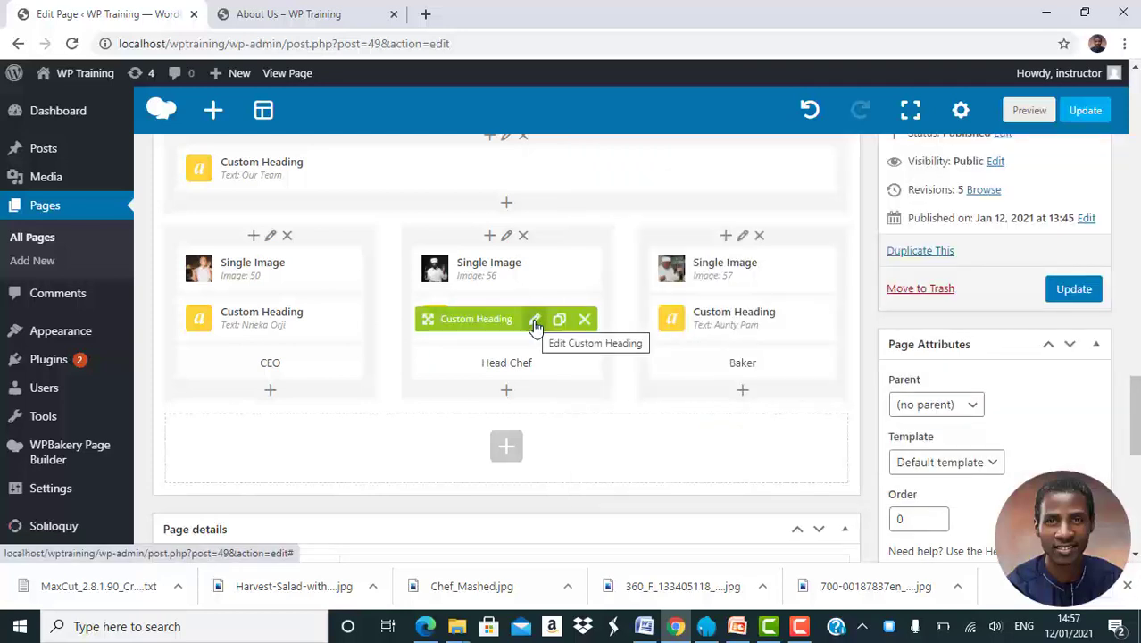
click(535, 323)
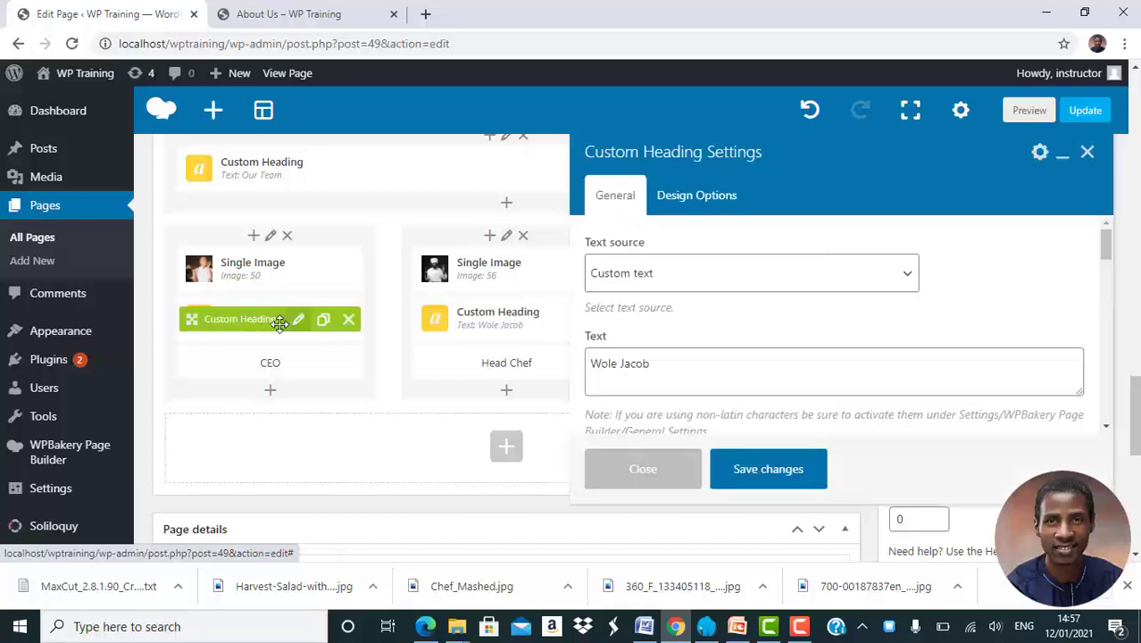
click(706, 202)
click(726, 281)
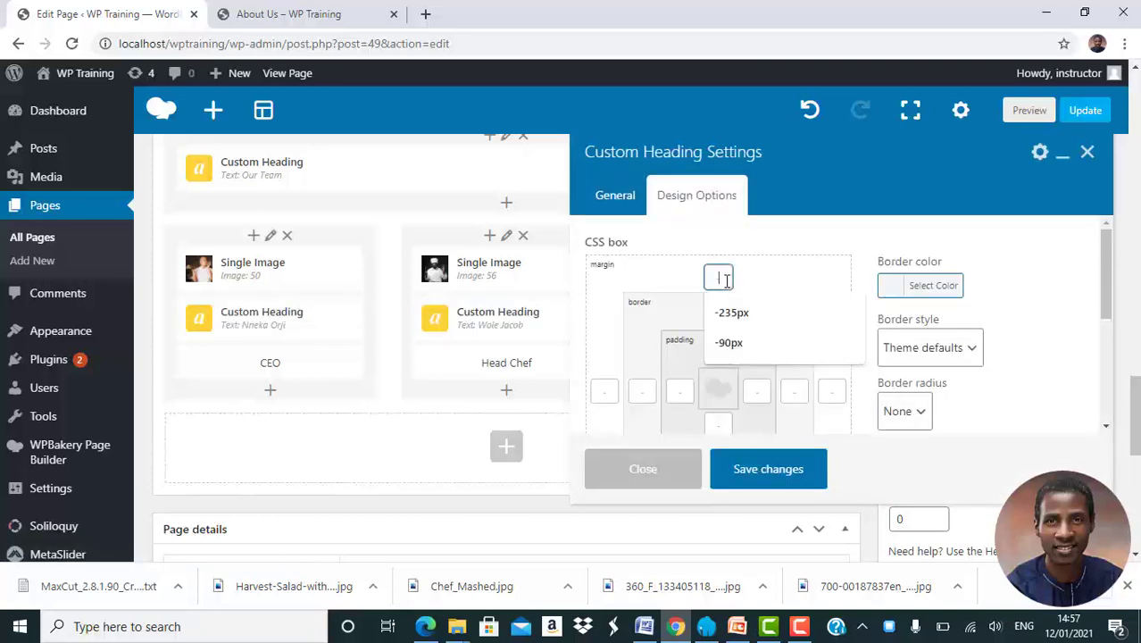
text(0p)
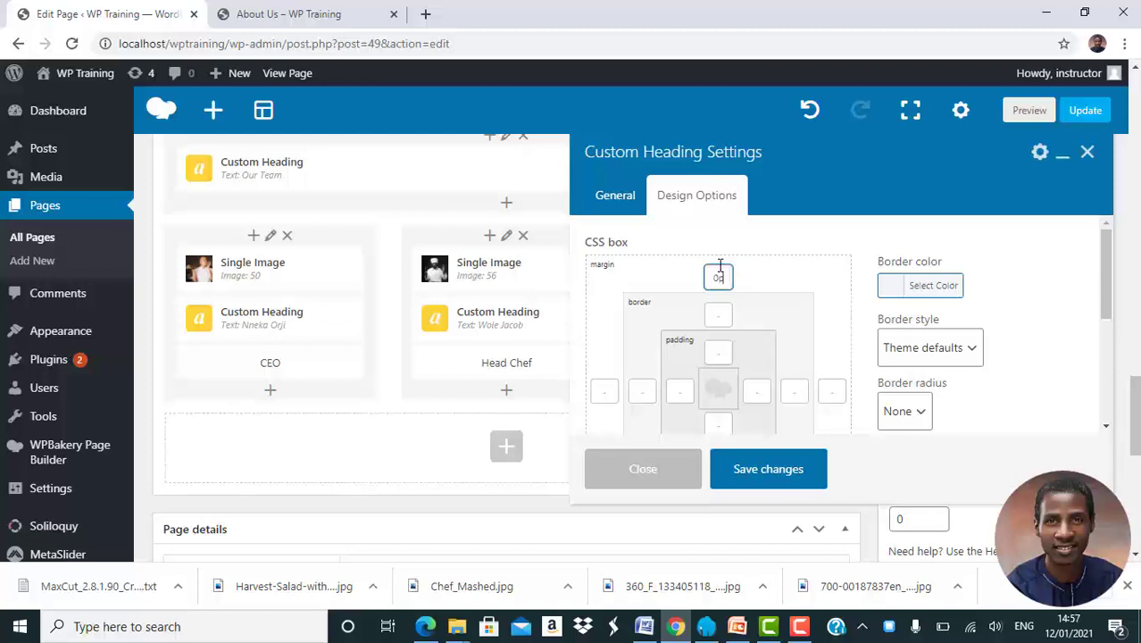
text(x)
key(Tab)
click(724, 312)
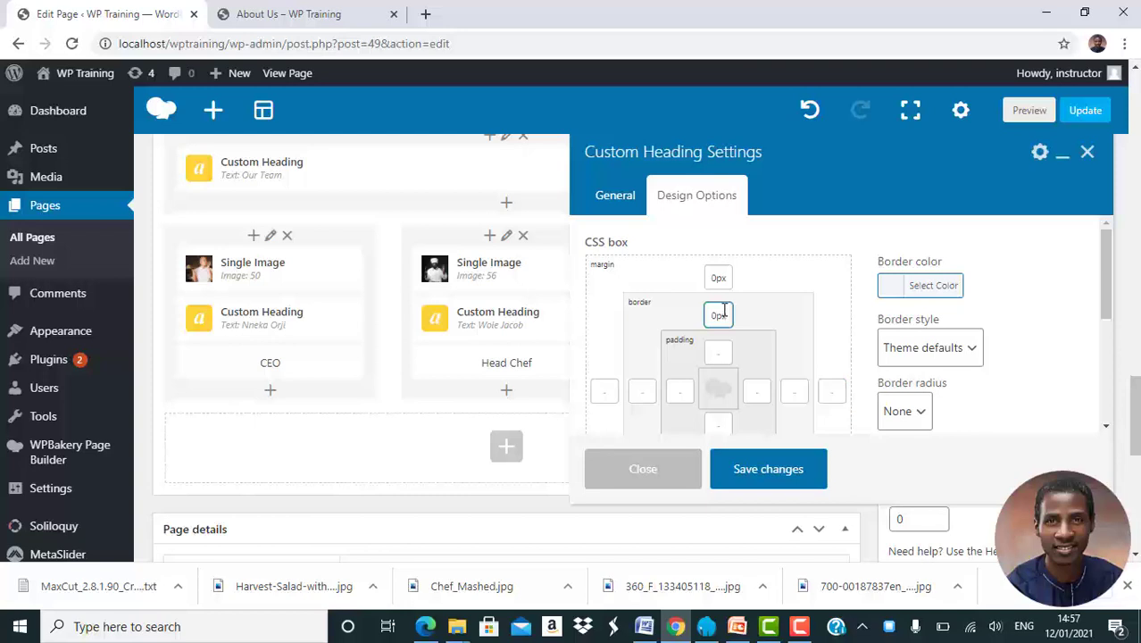
click(721, 348)
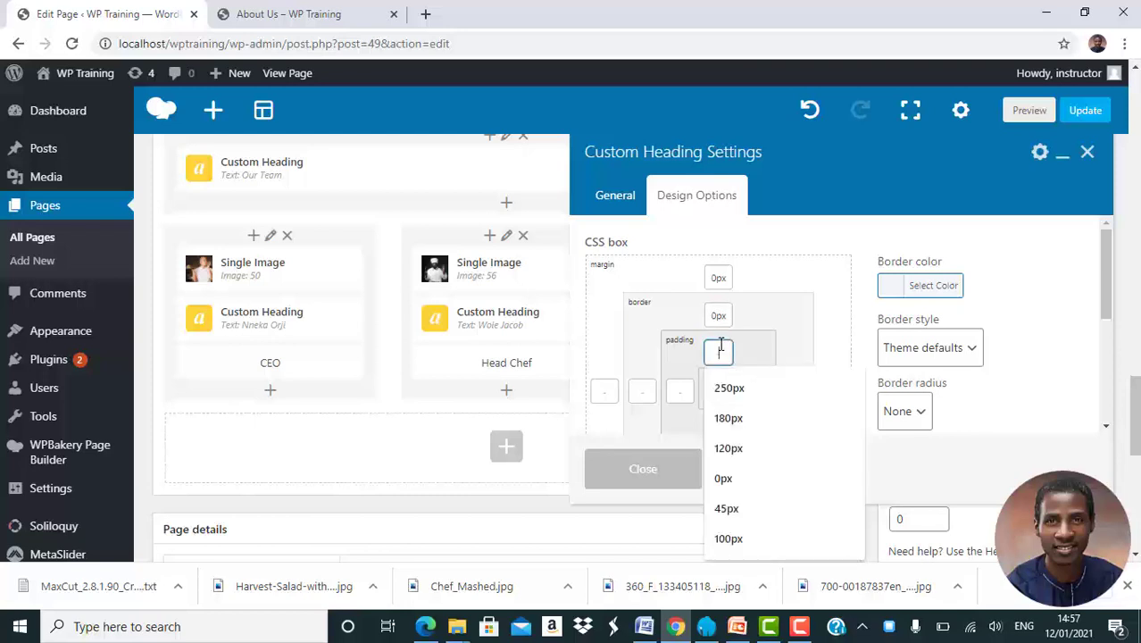
text(0p)
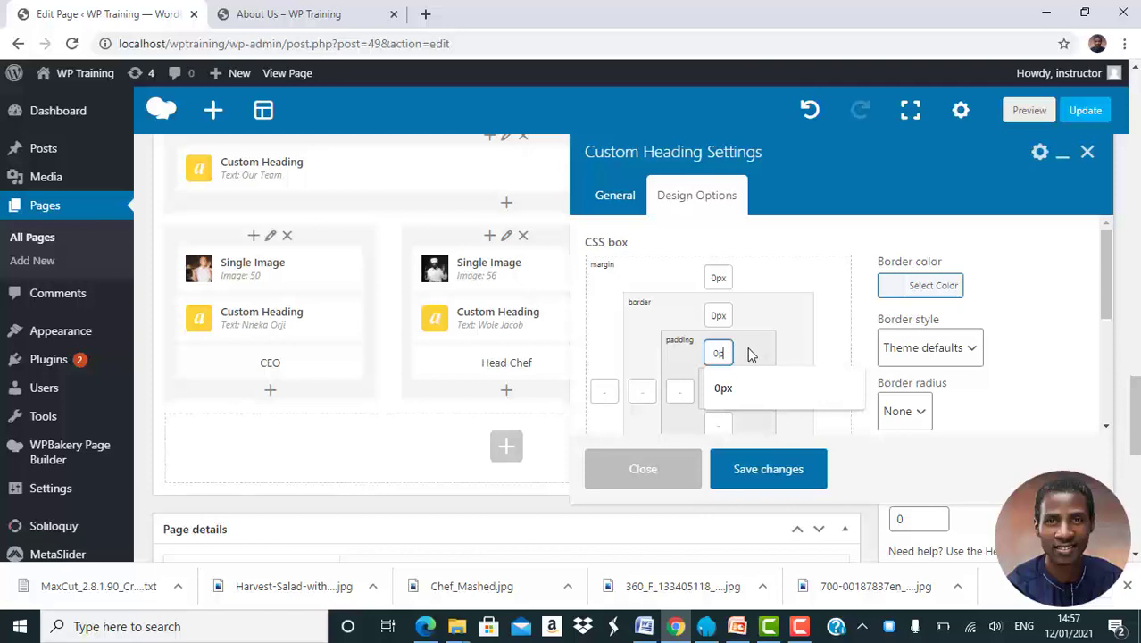
click(733, 387)
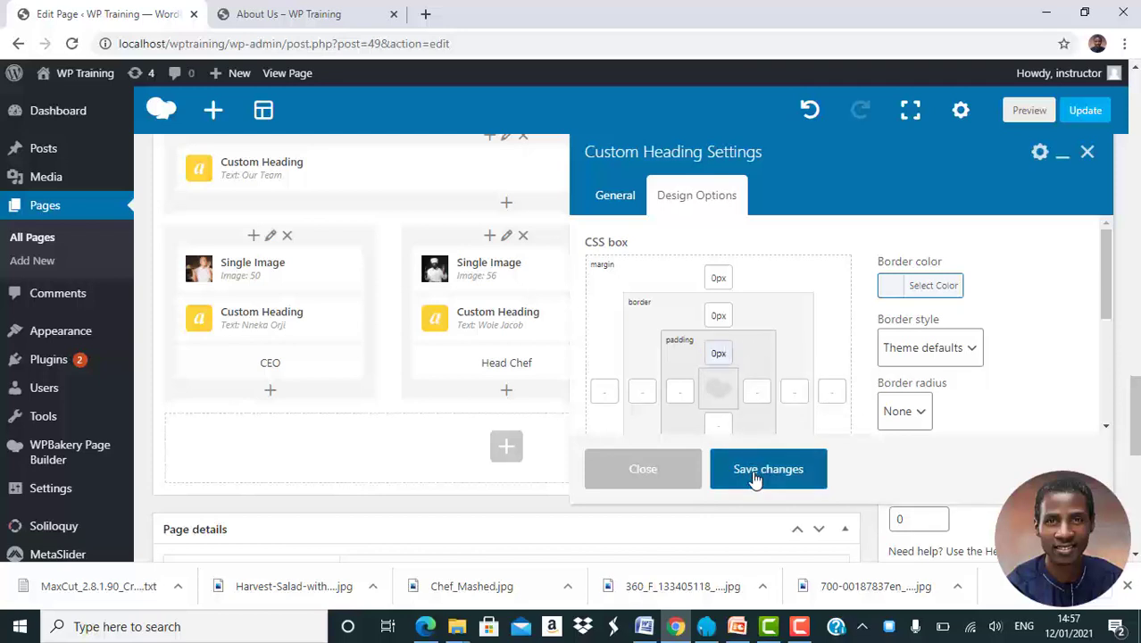
click(754, 480)
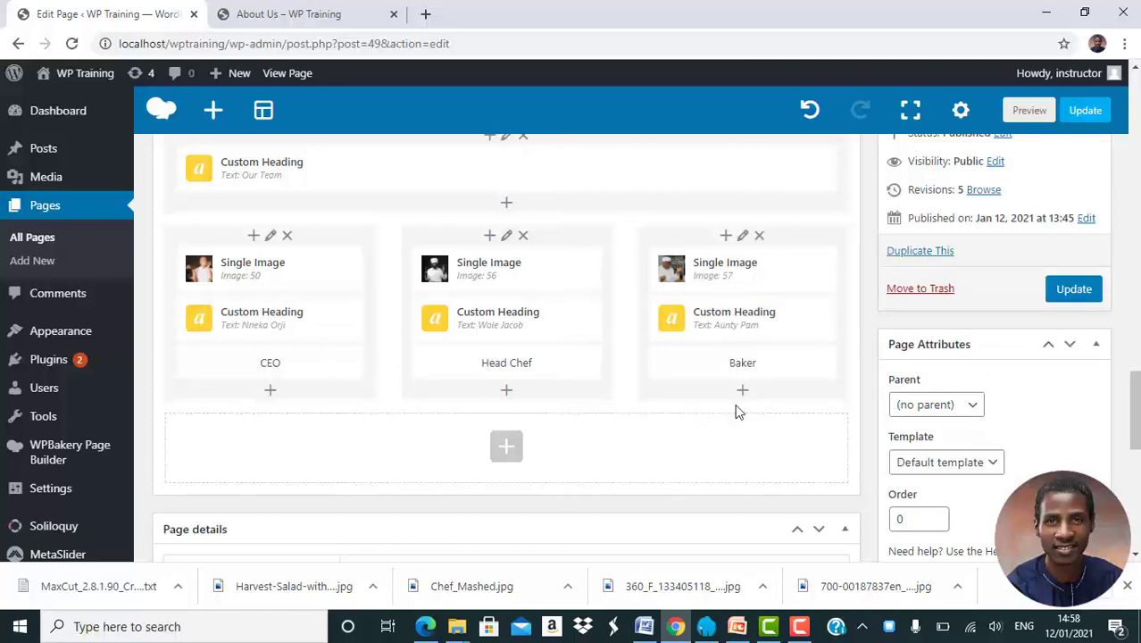
Update the About Us page from the Publish box
scroll(714, 417, down, 1)
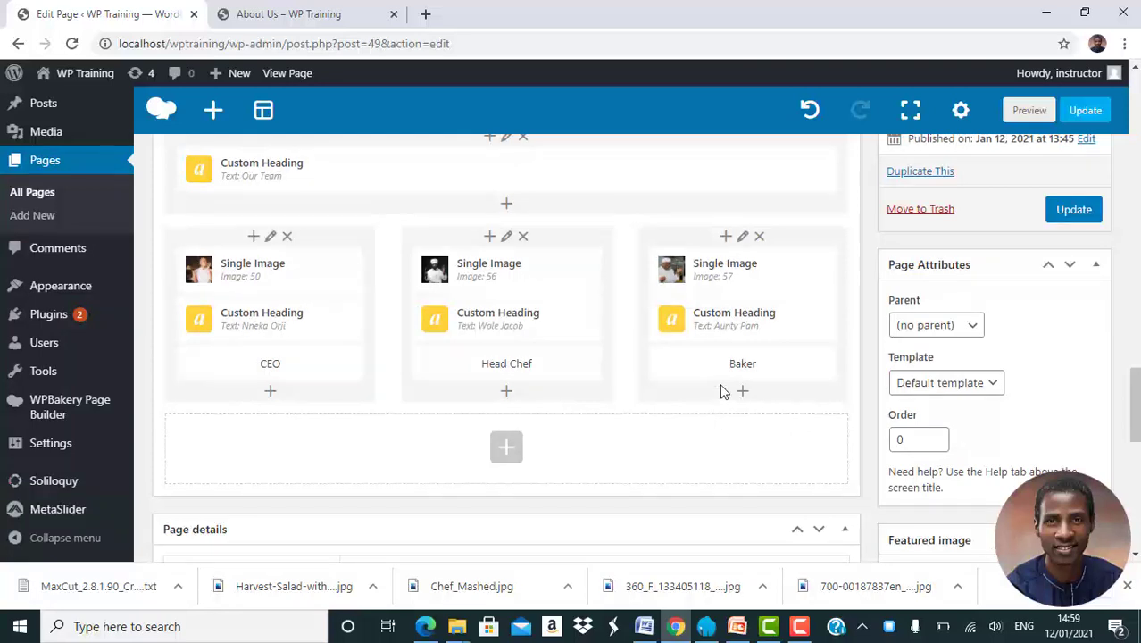
click(1076, 217)
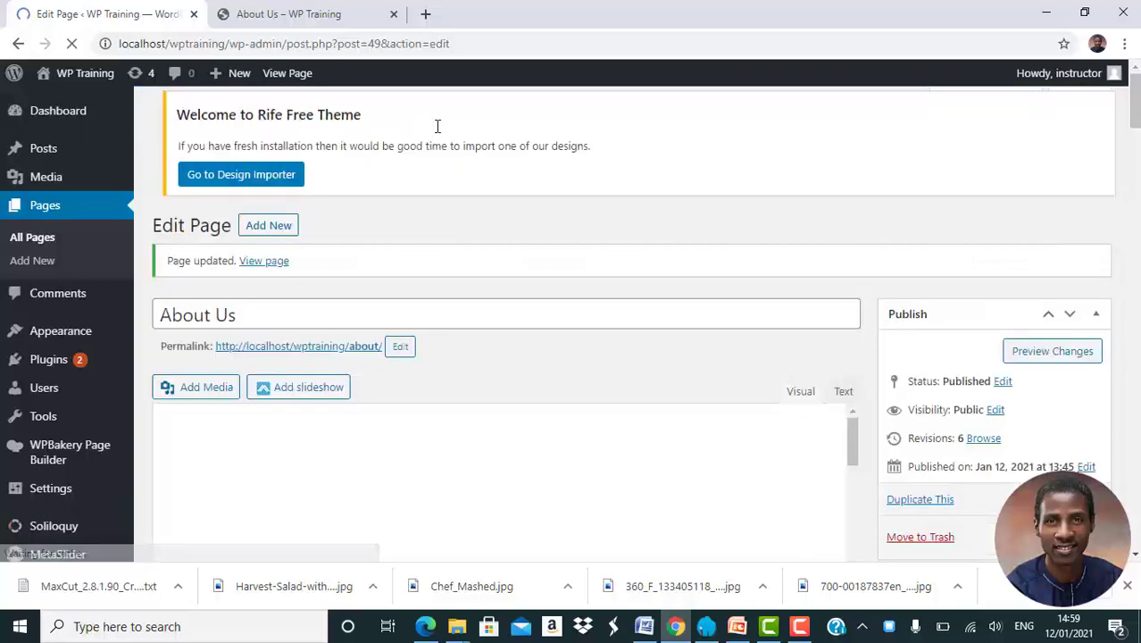
Reload the live About Us page and scroll to the Our Team section
click(310, 19)
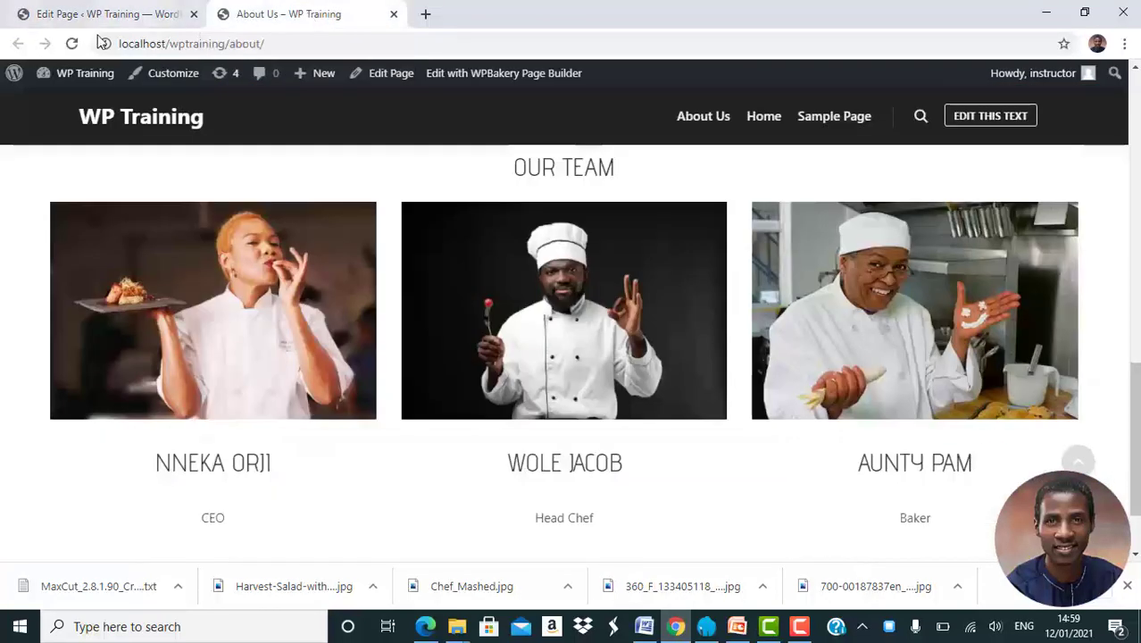
click(74, 49)
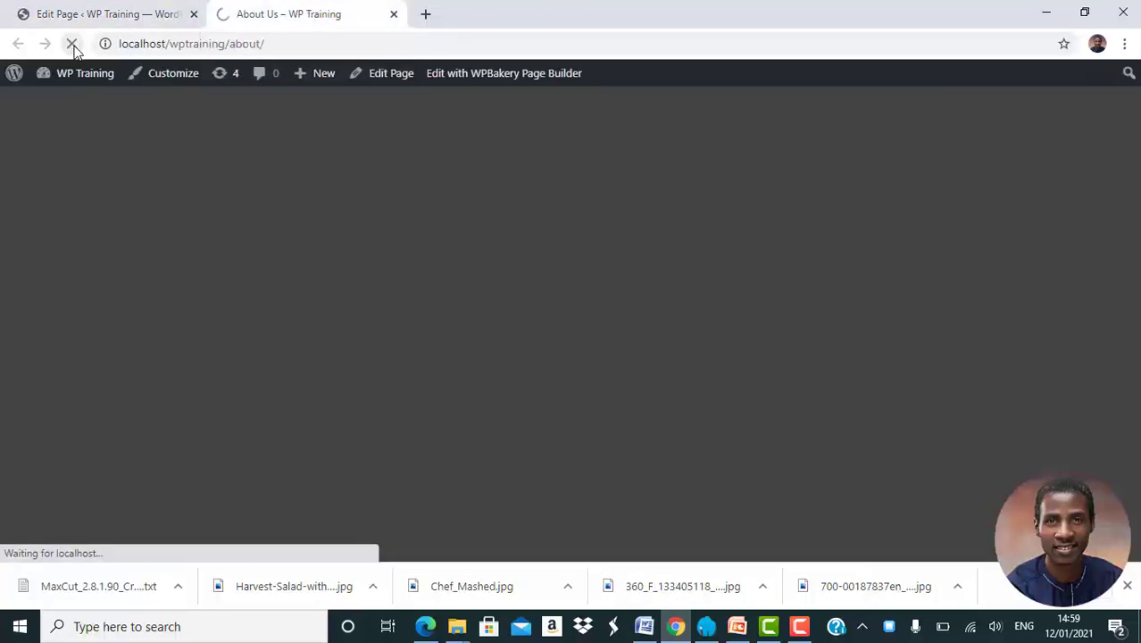
scroll(439, 193, down, 1)
scroll(439, 193, down, 1)
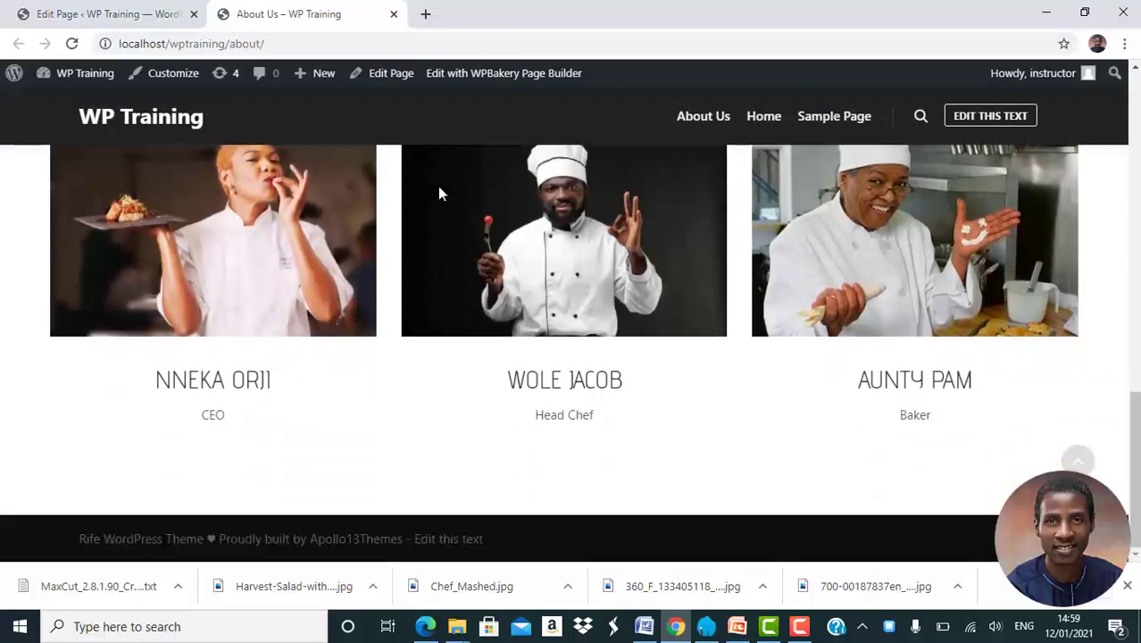
scroll(439, 193, up, 10)
scroll(438, 185, up, 1)
scroll(437, 186, down, 8)
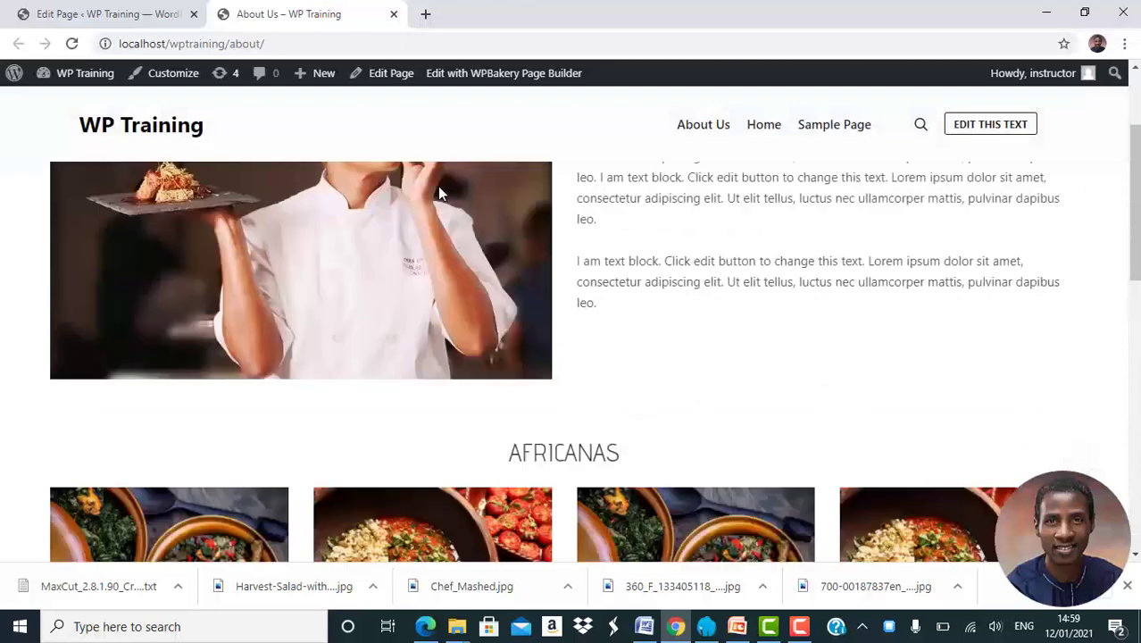
scroll(438, 192, down, 2)
scroll(439, 192, up, 9)
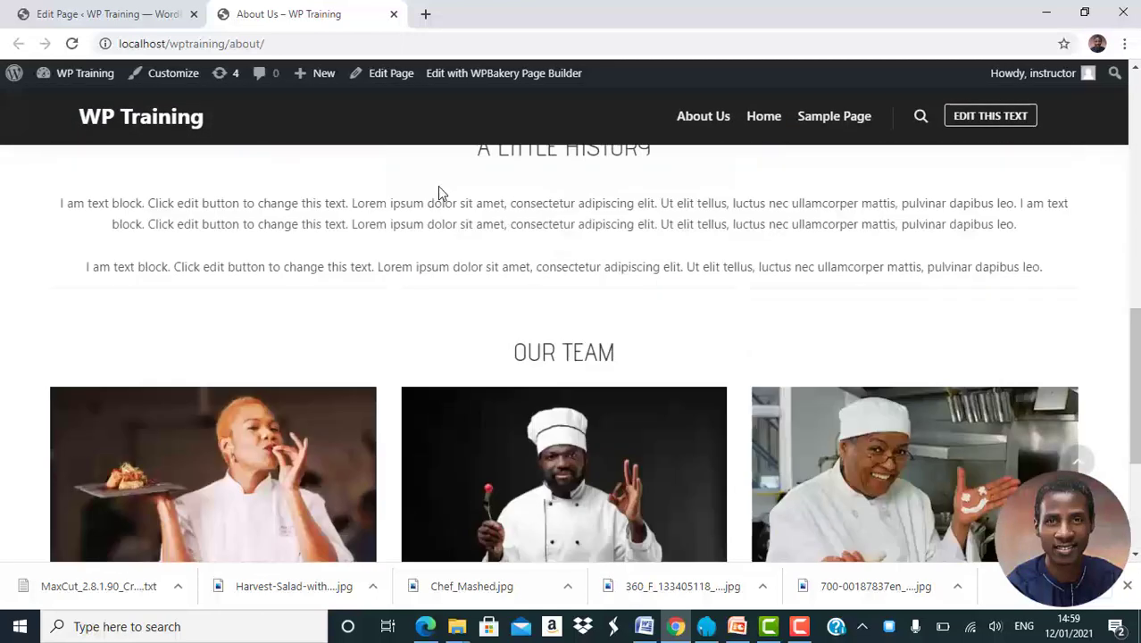
scroll(437, 186, down, 8)
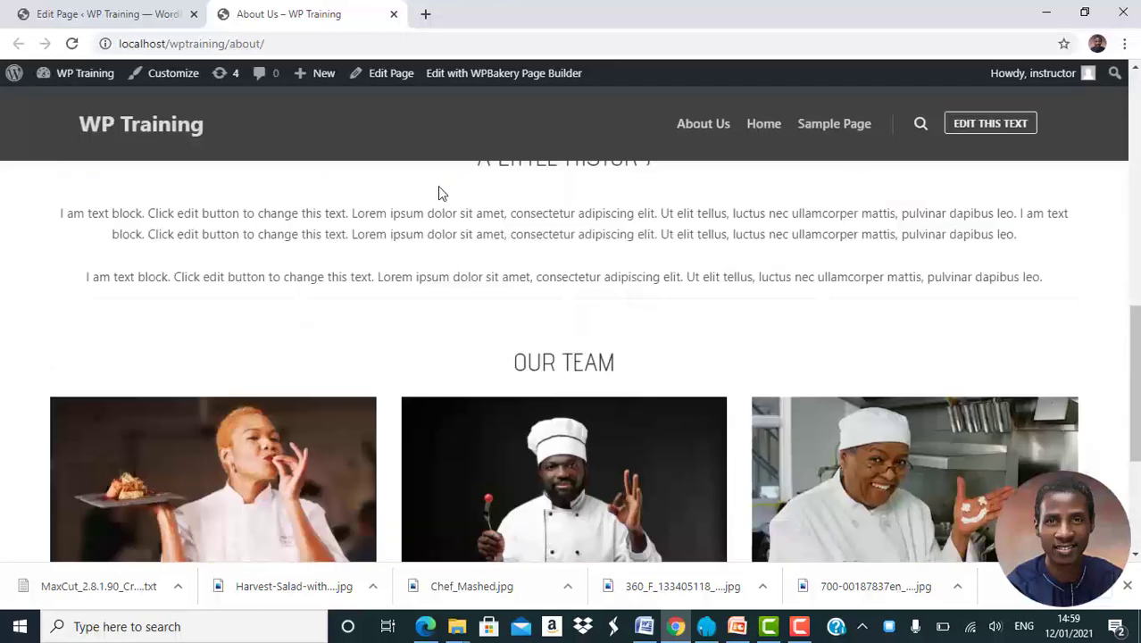
Glance at the page editor, then recheck the chef names and roles on the live page
click(129, 18)
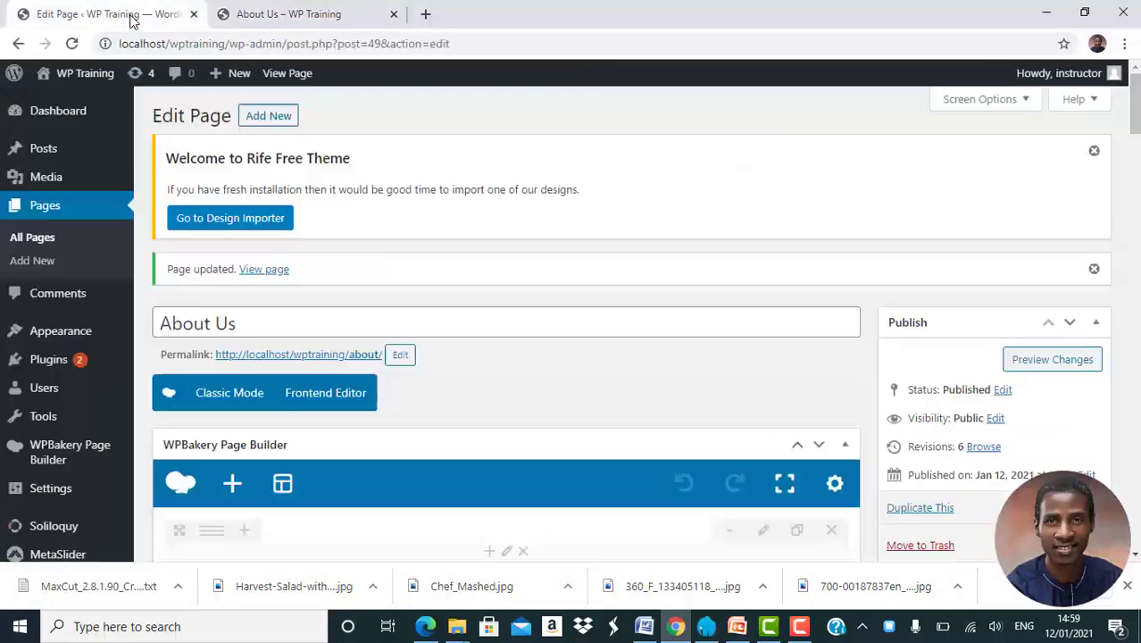
click(286, 10)
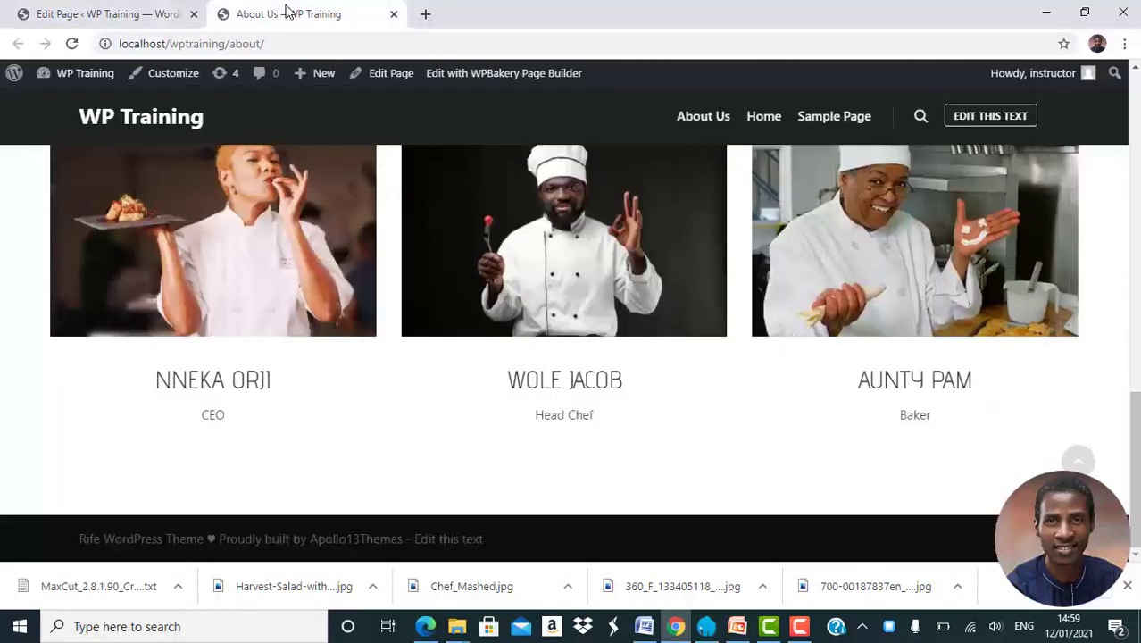
scroll(410, 285, up, 8)
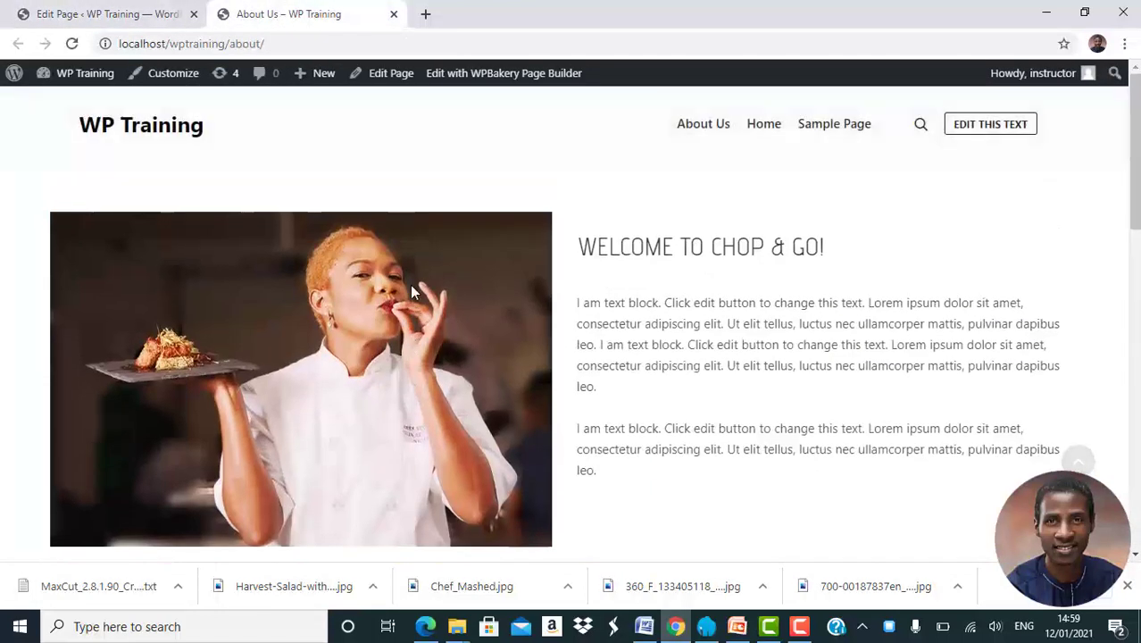
scroll(409, 284, down, 3)
scroll(410, 285, down, 5)
scroll(410, 285, up, 10)
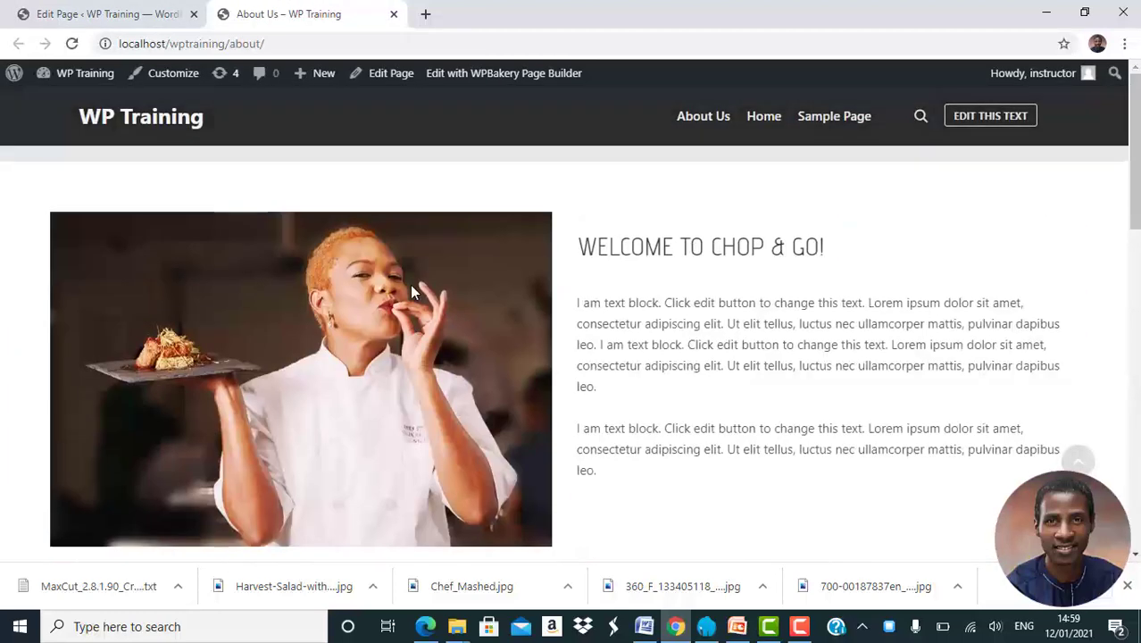
scroll(410, 285, down, 5)
scroll(410, 284, up, 8)
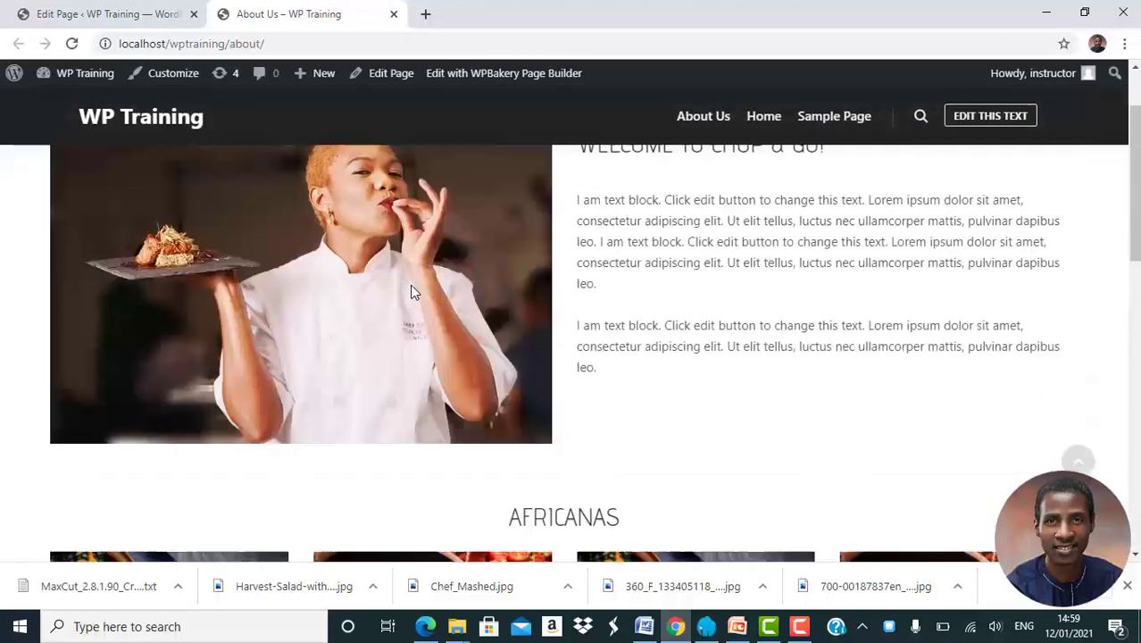
scroll(409, 285, down, 5)
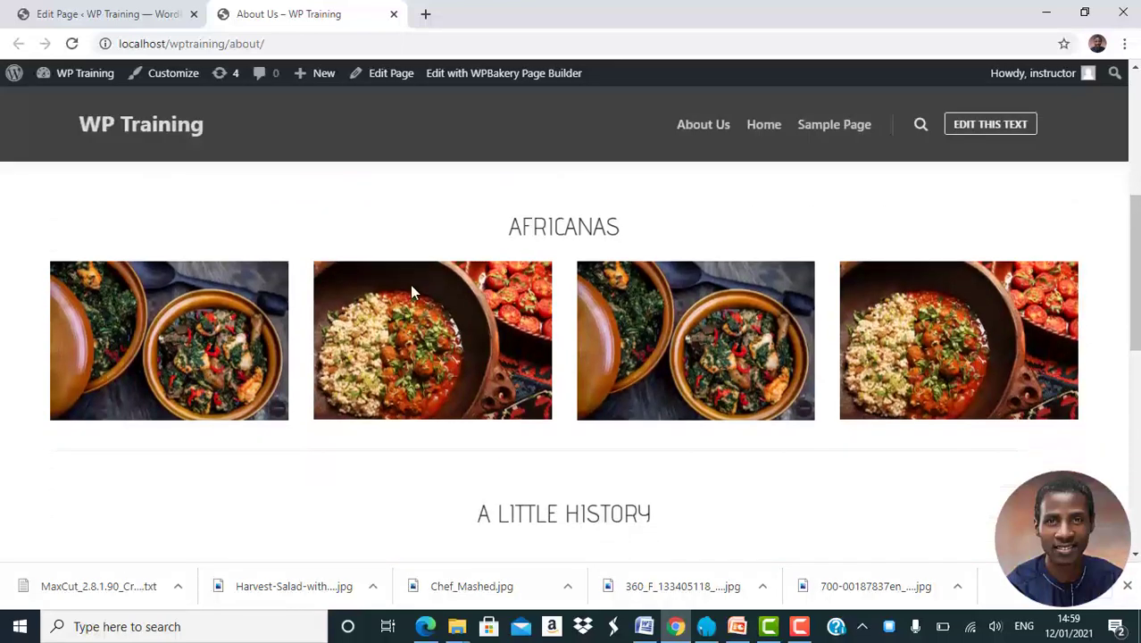
scroll(410, 285, up, 8)
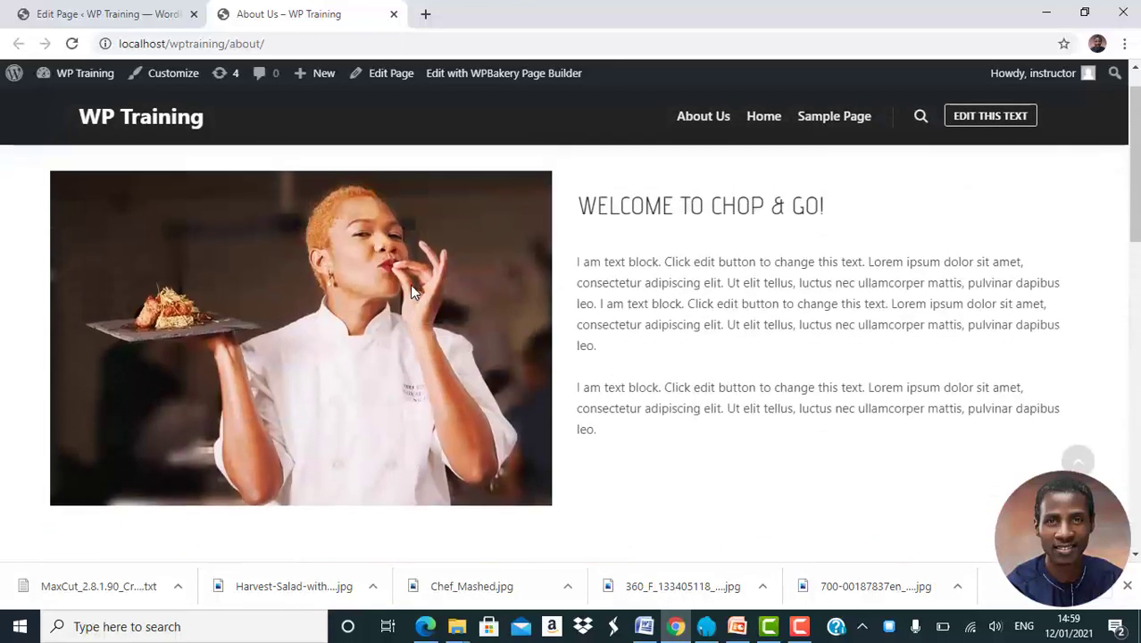